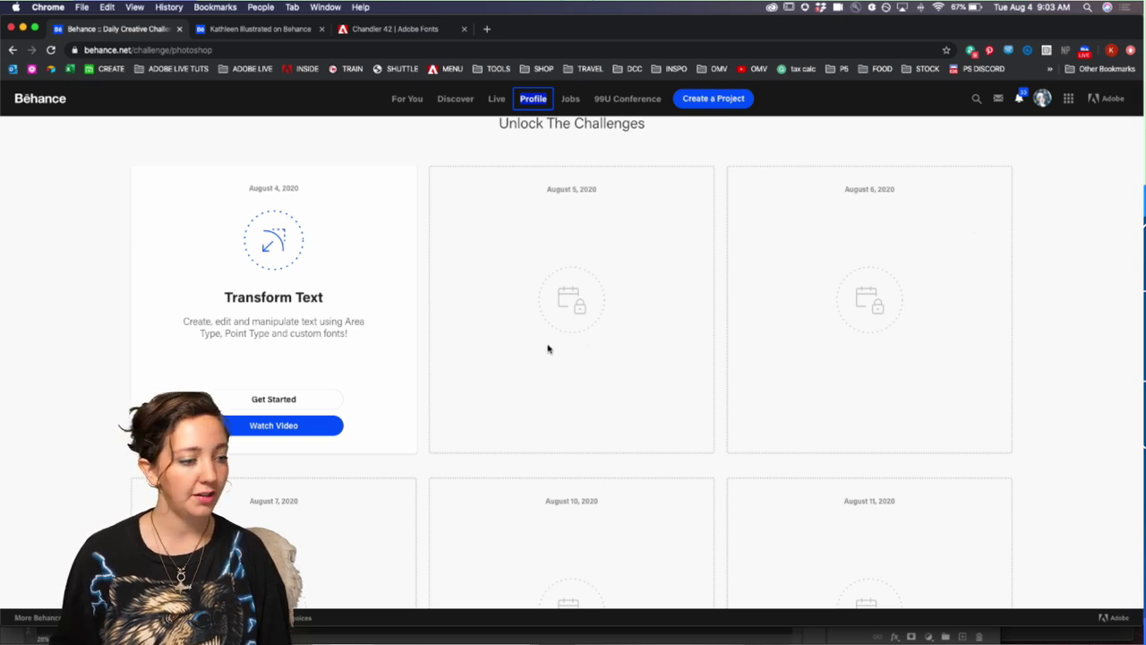
pyautogui.scroll(10, 439, 174)
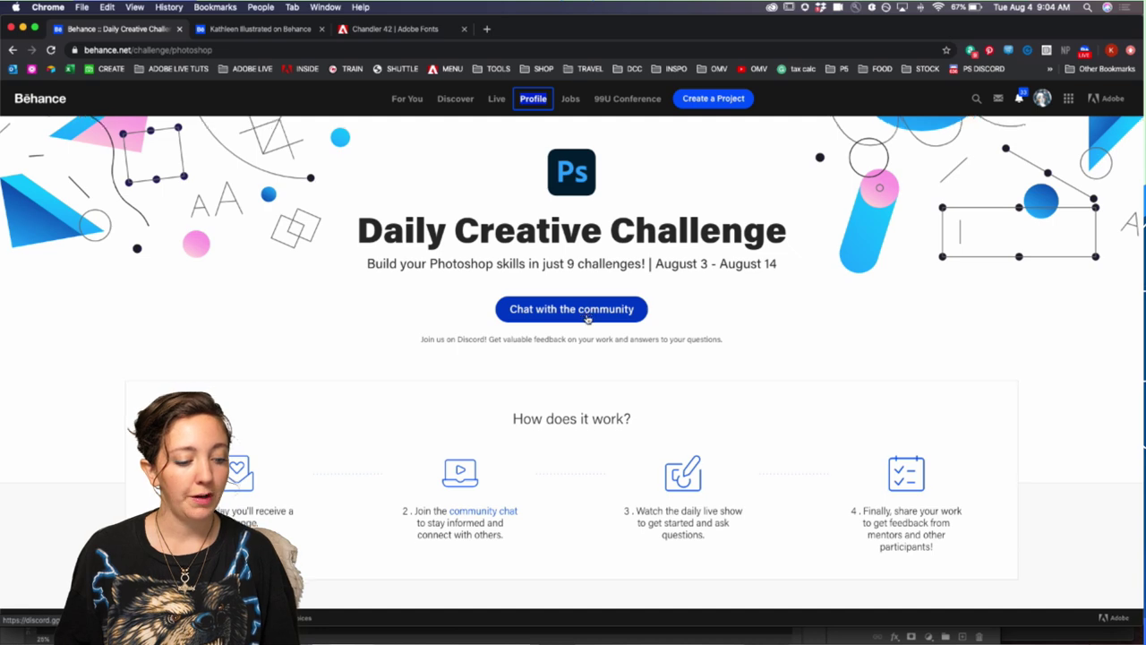
pyautogui.scroll(-5, 587, 319)
pyautogui.scroll(-3, 586, 319)
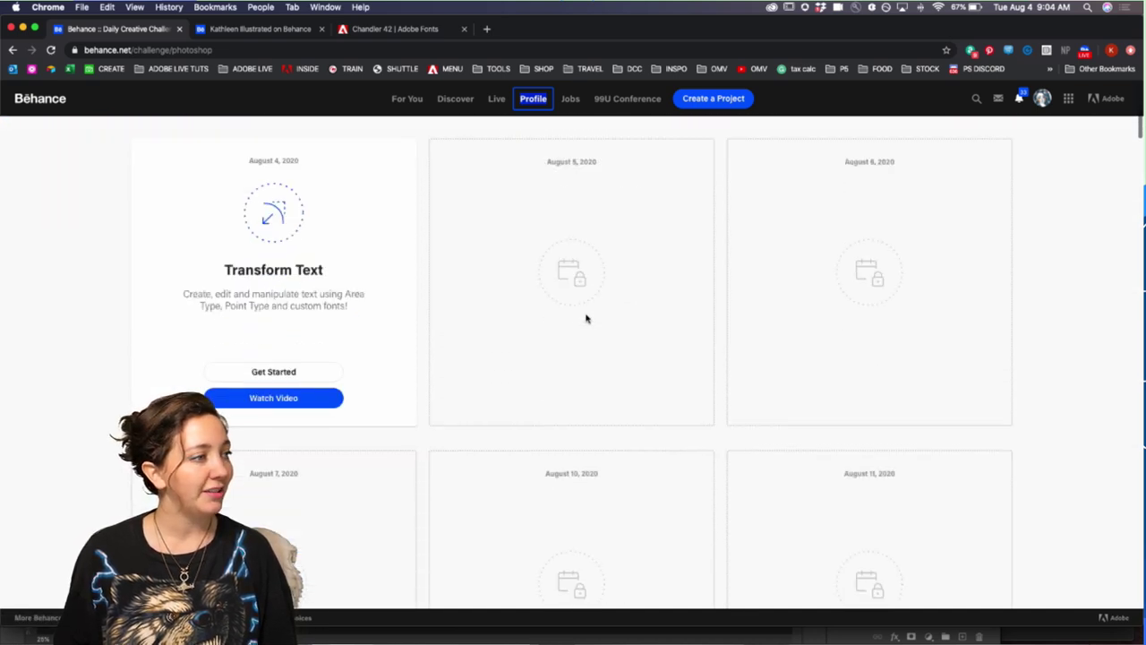
pyautogui.scroll(1, 586, 319)
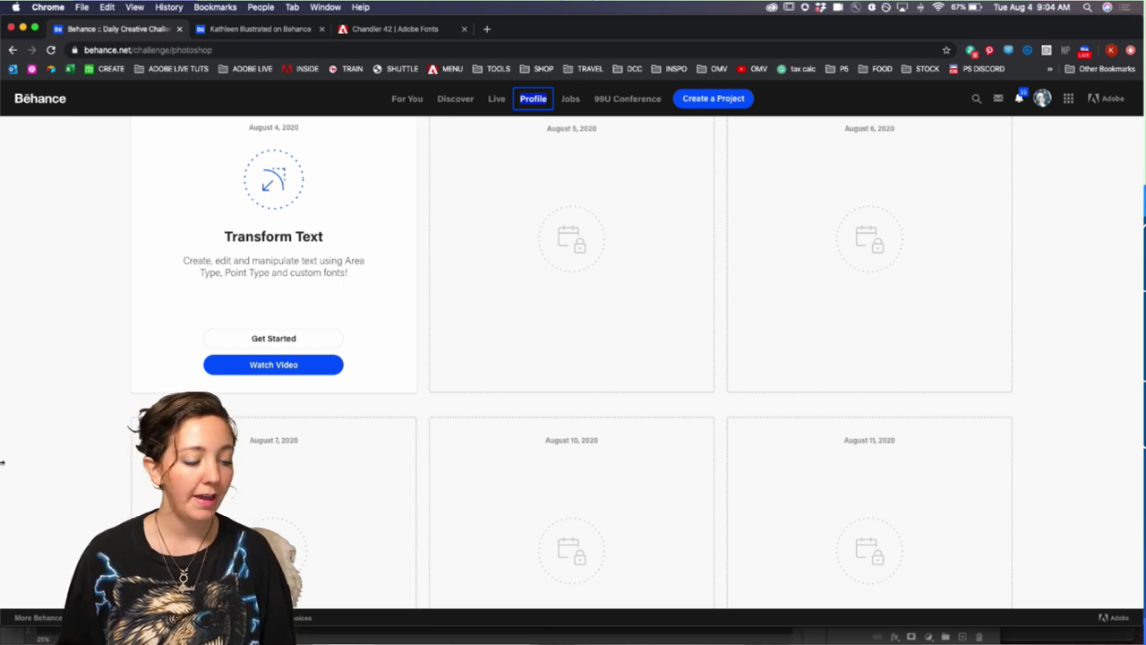
pyautogui.scroll(10, 491, 378)
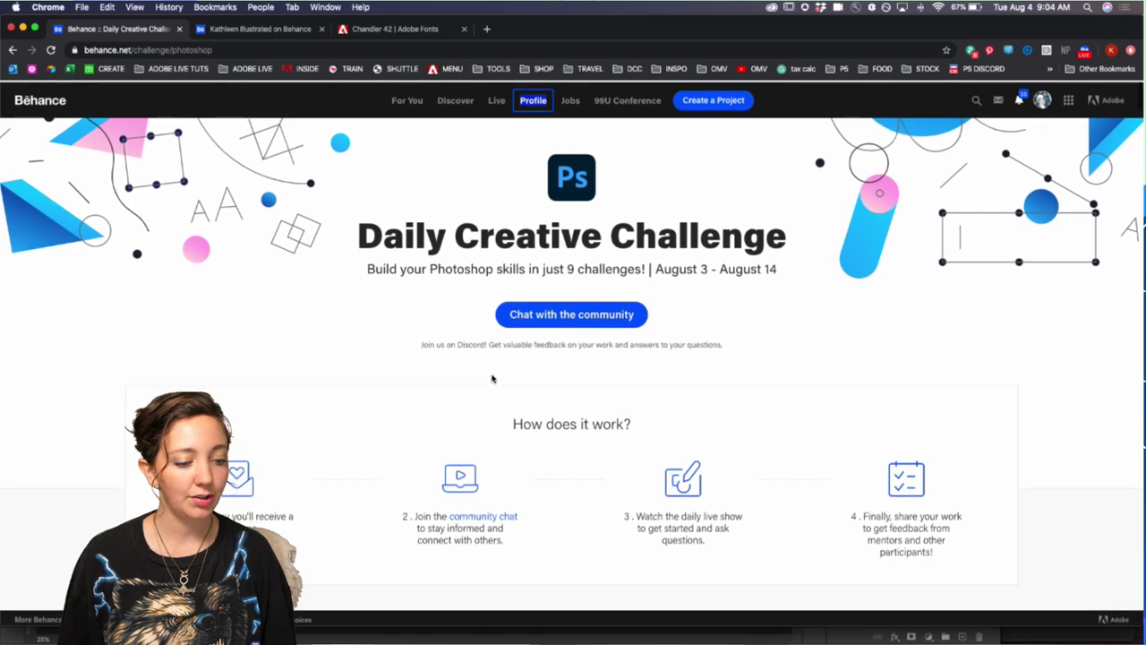
pyautogui.scroll(-1, 492, 378)
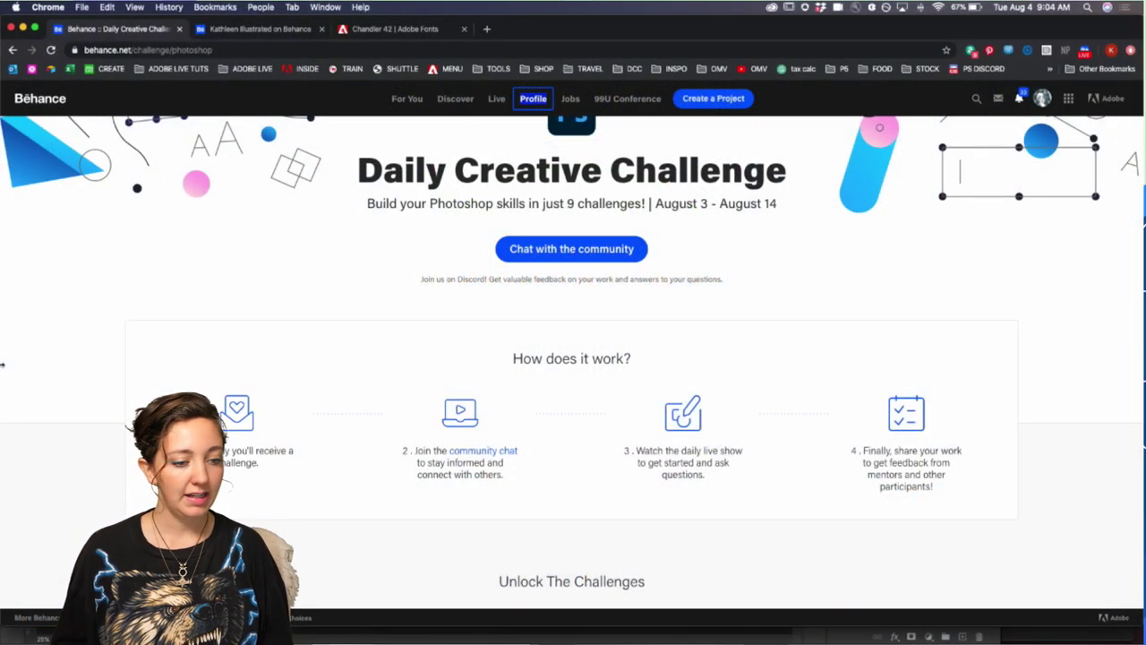
pyautogui.click(523, 626)
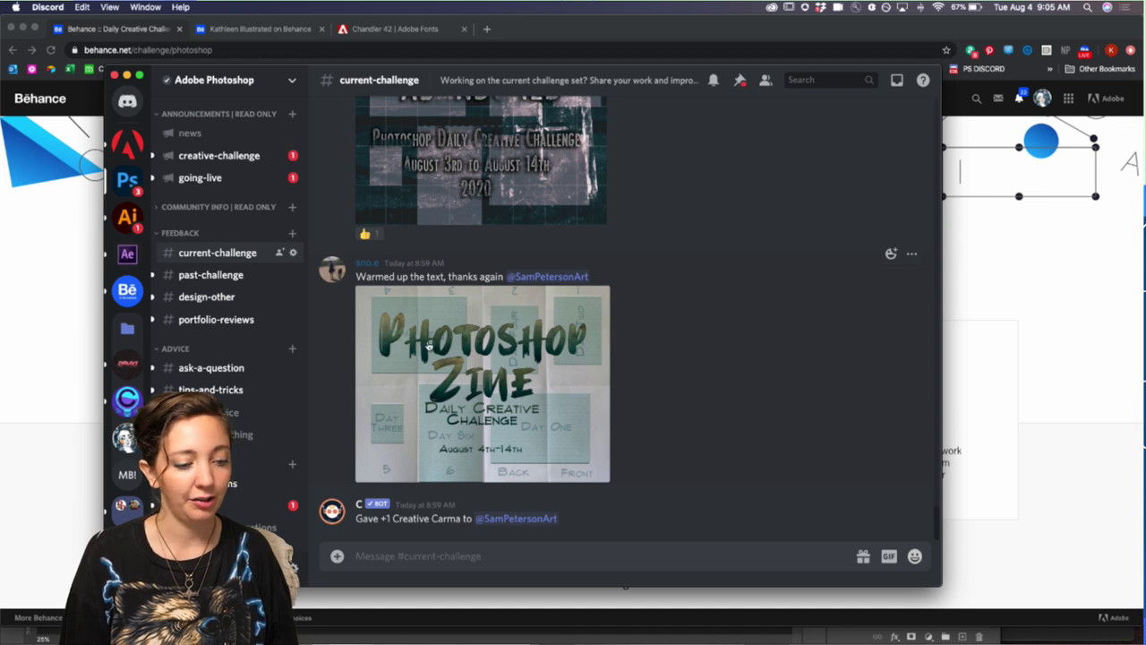
pyautogui.click(369, 263)
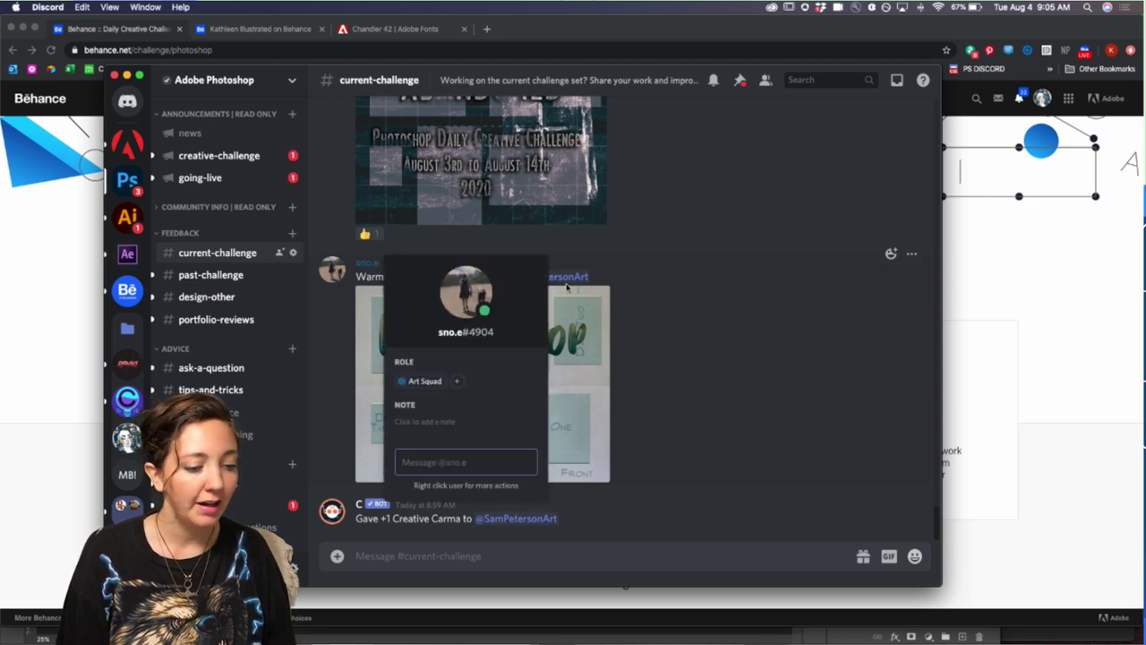
pyautogui.click(680, 272)
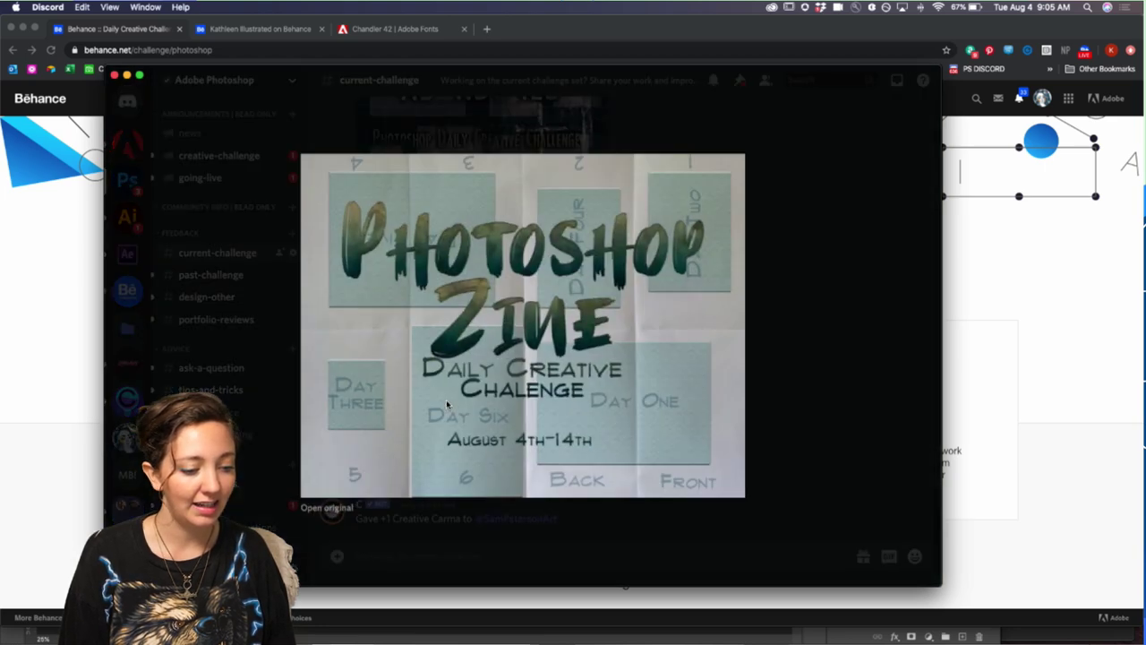
pyautogui.click(448, 407)
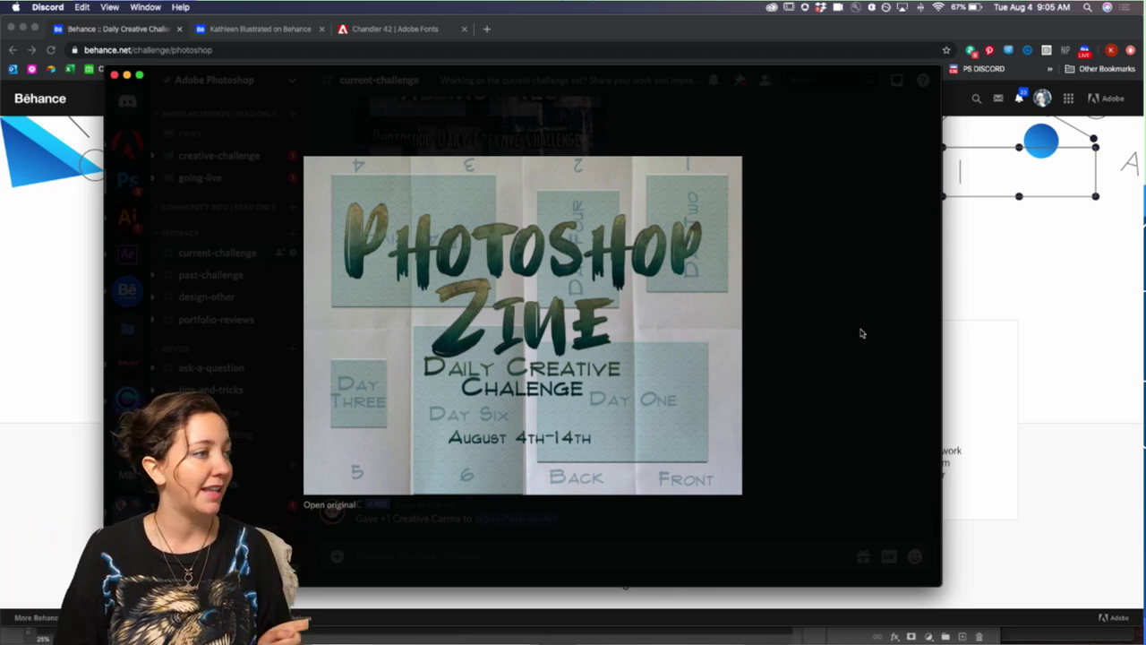
pyautogui.click(45, 435)
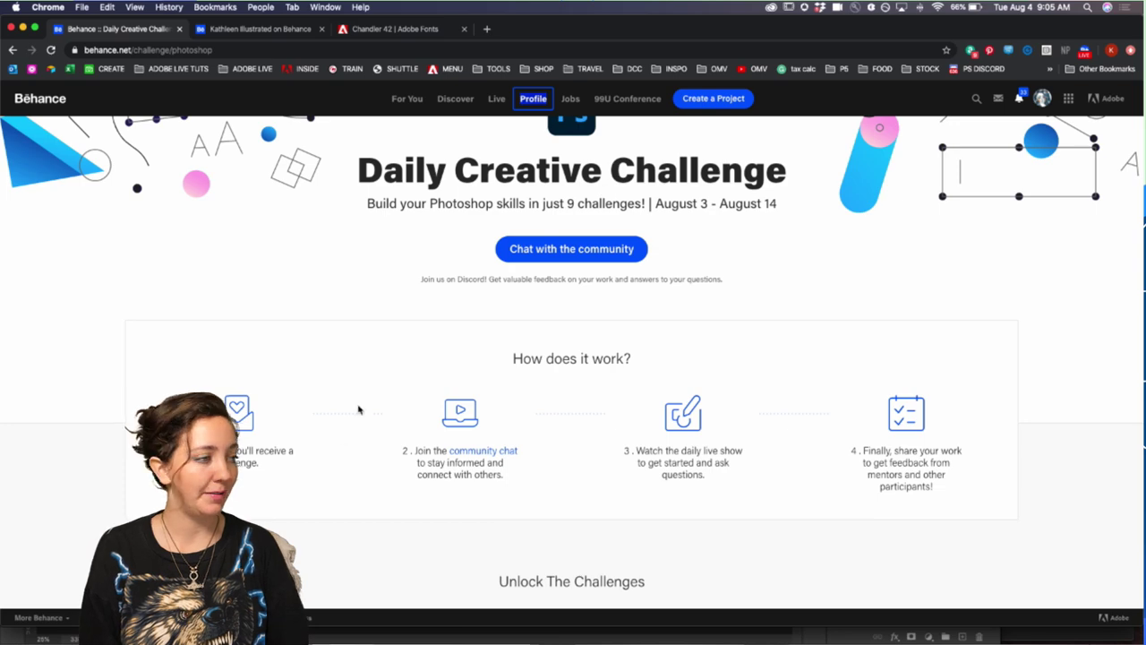
pyautogui.moveTo(323, 638)
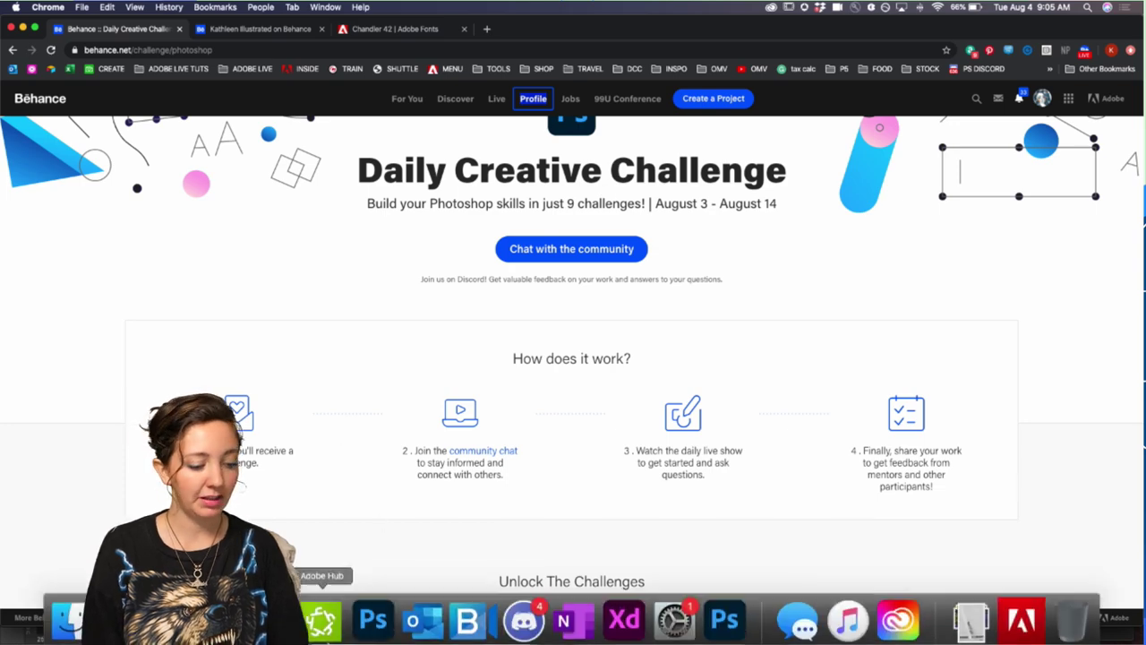
pyautogui.click(373, 627)
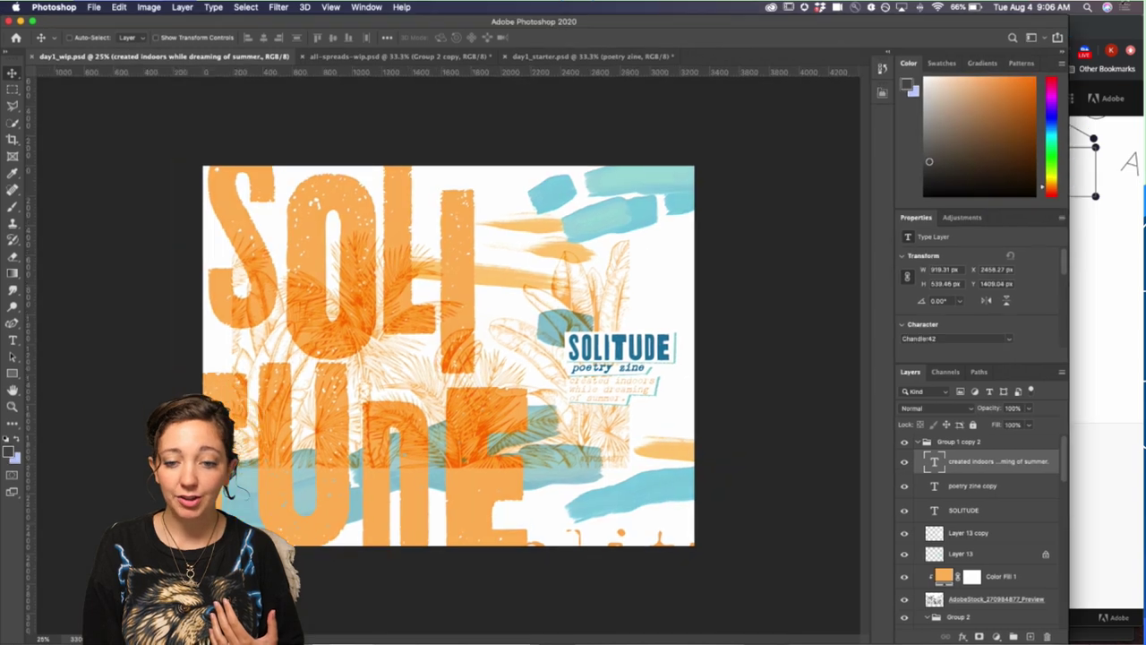
pyautogui.doubleClick(999, 38)
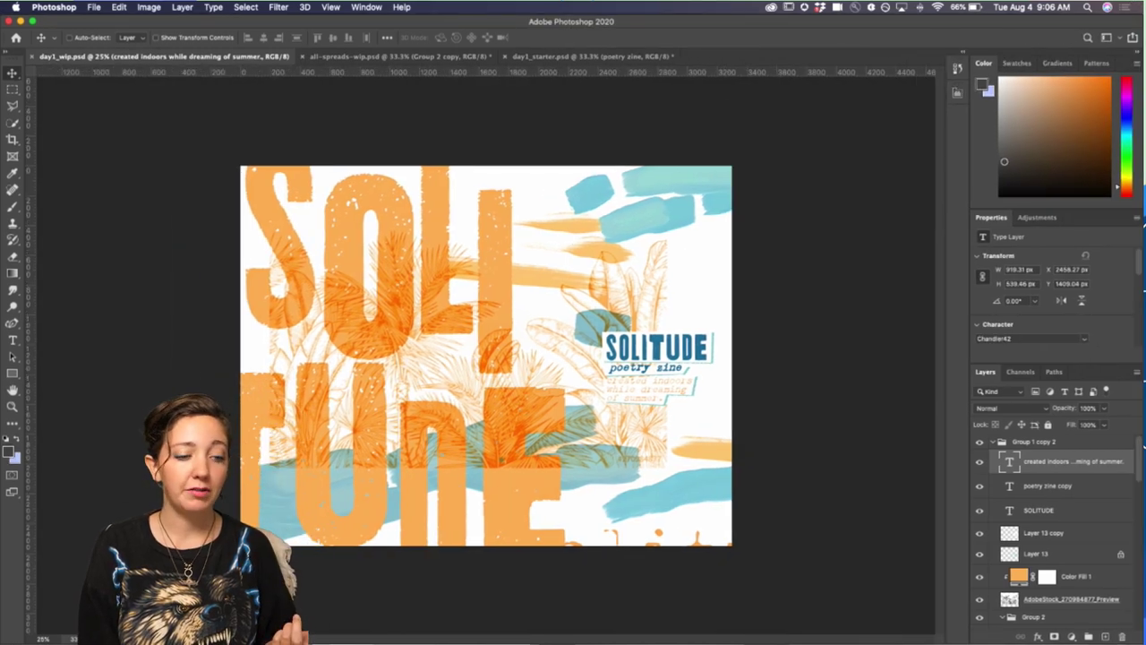
pyautogui.click(305, 627)
pyautogui.scroll(-5, 304, 474)
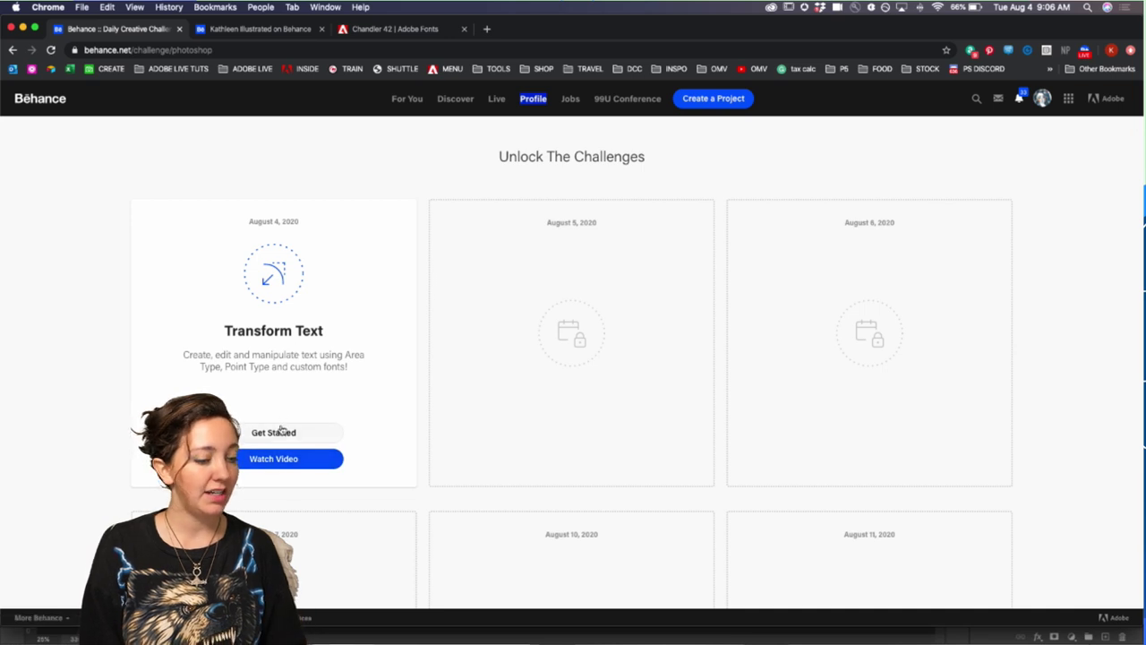
# - Open the Dropbox Challenge 1 folder holding day1_starter.psd in a new tab, then return to Photoshop
pyautogui.click(276, 432)
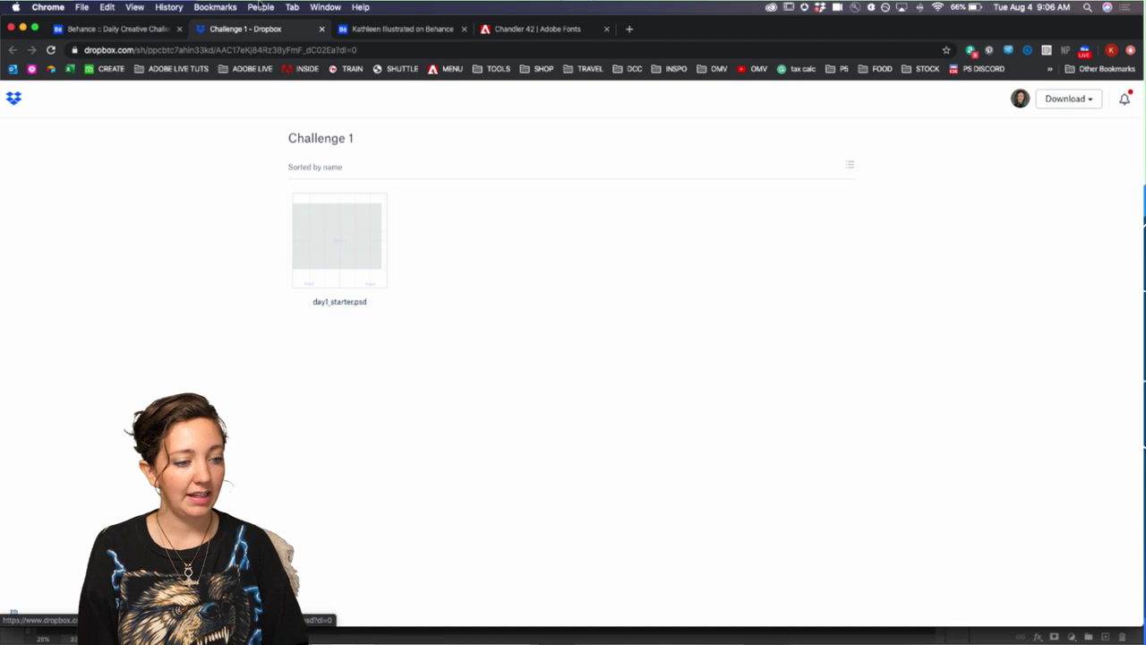
pyautogui.click(135, 30)
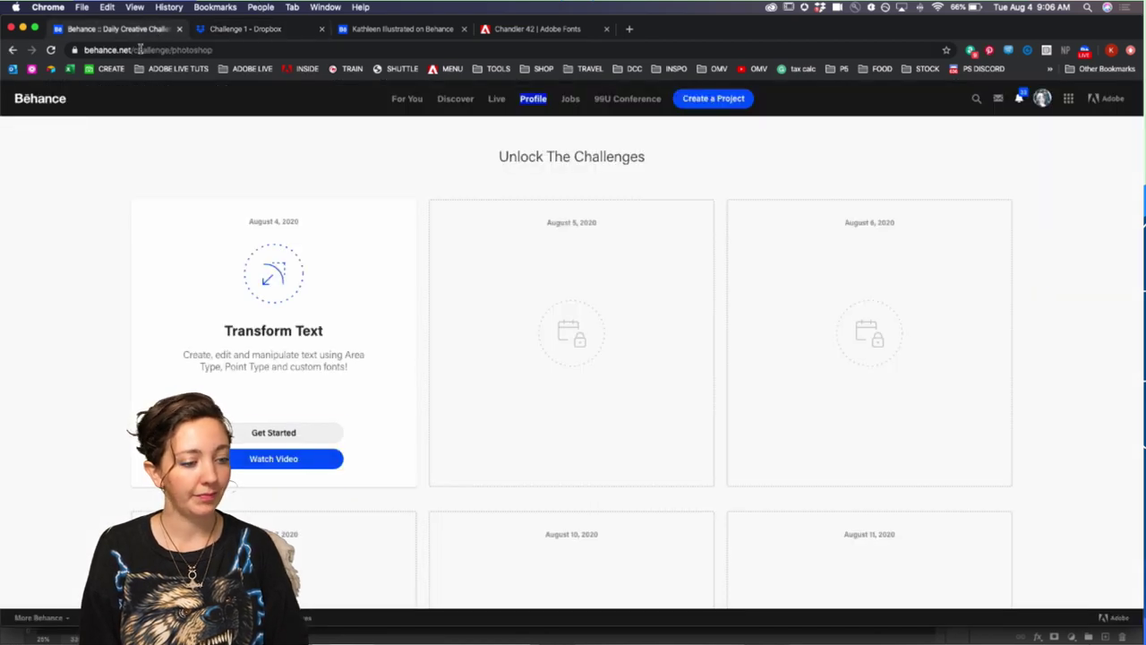
pyautogui.press('super+Tab')
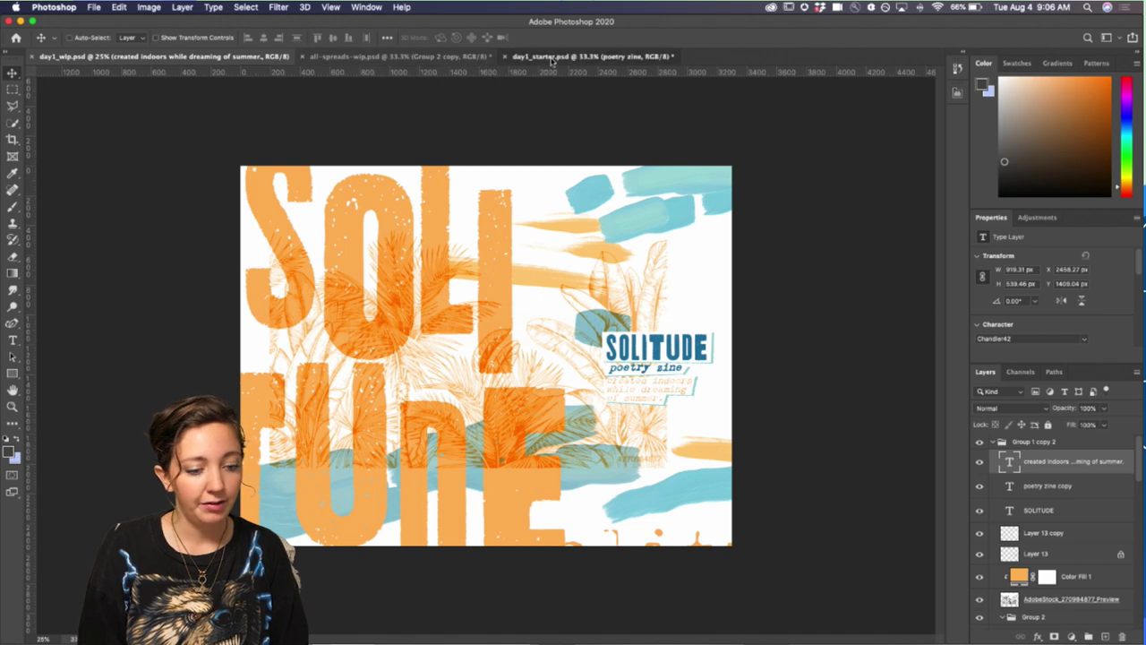
# - Switch to day1_starter.psd and briefly toggle the Placeholder text group's visibility
pyautogui.click(552, 59)
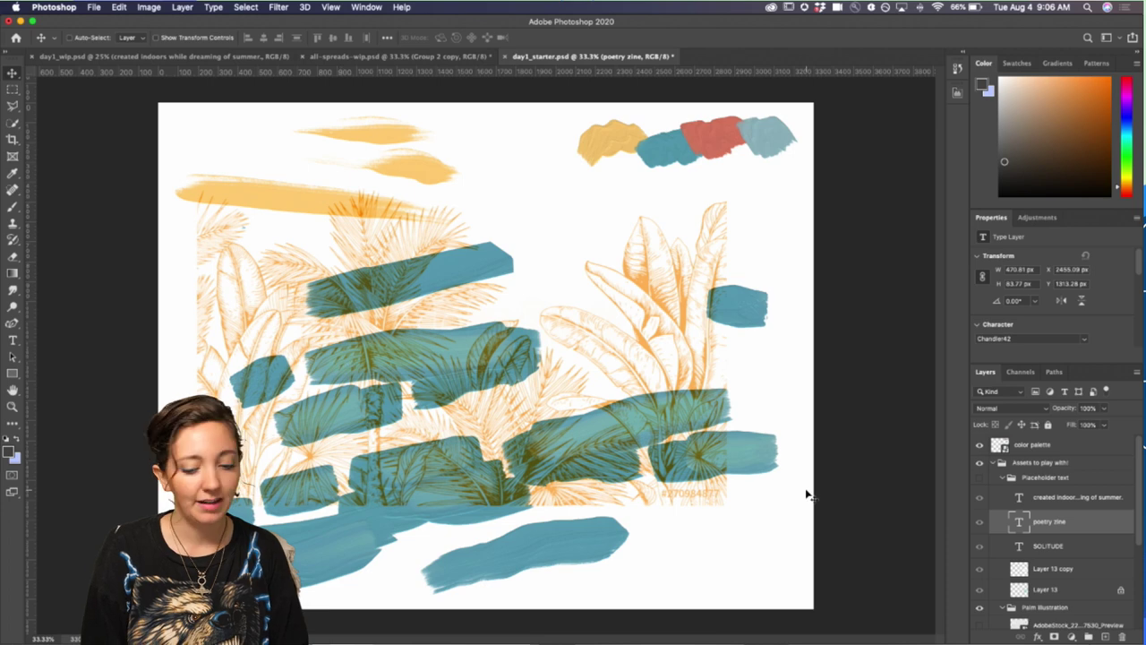
pyautogui.click(978, 479)
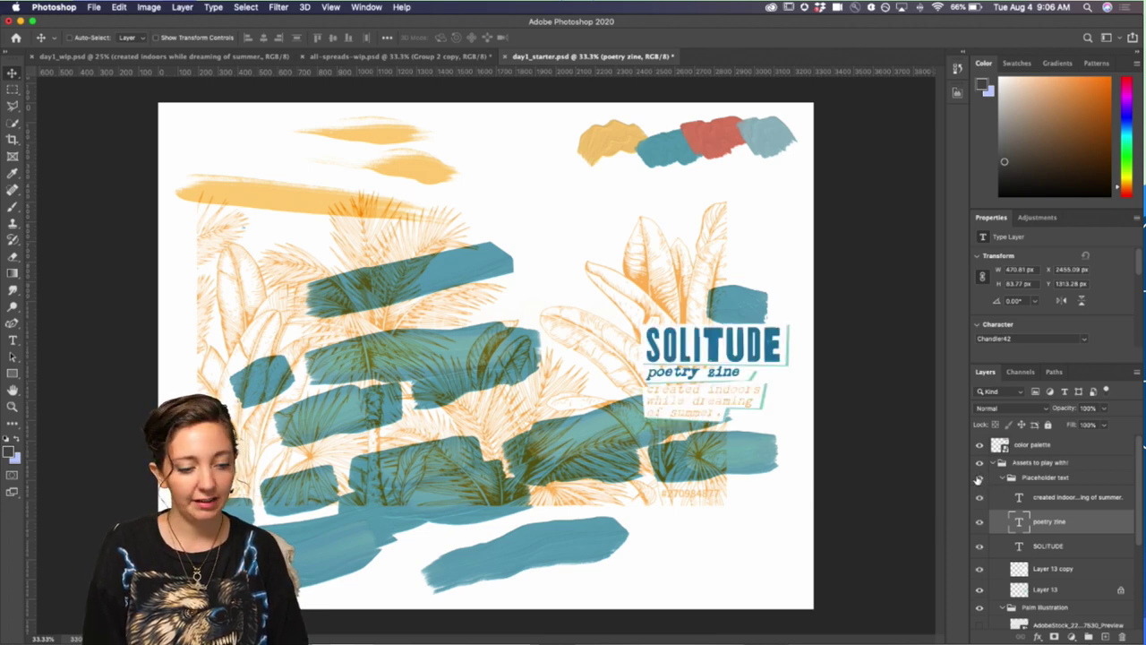
pyautogui.click(979, 478)
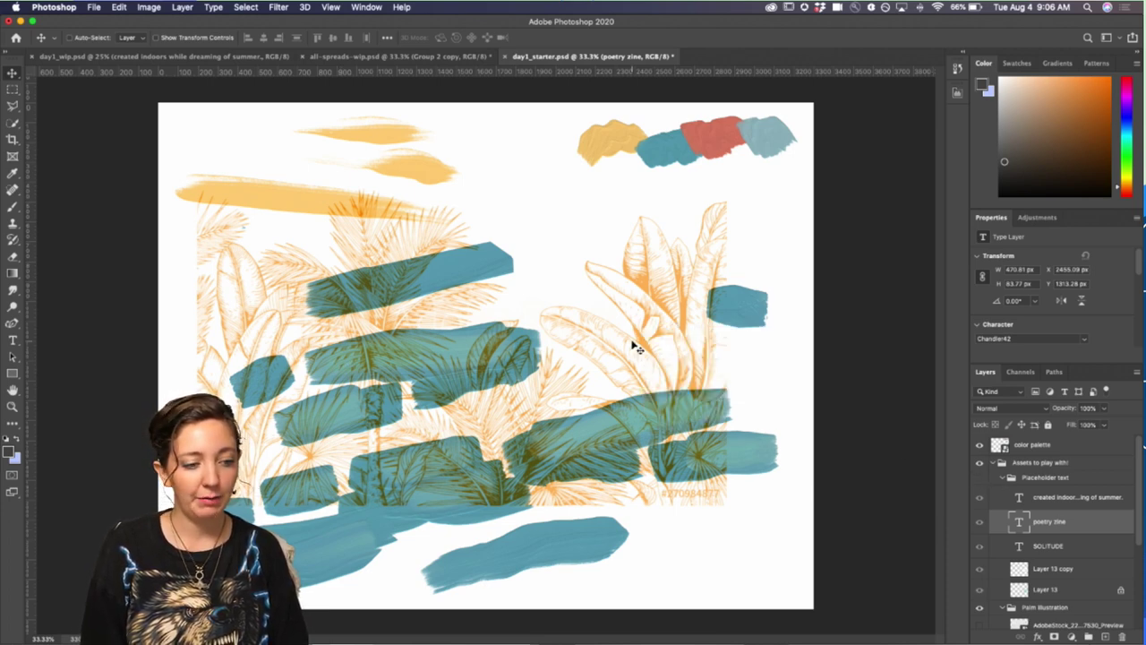
# - Widen the panel dock and heighten the Layers list to show full layer names
pyautogui.click(221, 57)
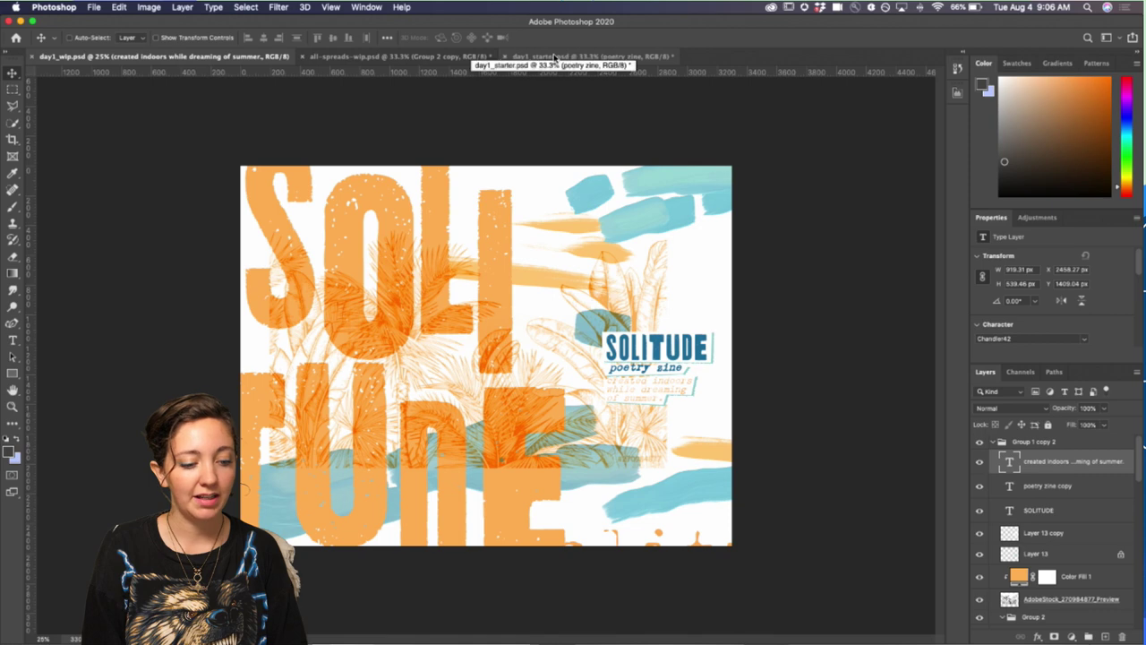
pyautogui.click(555, 57)
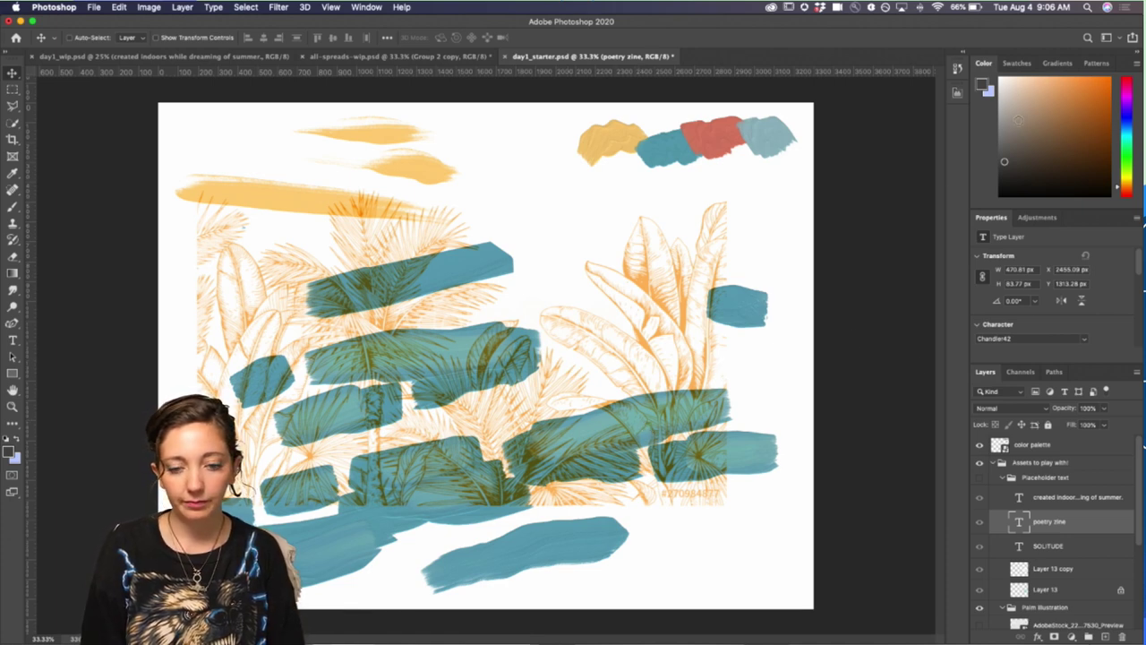
pyautogui.moveTo(969, 399); pyautogui.dragTo(911, 397)
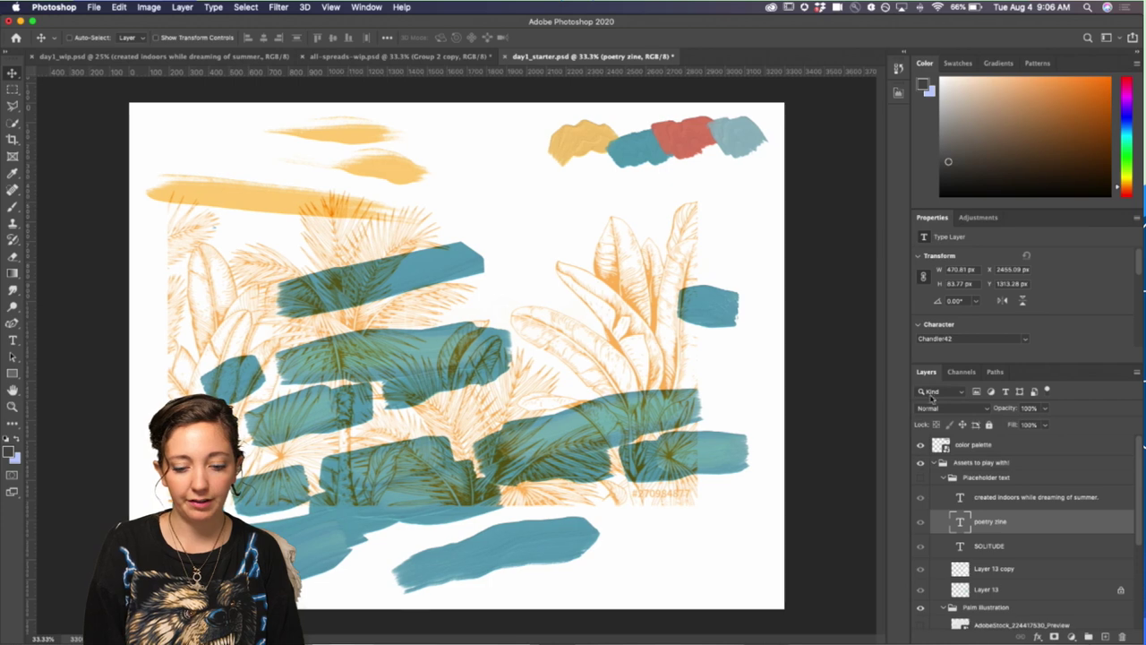
pyautogui.moveTo(1028, 362); pyautogui.dragTo(1035, 288)
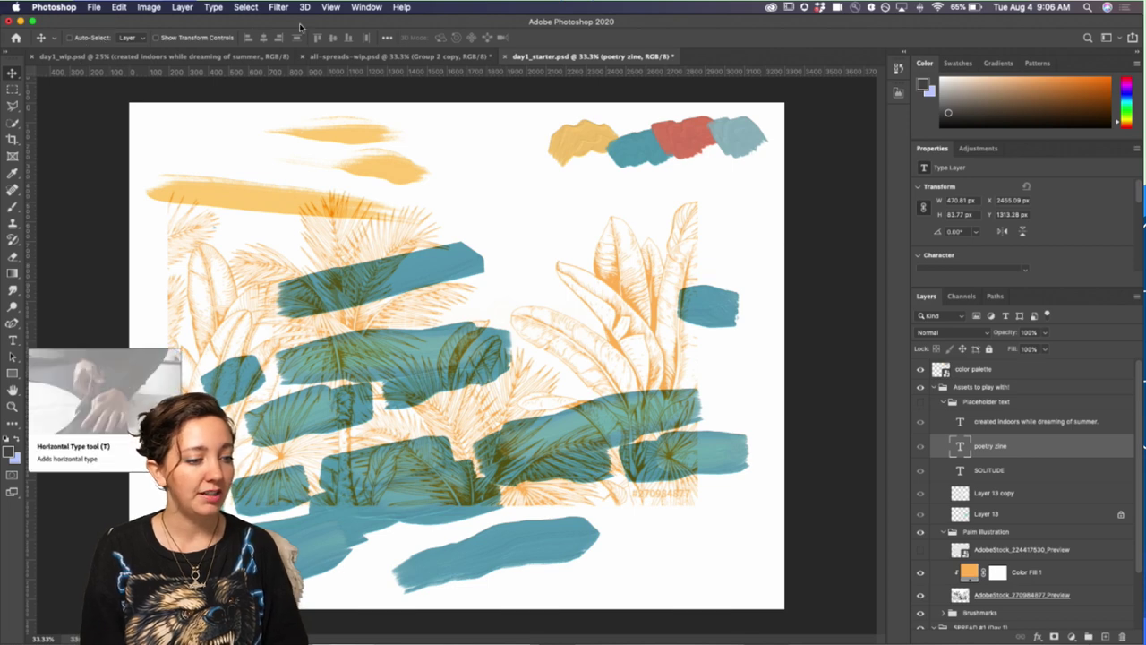
# - Try the Brush tool and then the Eraser tool
pyautogui.click(18, 106)
pyautogui.click(14, 206)
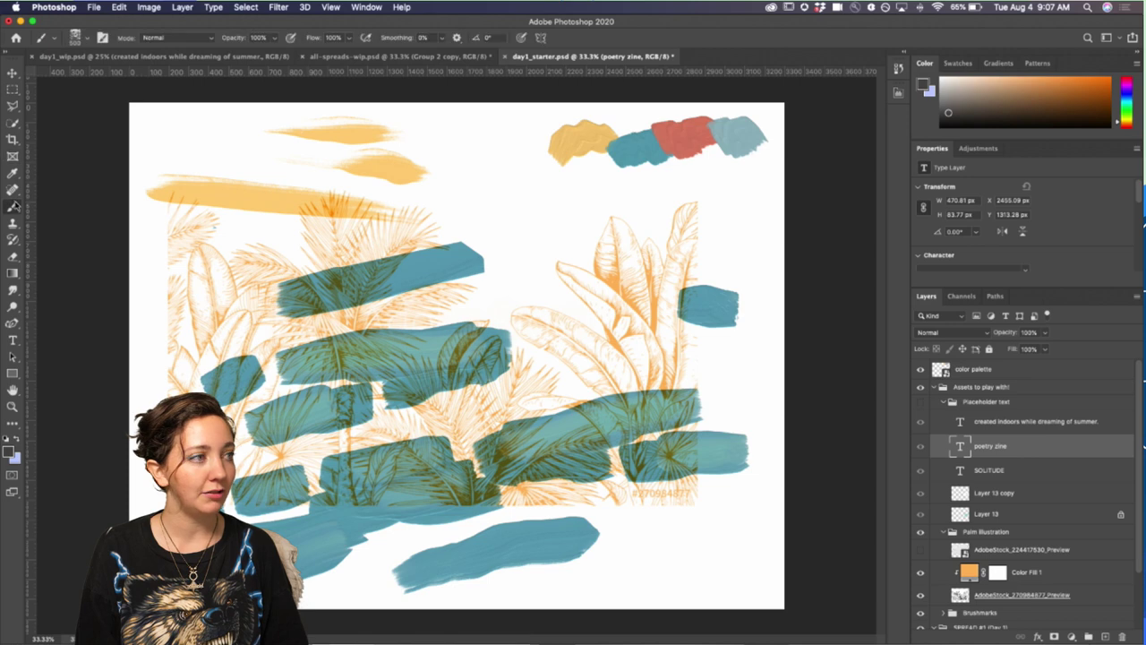
pyautogui.click(12, 257)
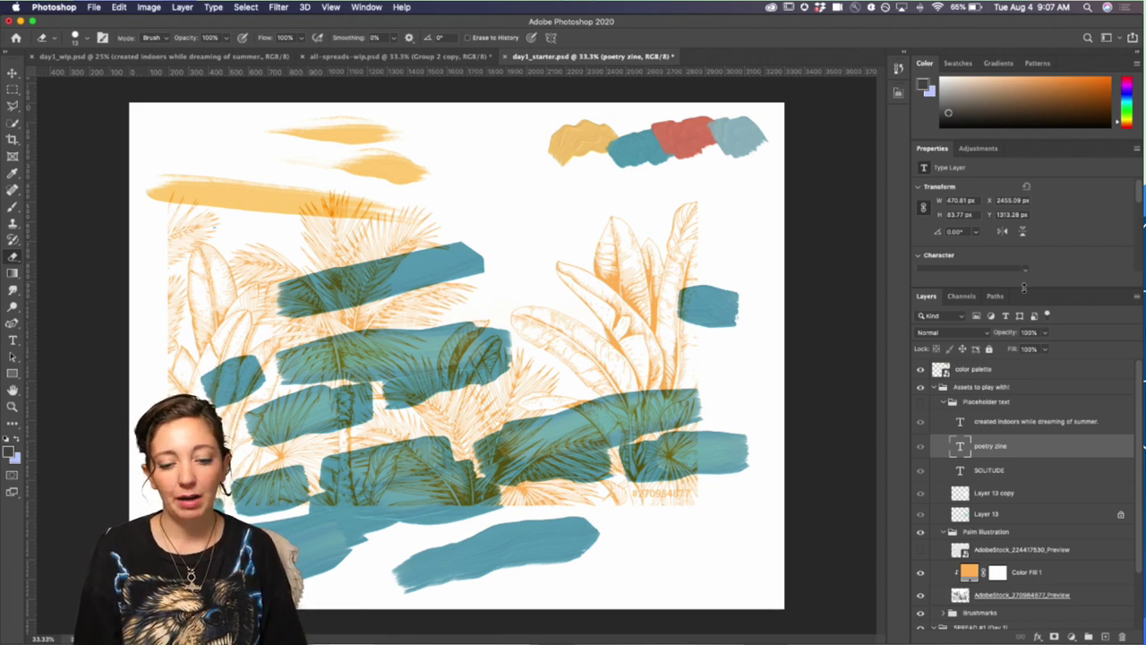
# - Make the Layers panel shorter, then show the Placeholder text group: SOLITUDE, poetry zine and the tagline
pyautogui.moveTo(1024, 286); pyautogui.dragTo(1032, 379)
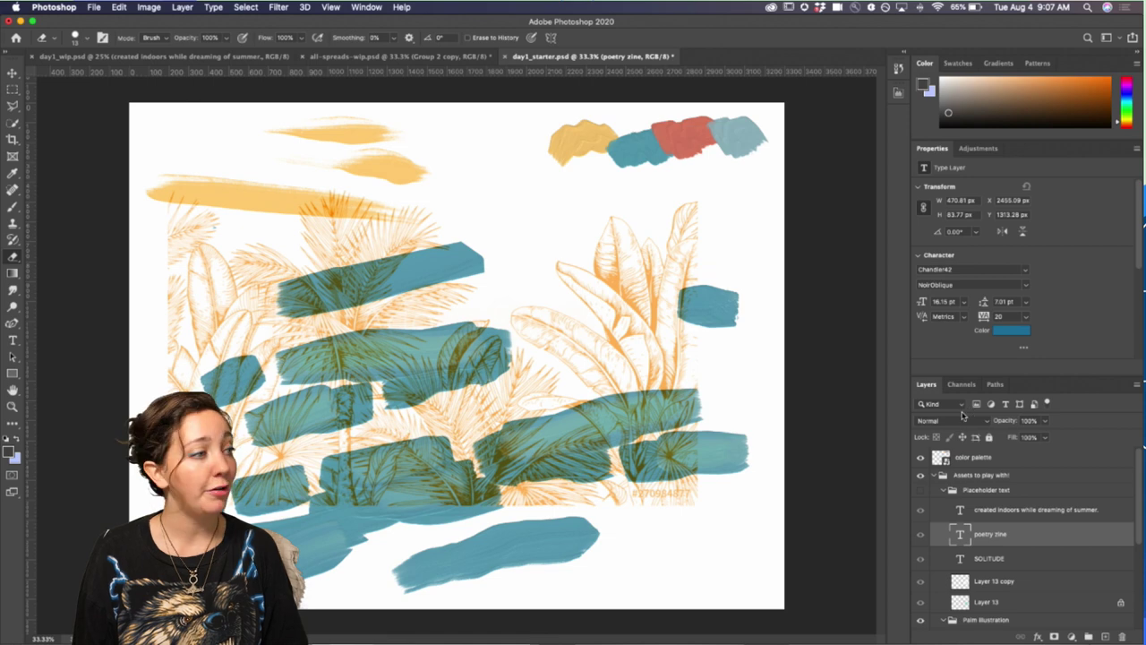
pyautogui.scroll(-5, 963, 492)
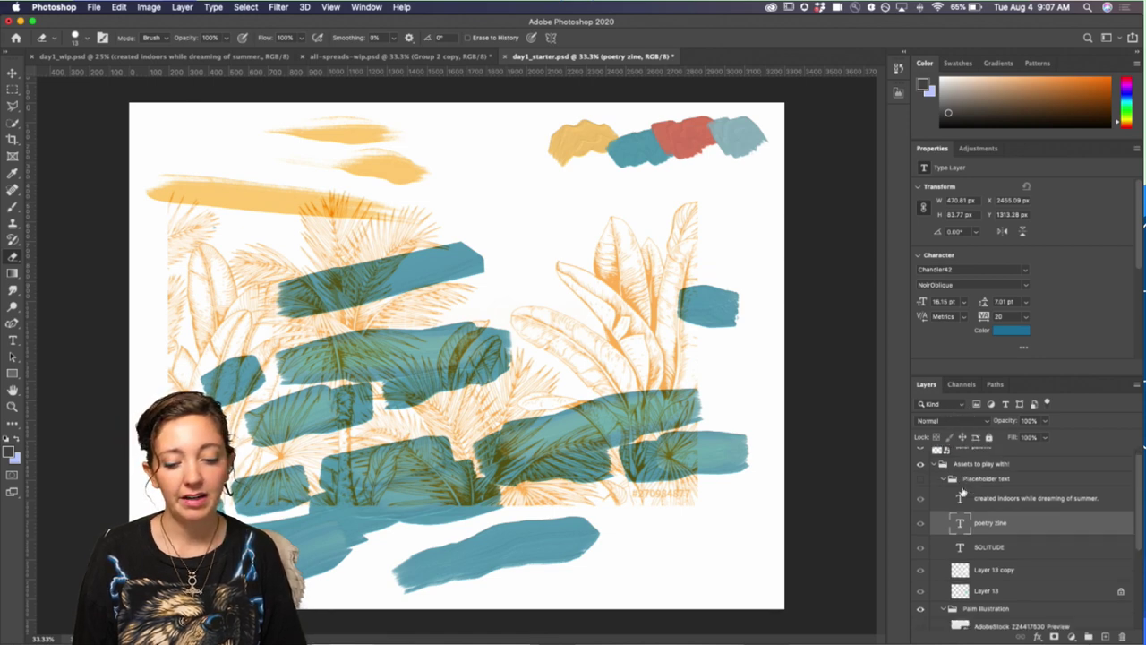
pyautogui.scroll(5, 961, 491)
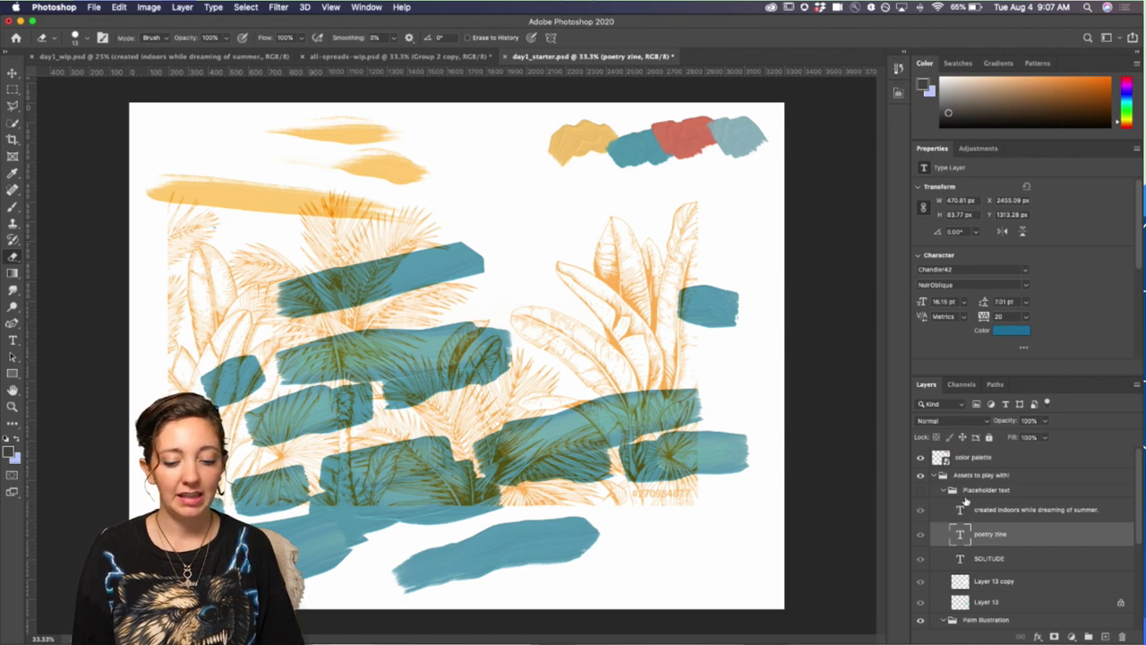
pyautogui.click(921, 489)
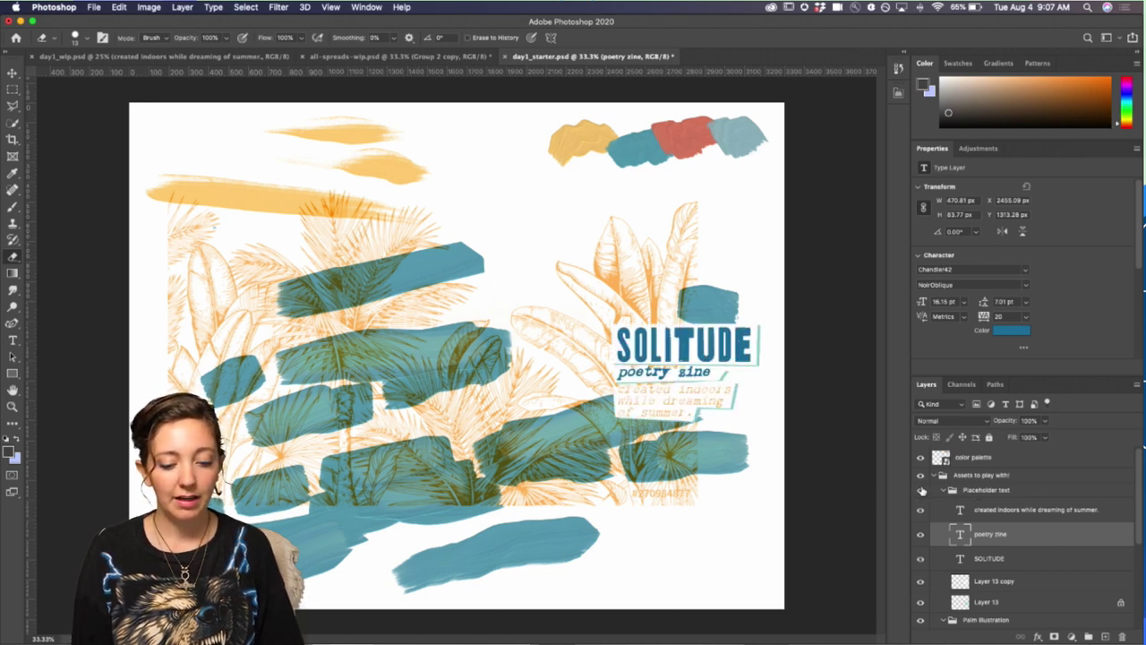
# - Zoom in on the SOLITUDE title and back out, then hide the Placeholder text group
pyautogui.press('super+equal')
pyautogui.press('super+equal')
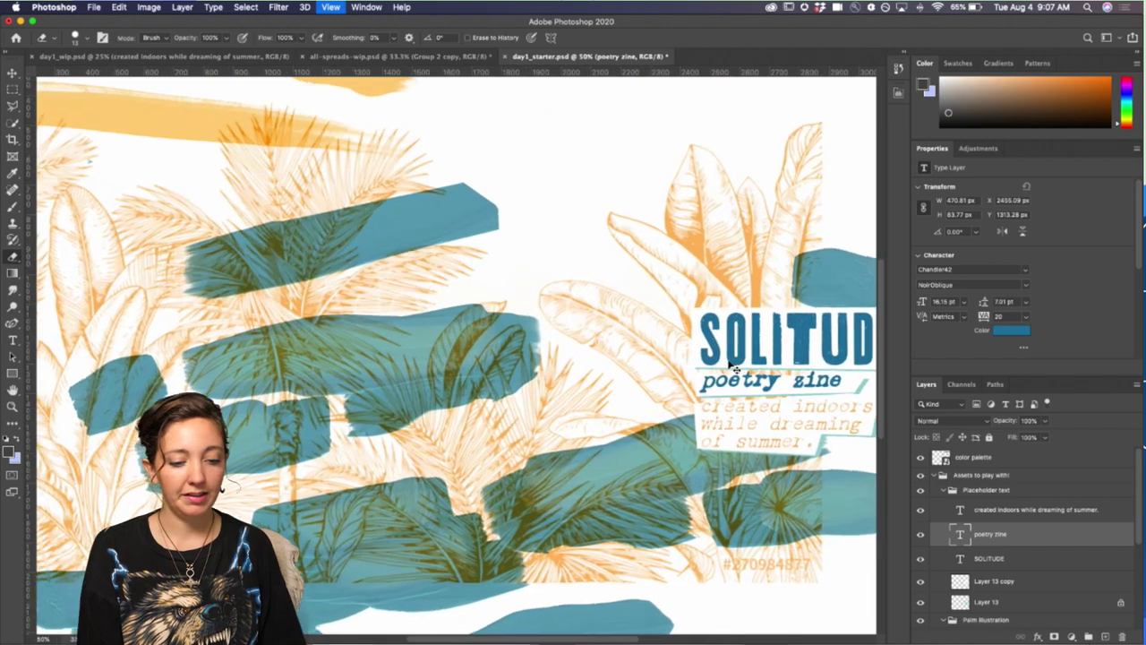
pyautogui.hscroll(3, 642, 375)
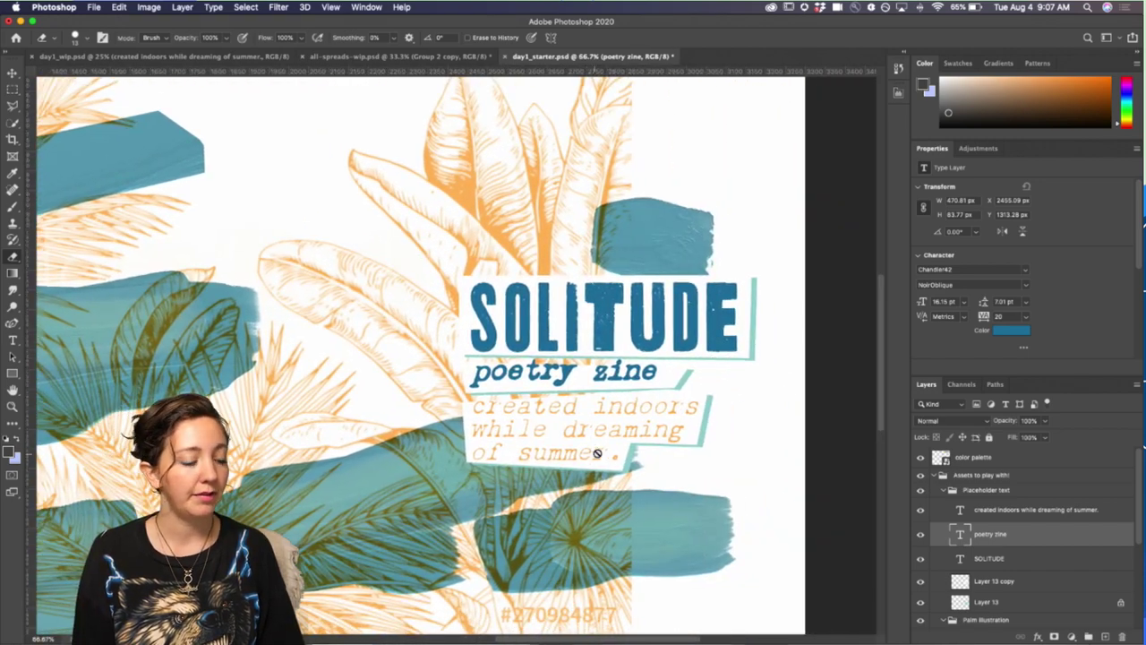
pyautogui.press('super+minus')
pyautogui.press('super+minus')
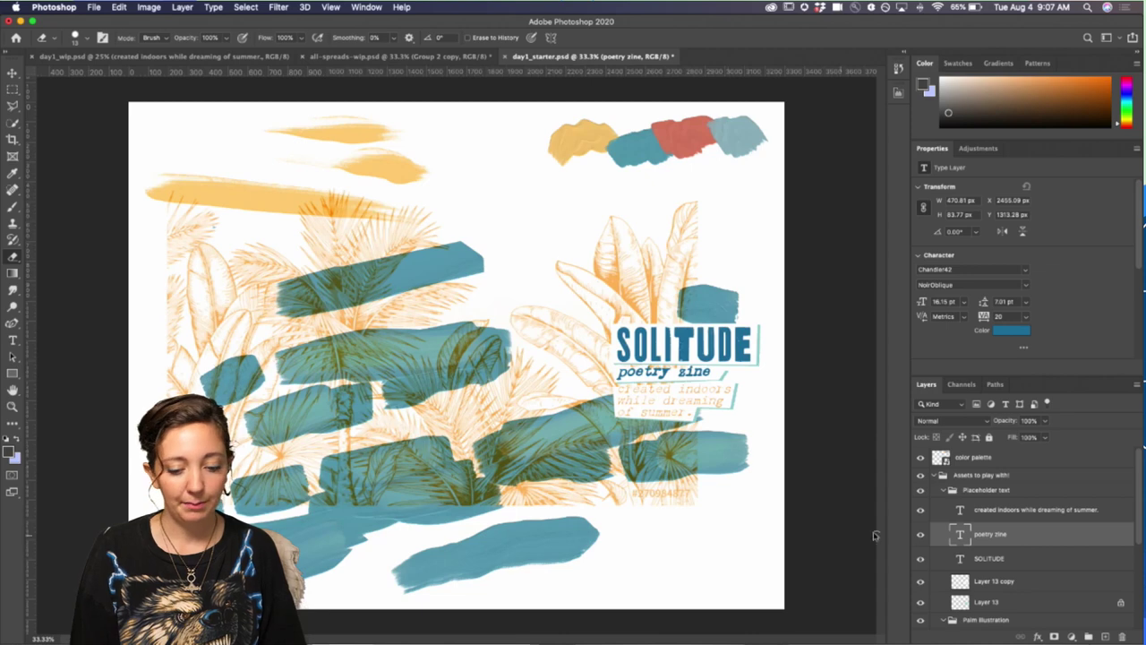
pyautogui.click(920, 475)
pyautogui.click(920, 475)
pyautogui.click(920, 490)
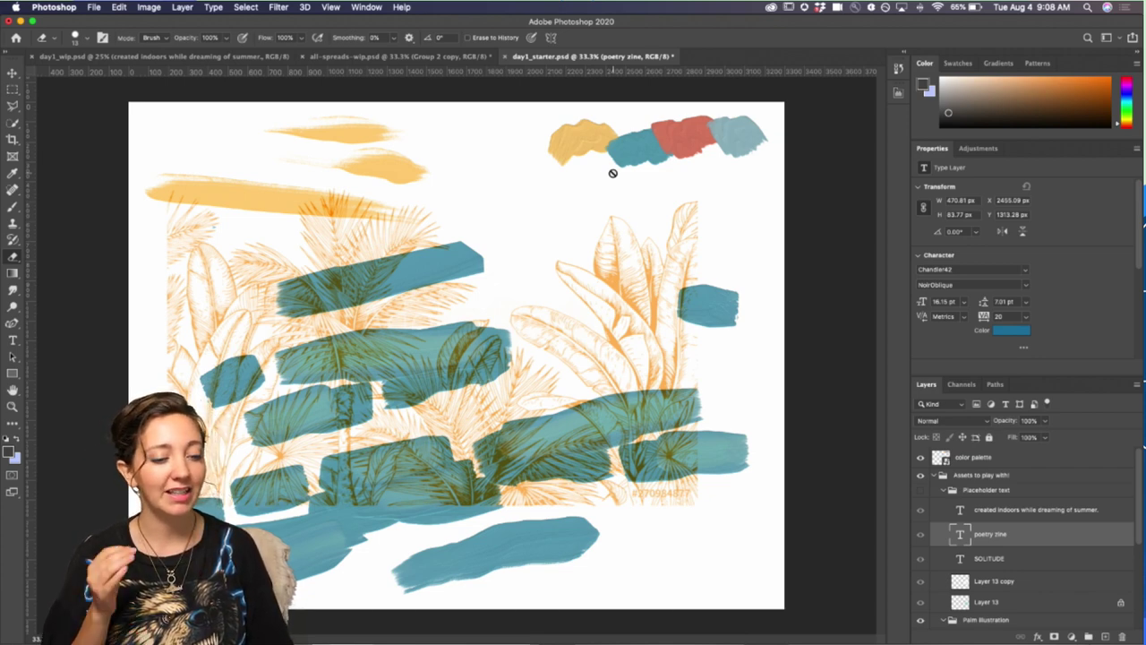
# - Hide the Placeholder text and Assets to play with! groups, leaving only the four palette swatches
pyautogui.click(920, 490)
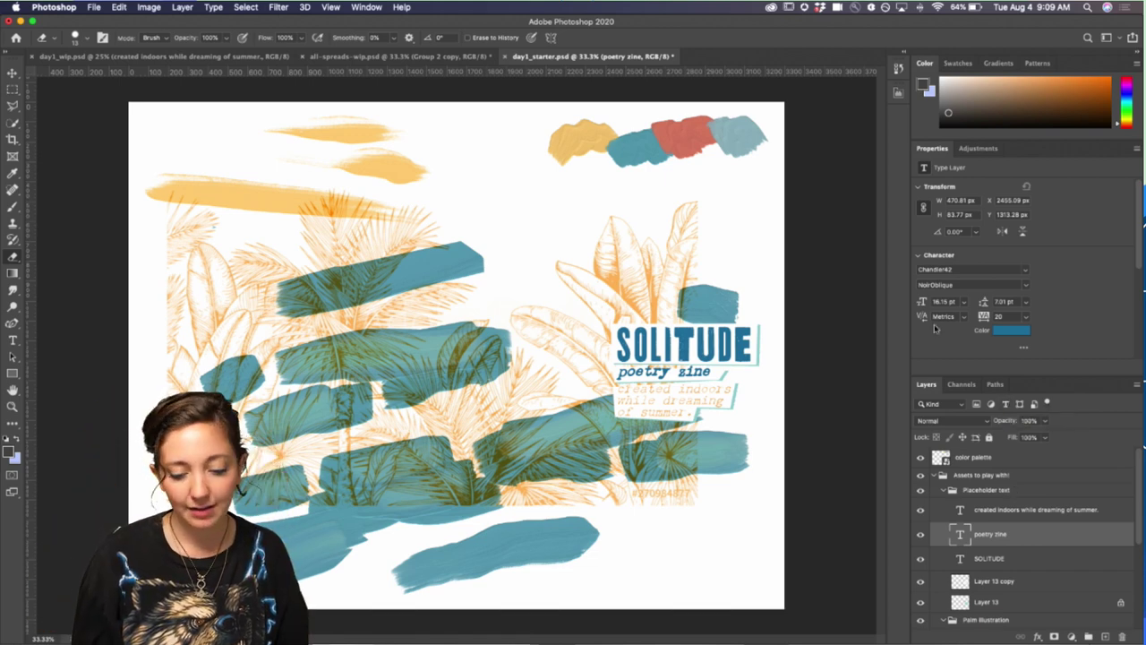
pyautogui.moveTo(1026, 377); pyautogui.dragTo(1032, 369)
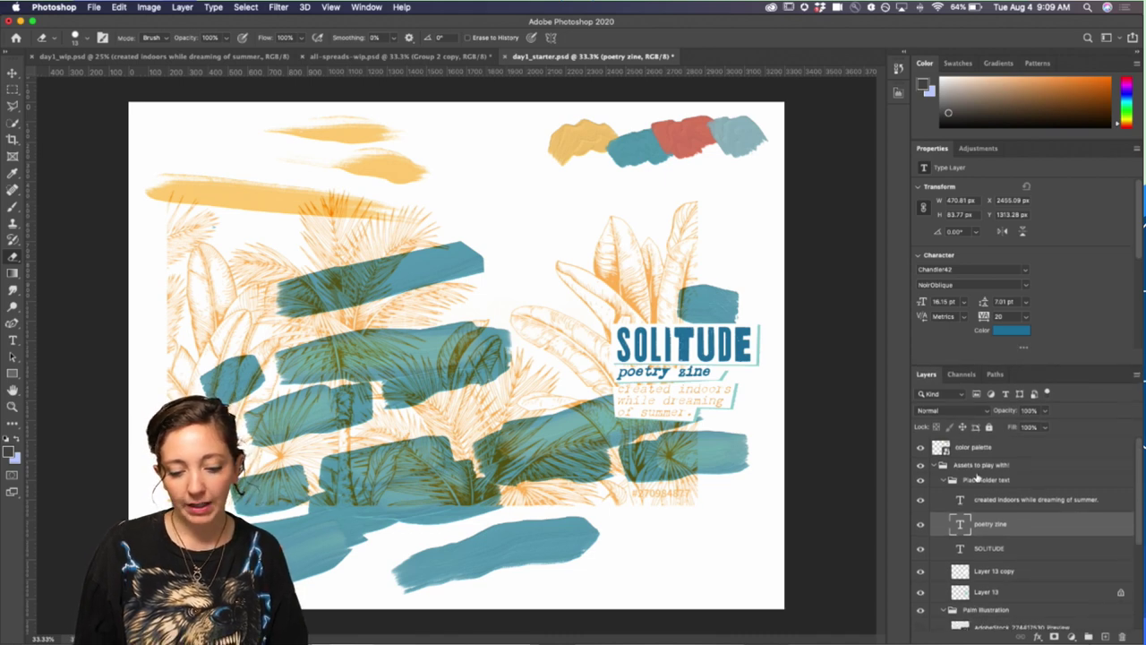
pyautogui.click(920, 465)
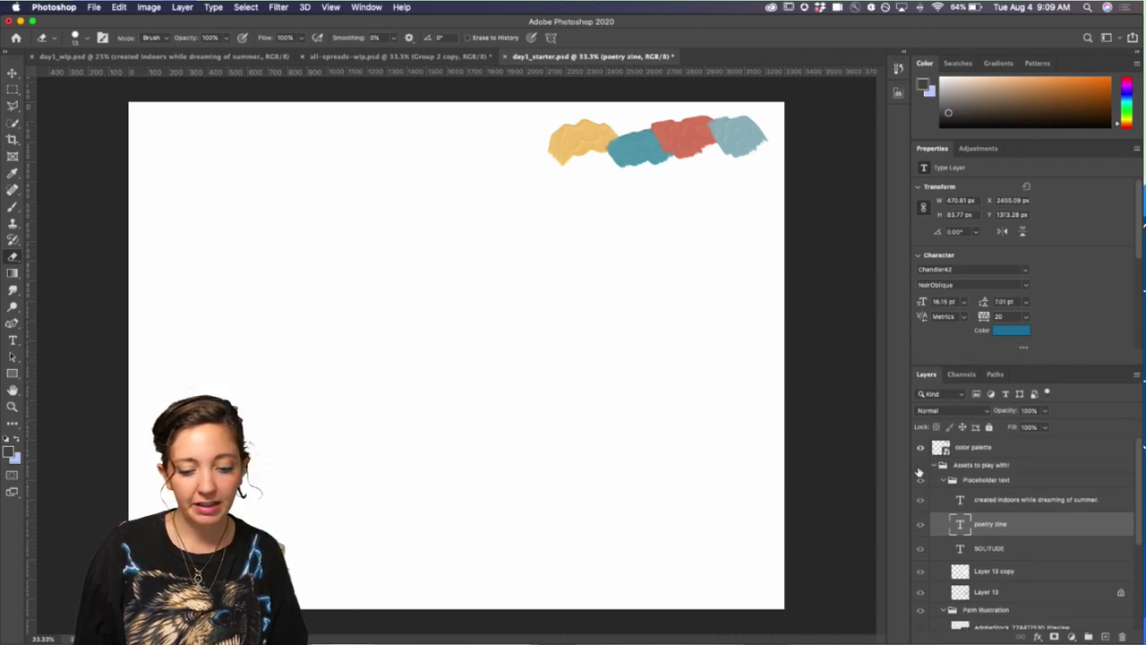
pyautogui.click(921, 464)
pyautogui.click(921, 480)
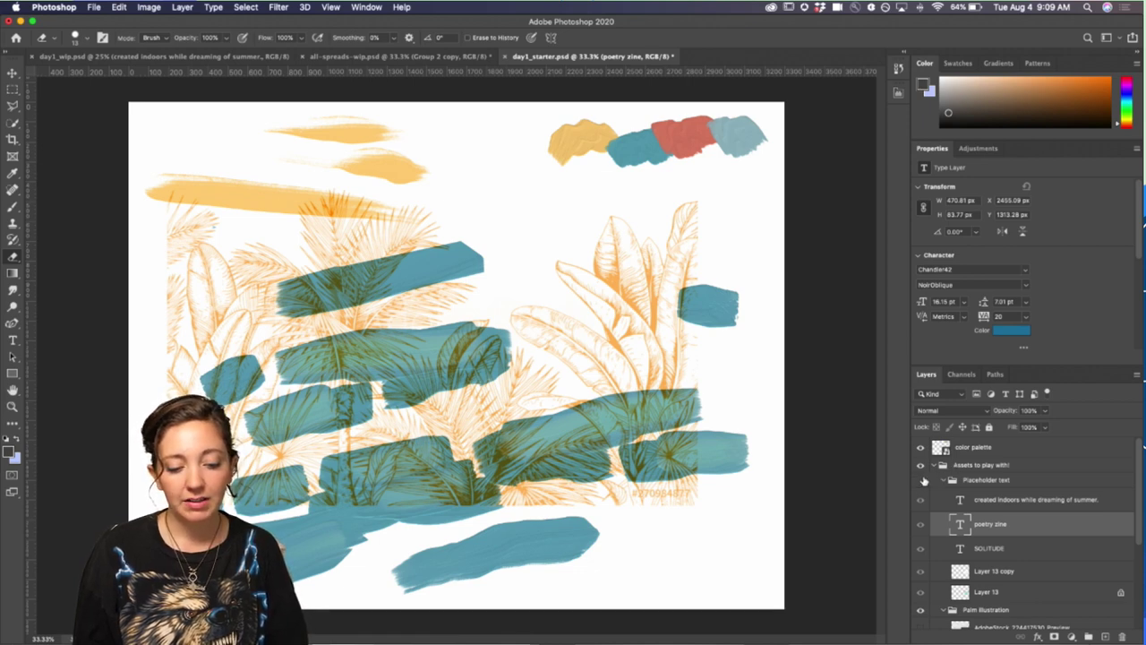
pyautogui.click(919, 467)
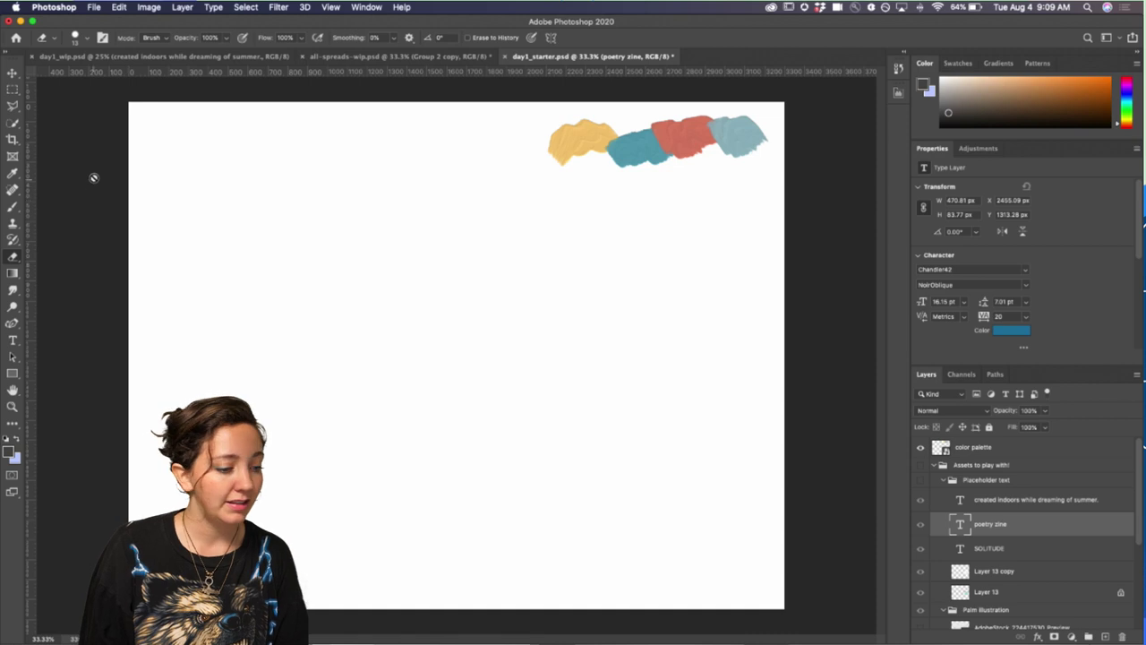
pyautogui.click(13, 340)
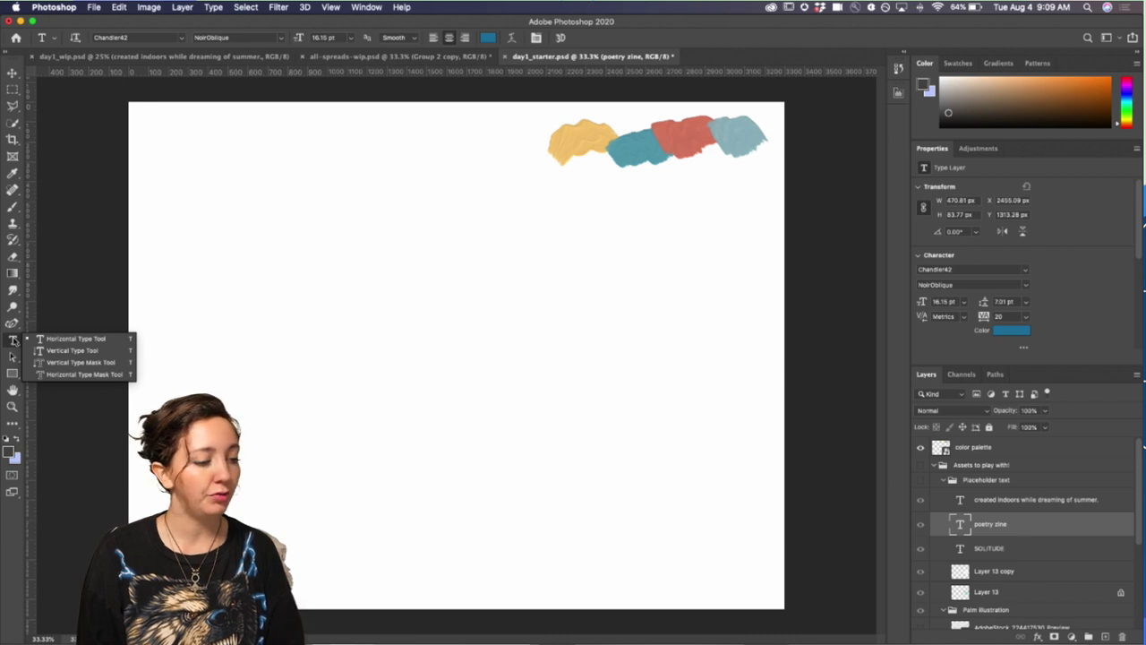
# - Choose the Horizontal Type Tool from the Type tool flyout
pyautogui.click(61, 341)
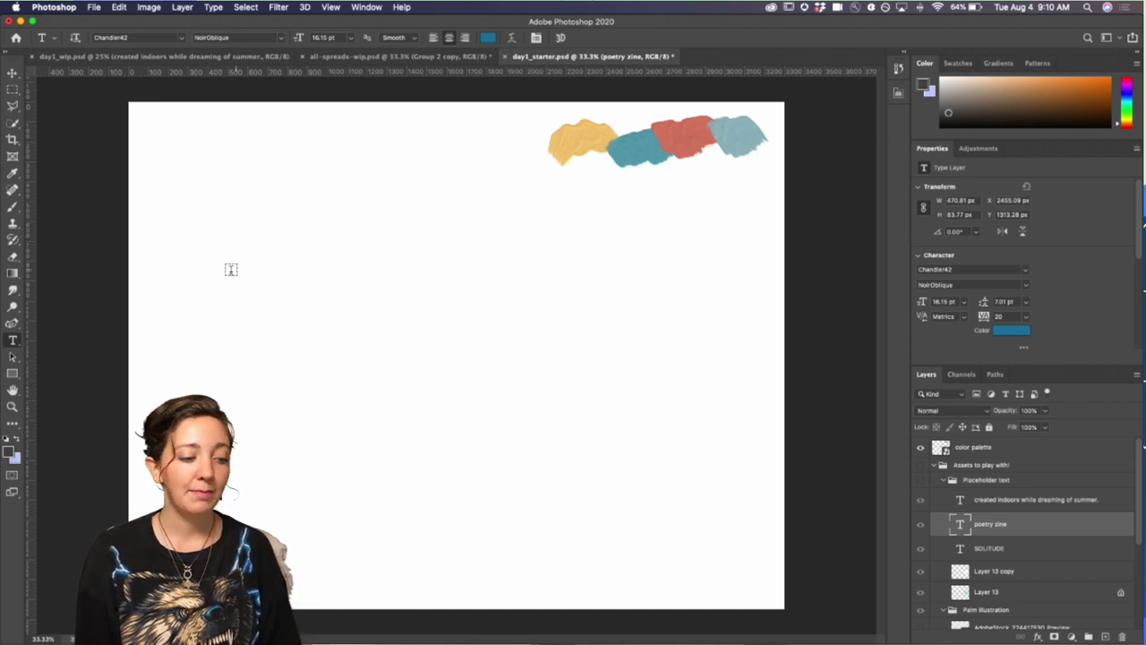
# - Place and move a Lorem Ipsum text layer, then add empty Layer 14 above the color palette
pyautogui.click(235, 234)
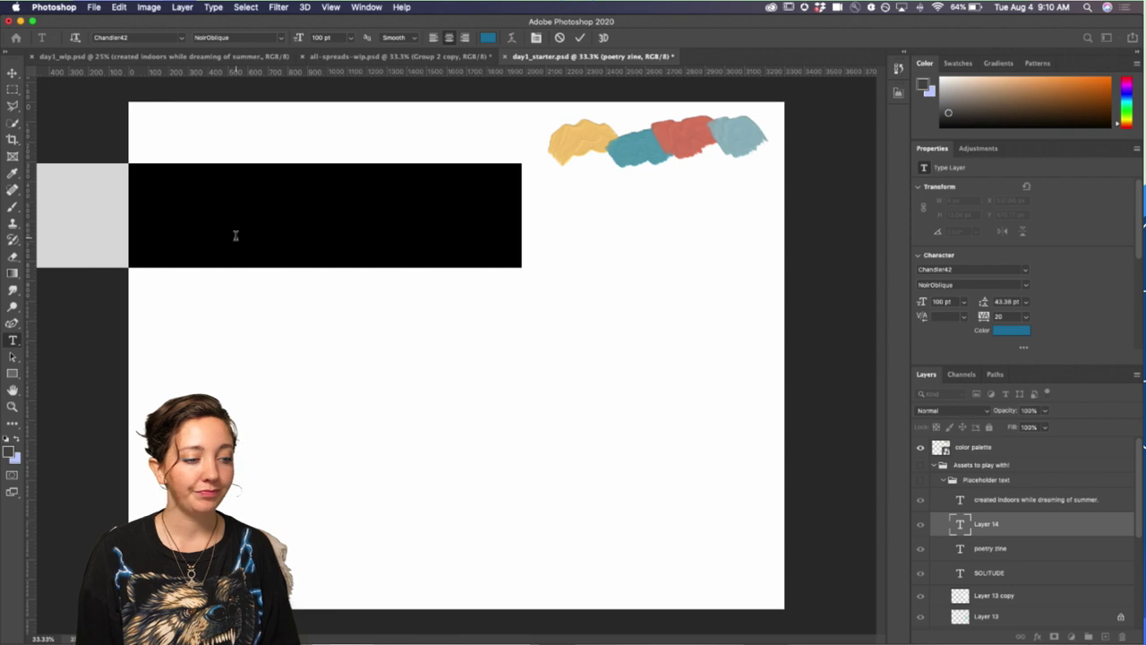
pyautogui.click(12, 72)
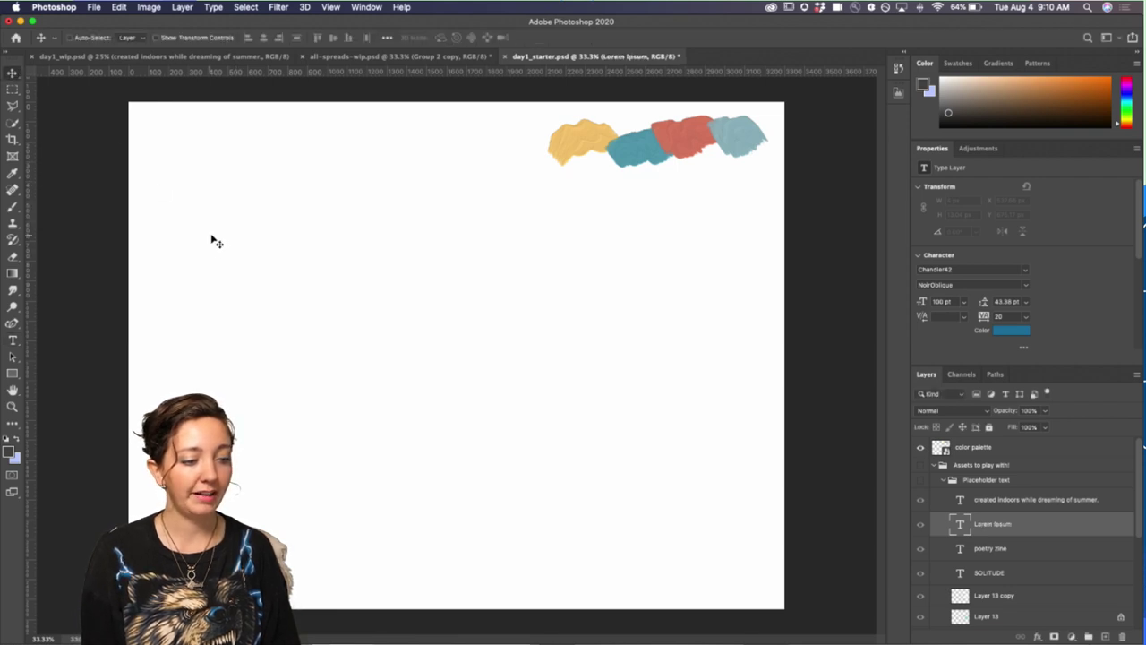
pyautogui.moveTo(215, 240); pyautogui.dragTo(382, 328)
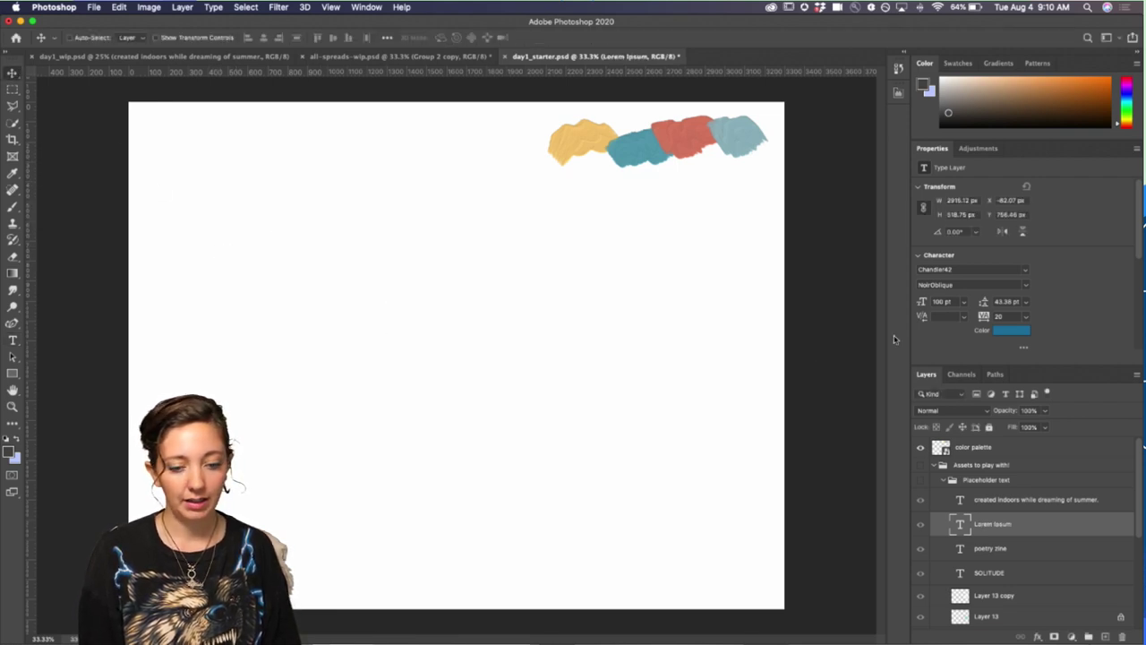
pyautogui.click(990, 449)
pyautogui.click(1105, 637)
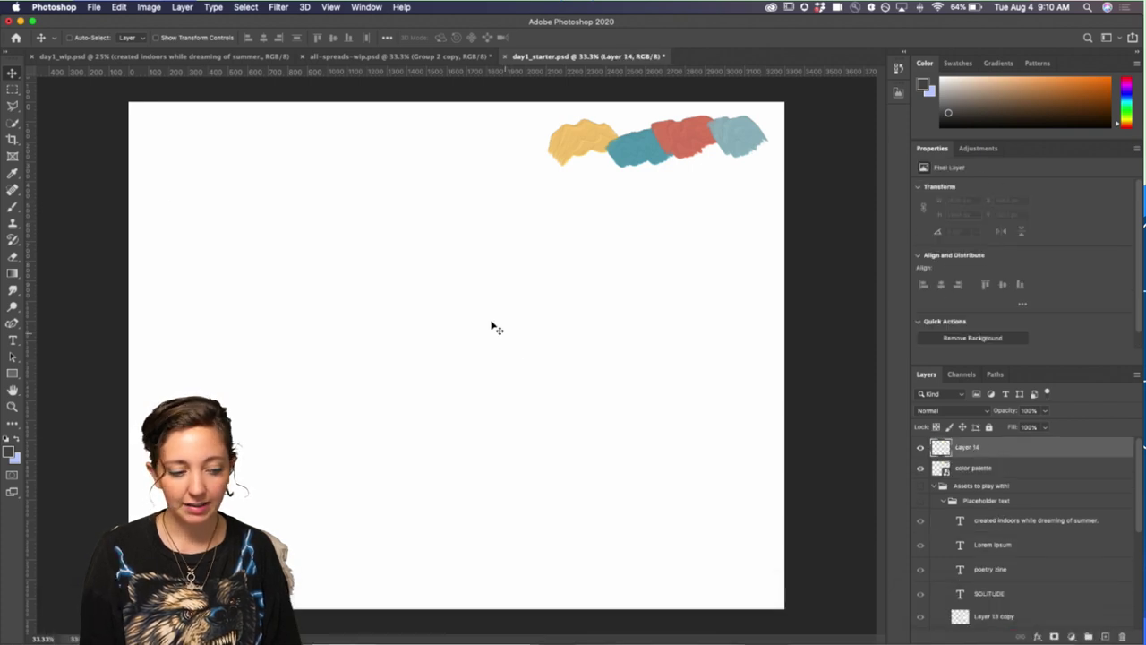
# - Place a Lorem Ipsum text line and move it to the middle of the page
pyautogui.press('t')
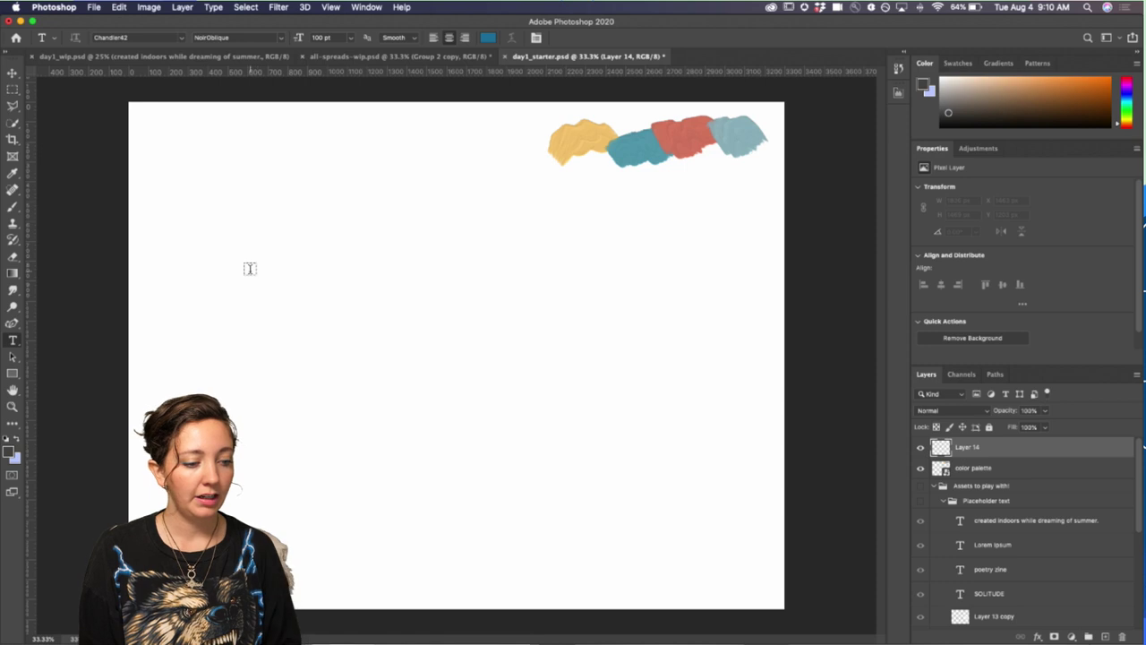
pyautogui.click(250, 269)
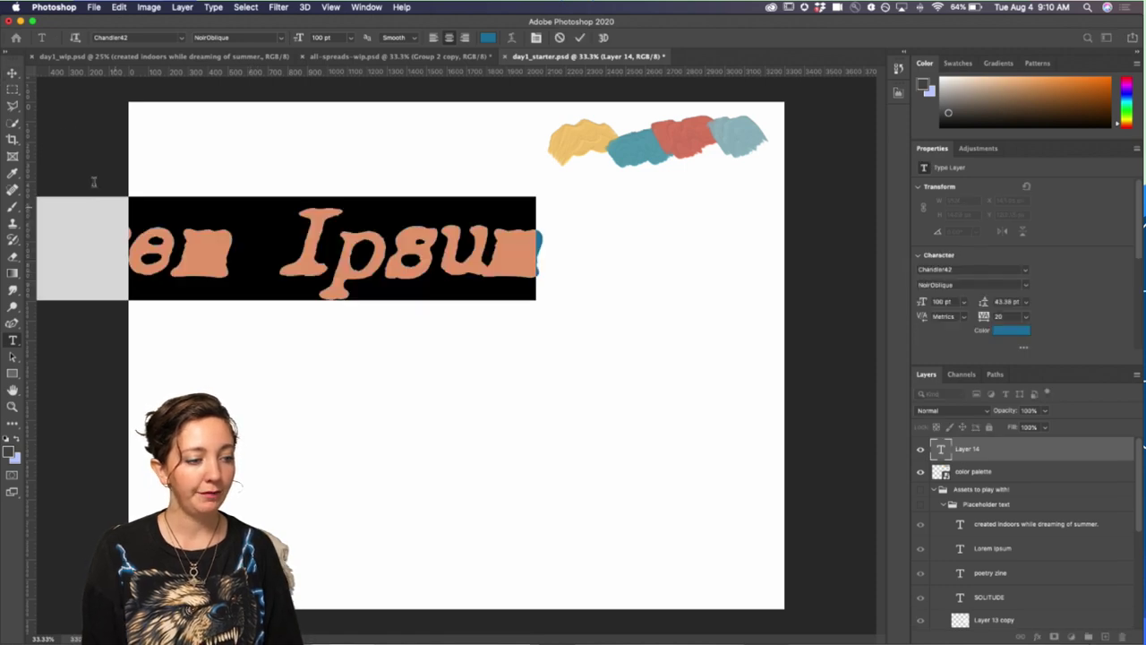
pyautogui.click(12, 72)
pyautogui.moveTo(213, 255); pyautogui.dragTo(397, 292)
# - Replace the Lorem Ipsum words with 'I can just keep typing and'
pyautogui.press('t')
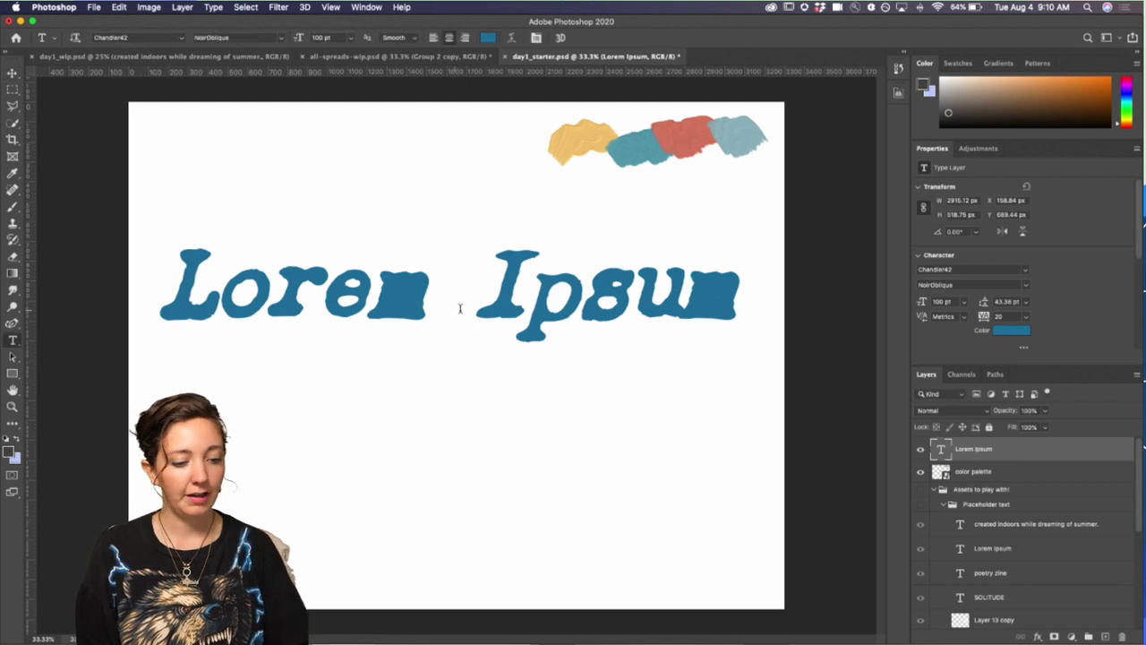
pyautogui.click(461, 308)
pyautogui.press('super+a')
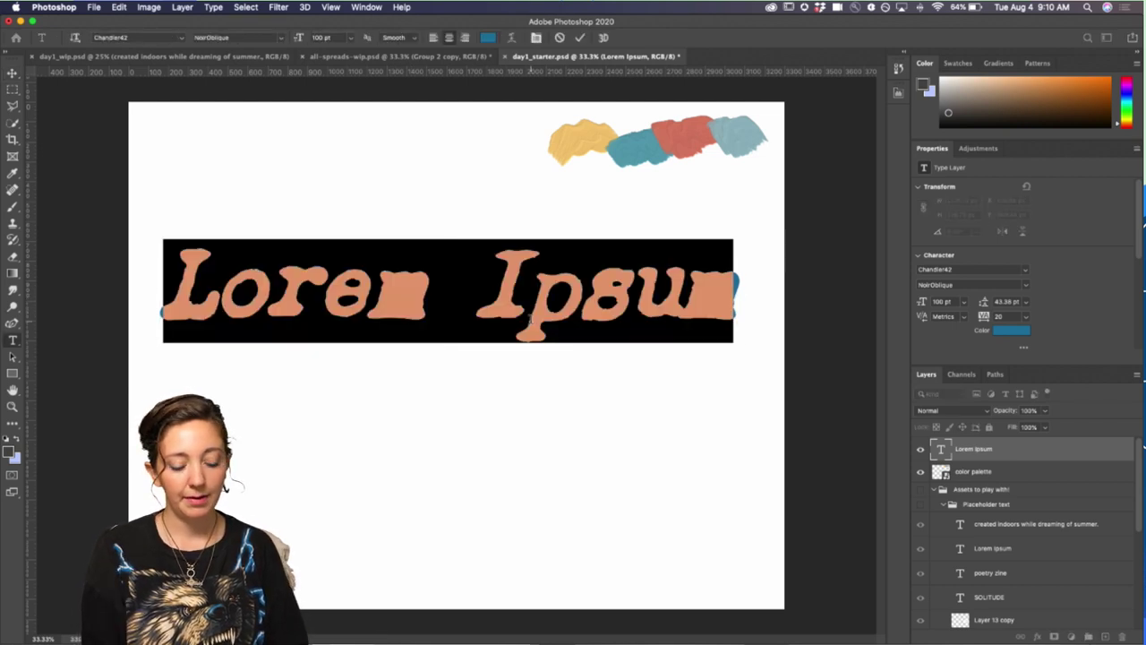
pyautogui.press('BackSpace')
pyautogui.write('I can')
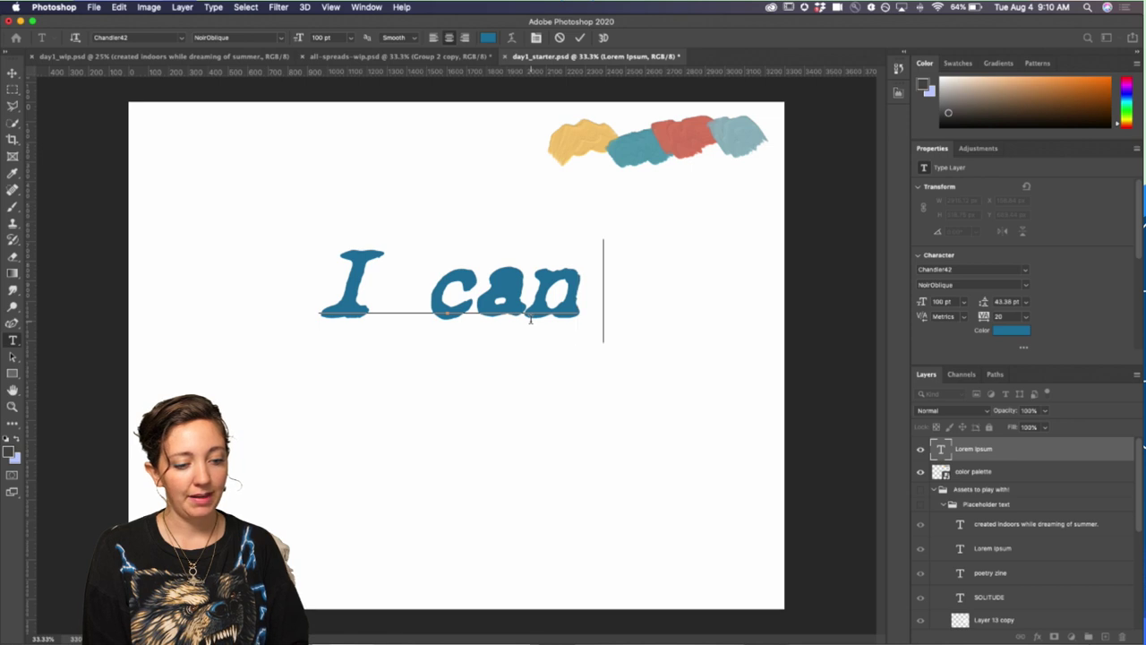
pyautogui.write(' just keep')
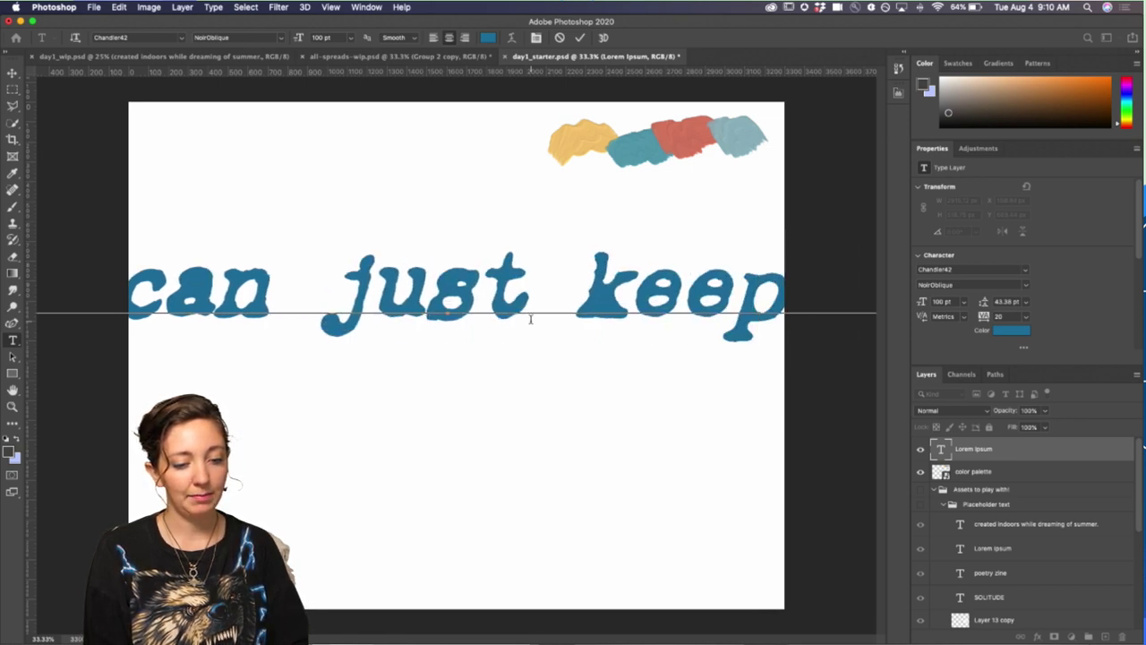
pyautogui.write(' typing an')
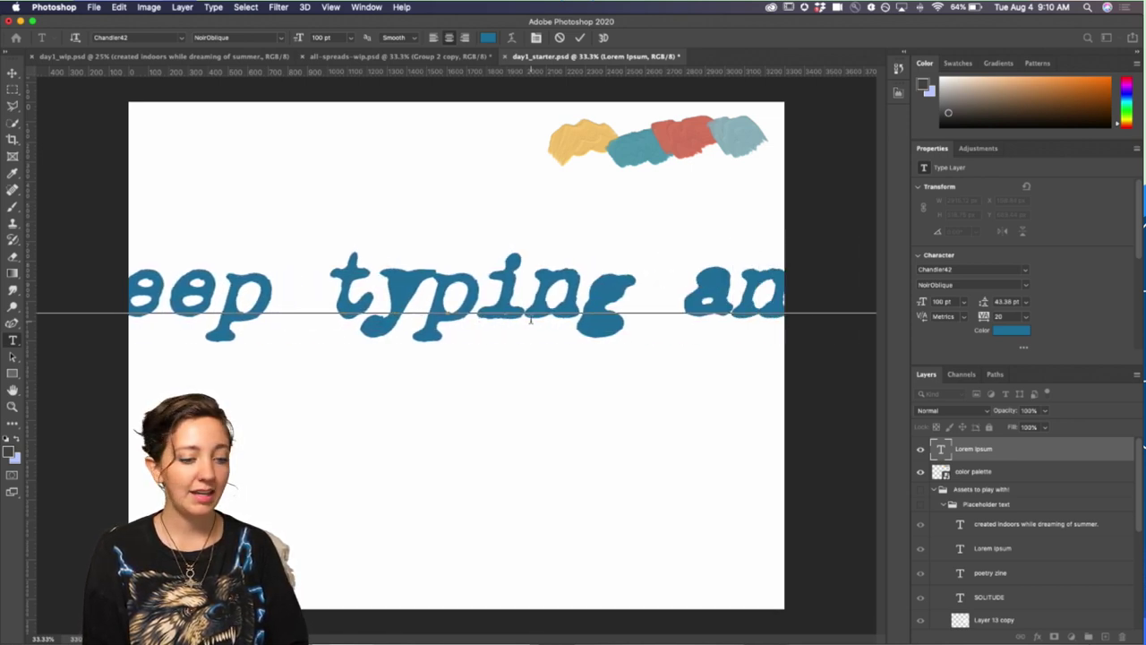
pyautogui.write('d')
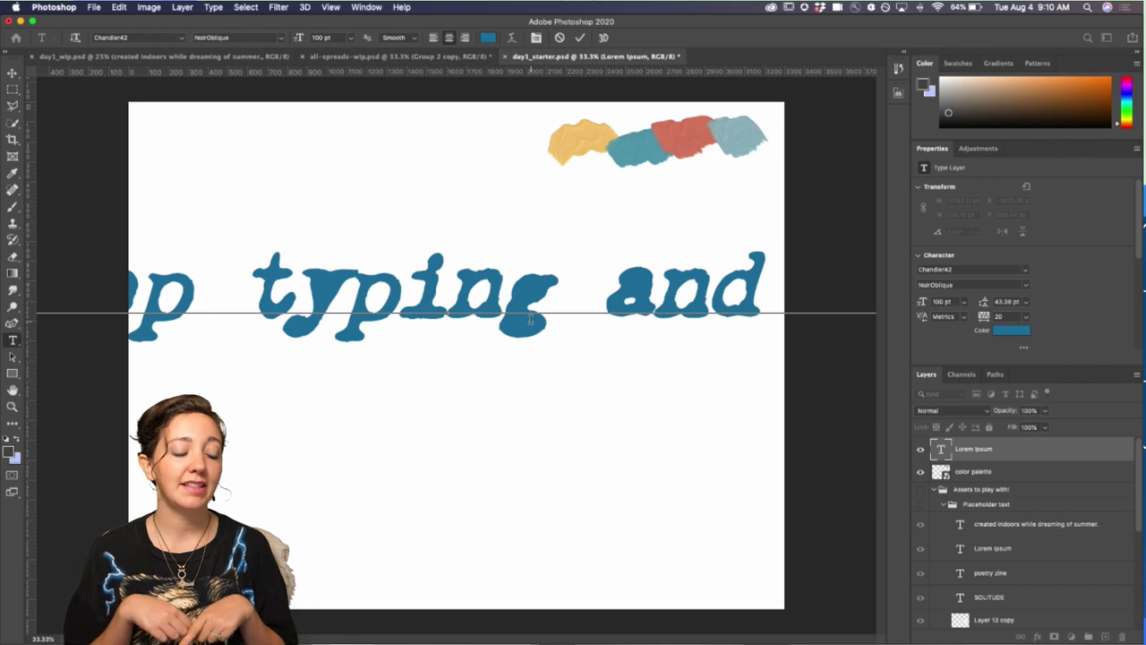
# - Erase the sample sentence and delete the empty text layer
pyautogui.press('super+a')
pyautogui.press('BackSpace')
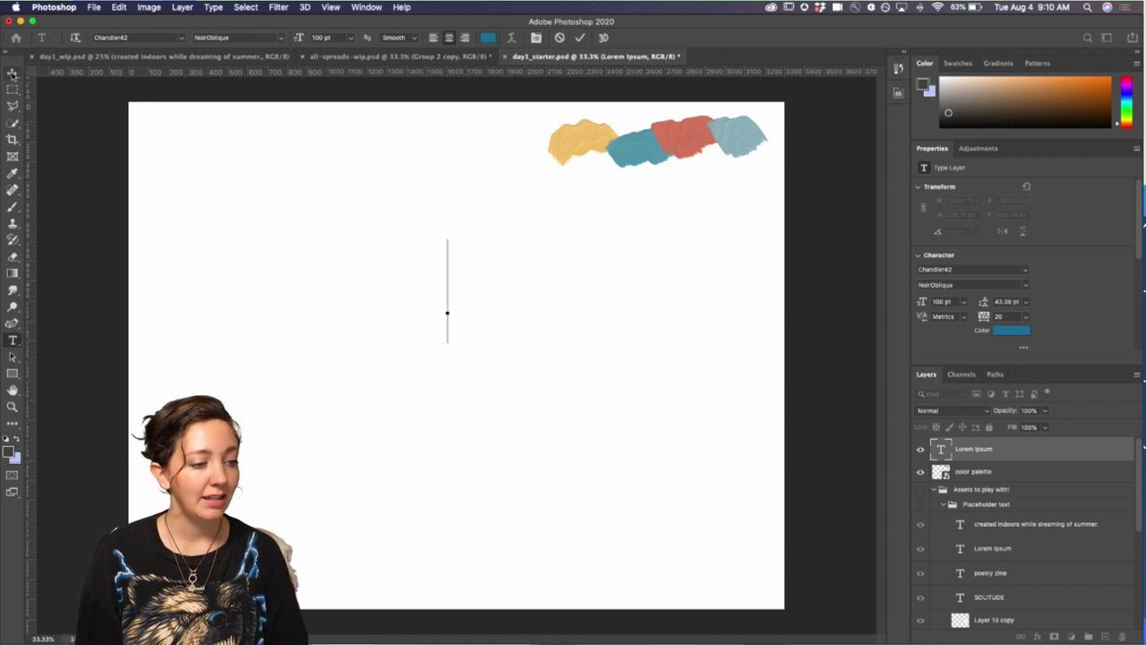
pyautogui.click(12, 73)
pyautogui.press('BackSpace')
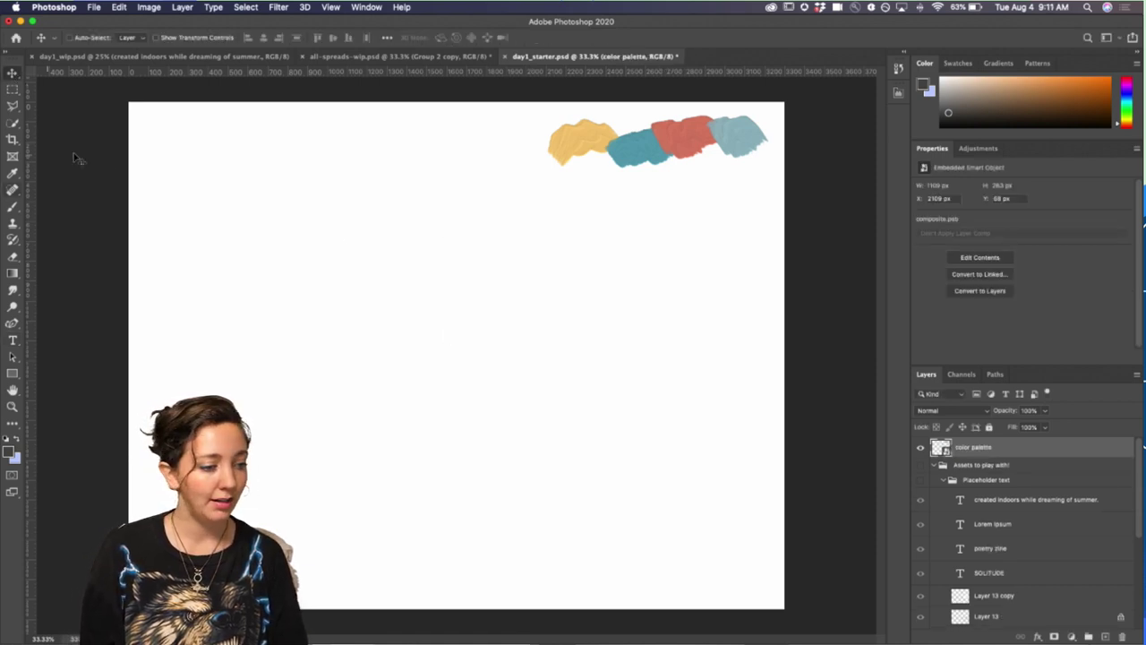
# - Draw a paragraph text box left of the page centre filled with Chandler42 Lorem ipsum text
pyautogui.press('t')
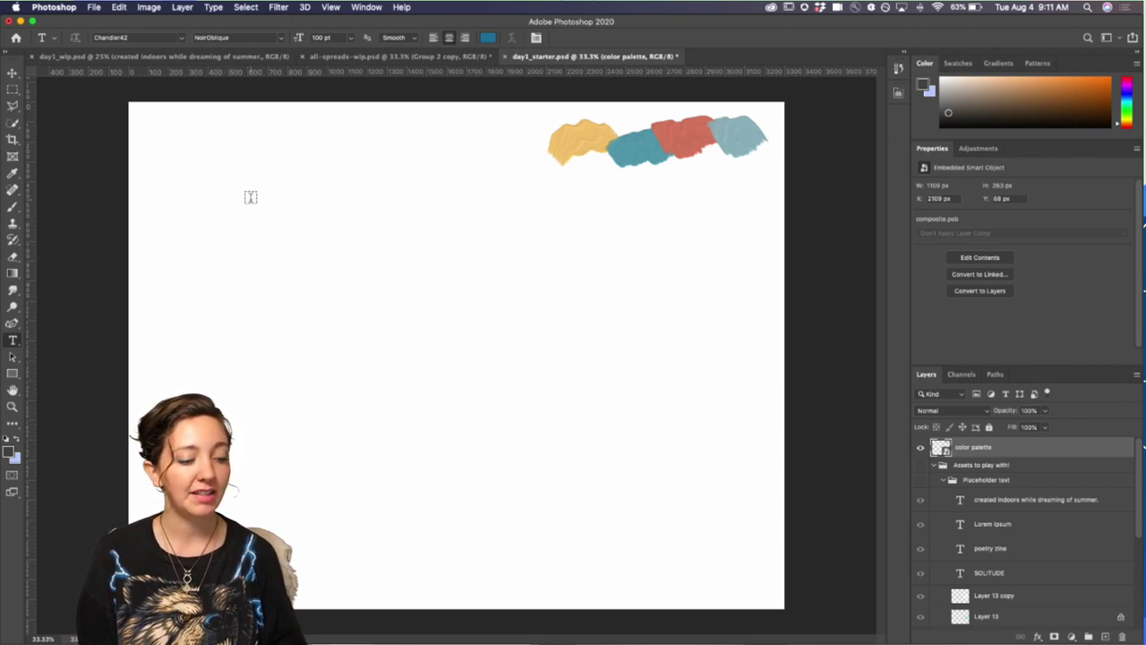
pyautogui.moveTo(250, 196); pyautogui.dragTo(500, 481)
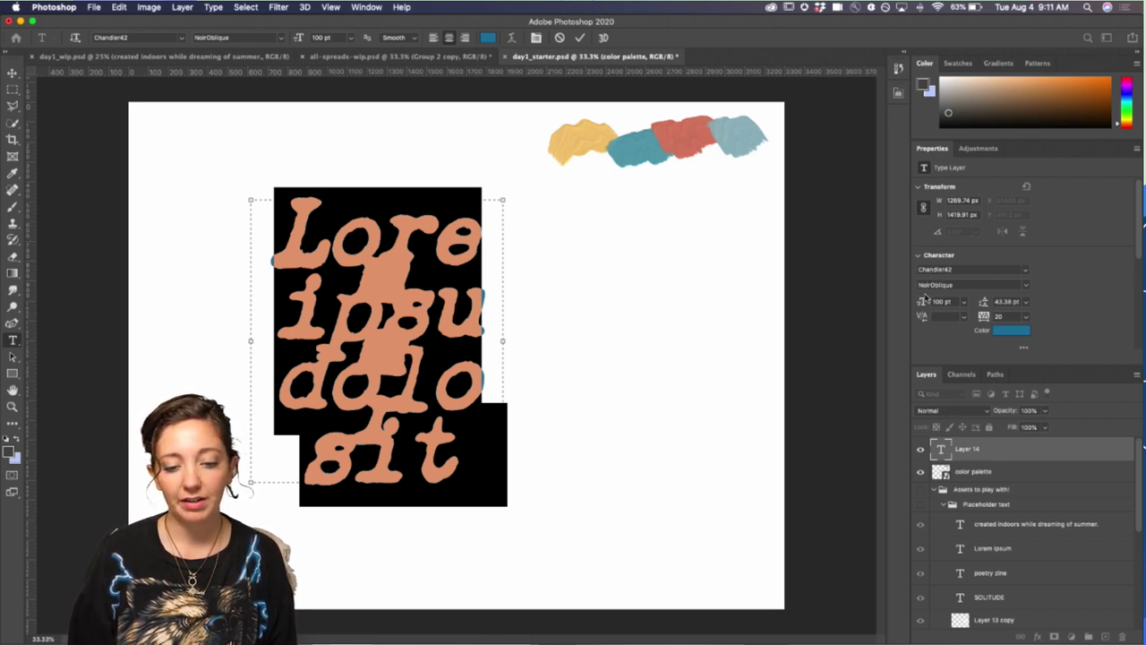
pyautogui.scroll(-2, 1048, 267)
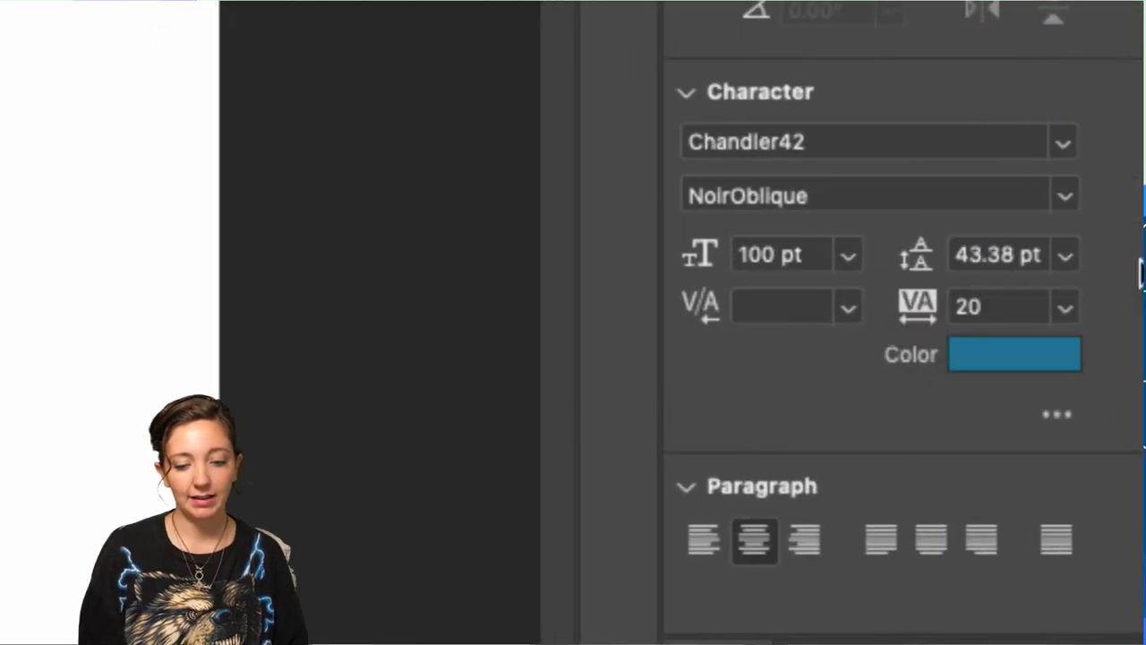
# - Set the Lorem ipsum paragraph to 14 pt, then scrub the size to 19 pt
pyautogui.click(846, 257)
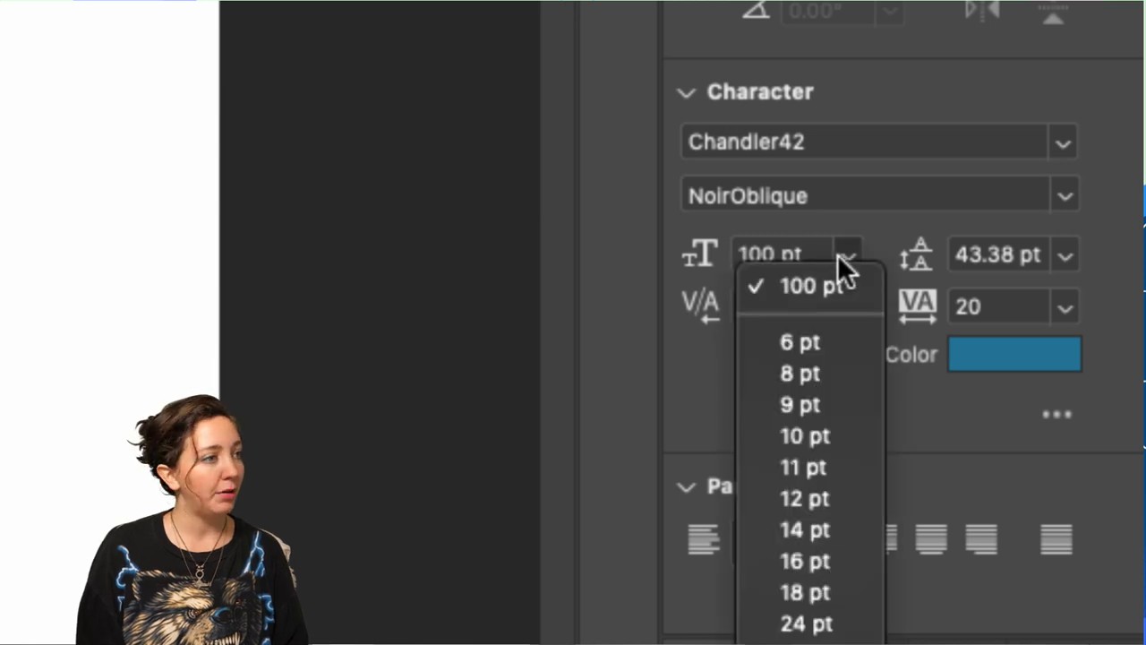
pyautogui.click(802, 528)
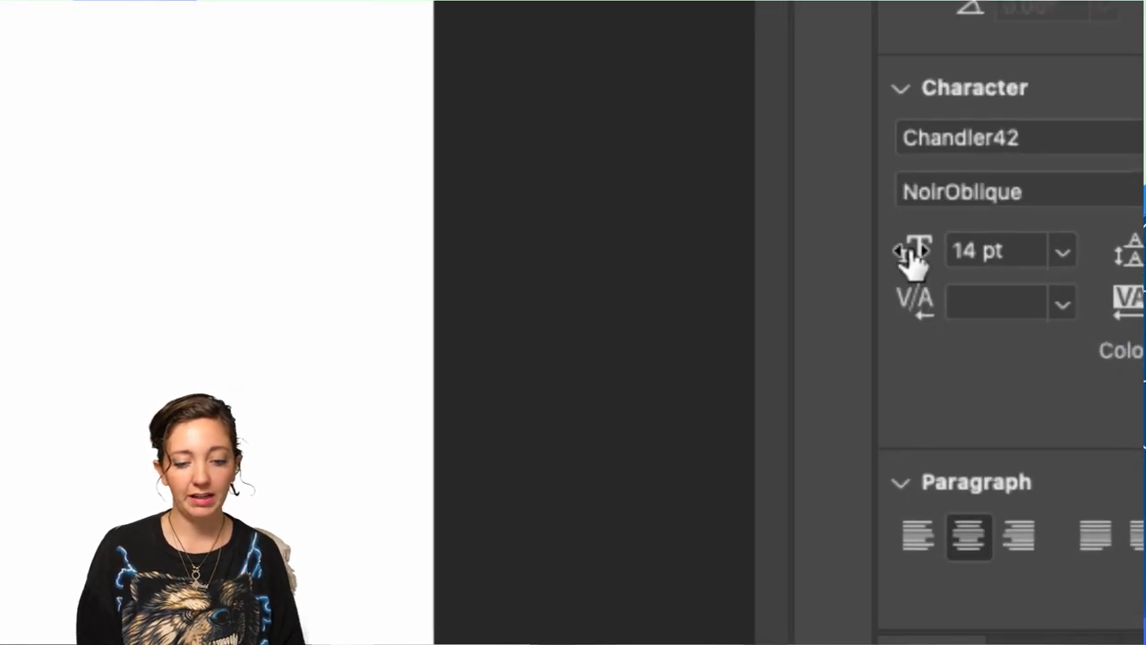
pyautogui.moveTo(934, 260)
pyautogui.mouseDown()
pyautogui.moveTo(903, 268)
pyautogui.moveTo(923, 256)
pyautogui.mouseUp()
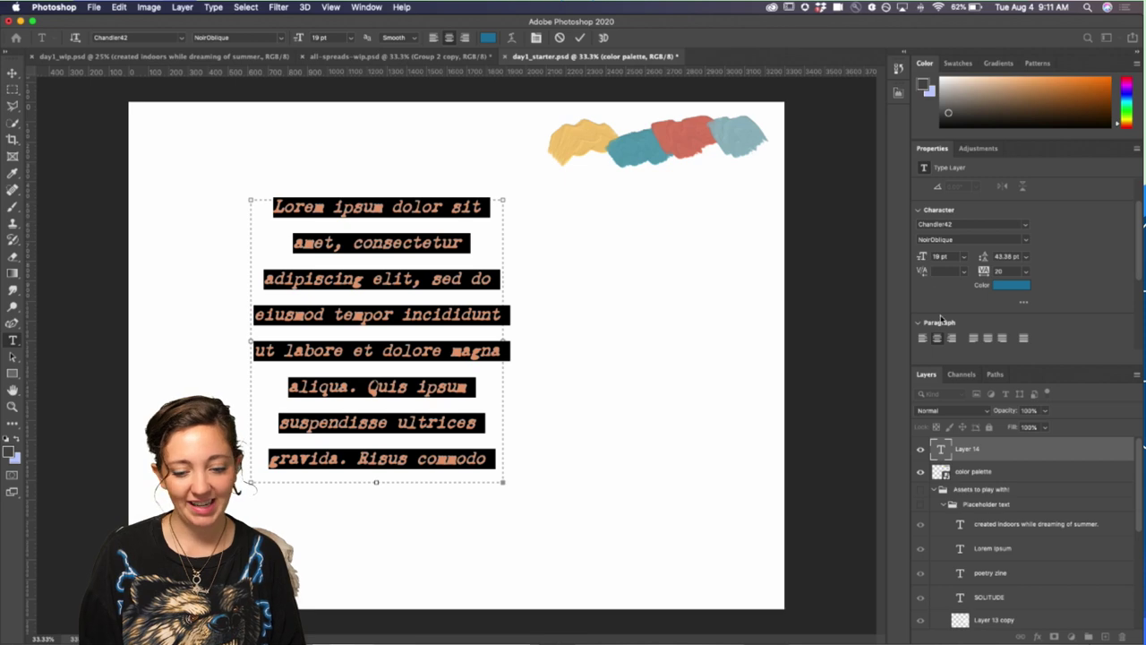
# - Set the Lorem ipsum paragraph to 23 pt leading with tracking 20, and commit it
pyautogui.moveTo(985, 260); pyautogui.dragTo(977, 259)
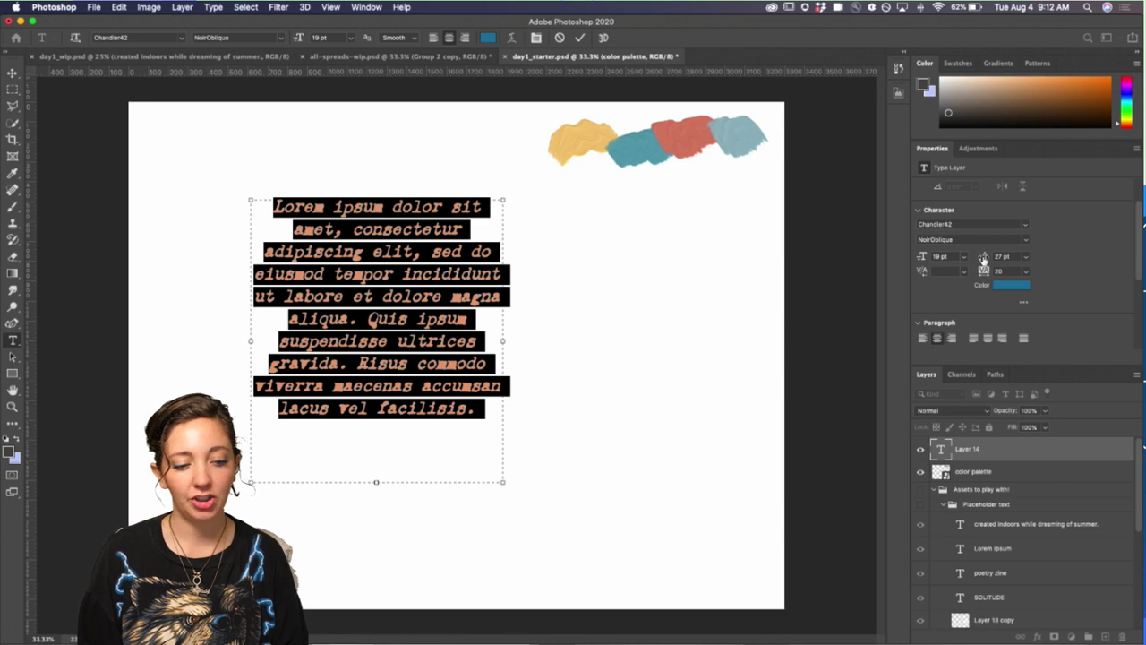
pyautogui.moveTo(983, 257)
pyautogui.mouseDown()
pyautogui.moveTo(996, 258)
pyautogui.moveTo(983, 259)
pyautogui.mouseUp()
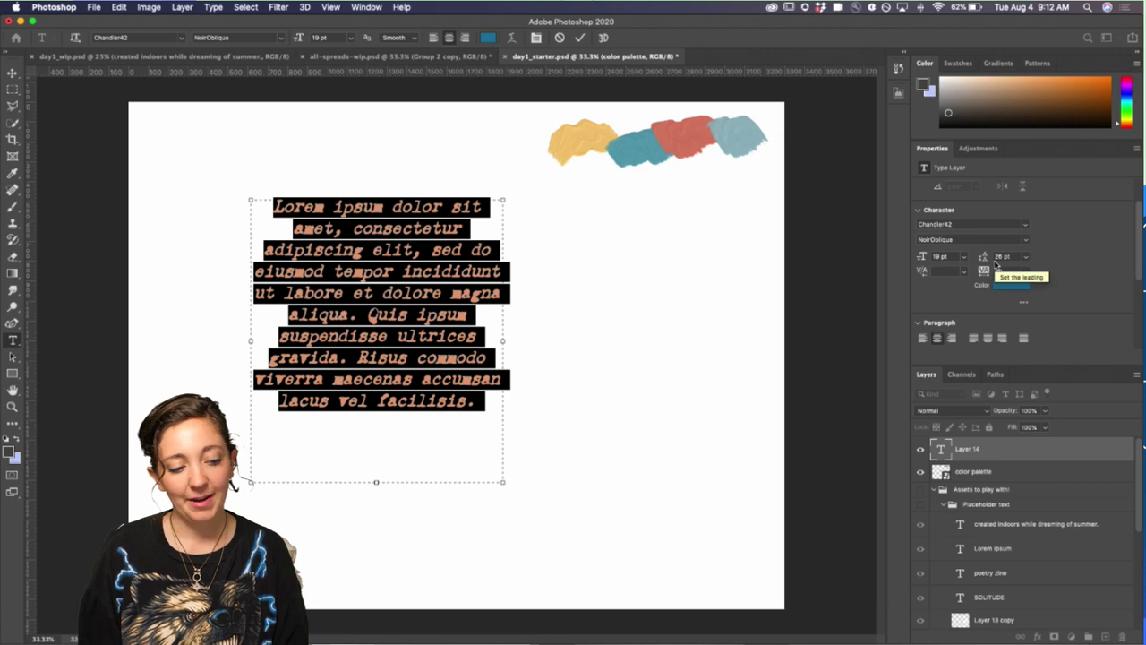
pyautogui.moveTo(986, 258); pyautogui.dragTo(983, 258)
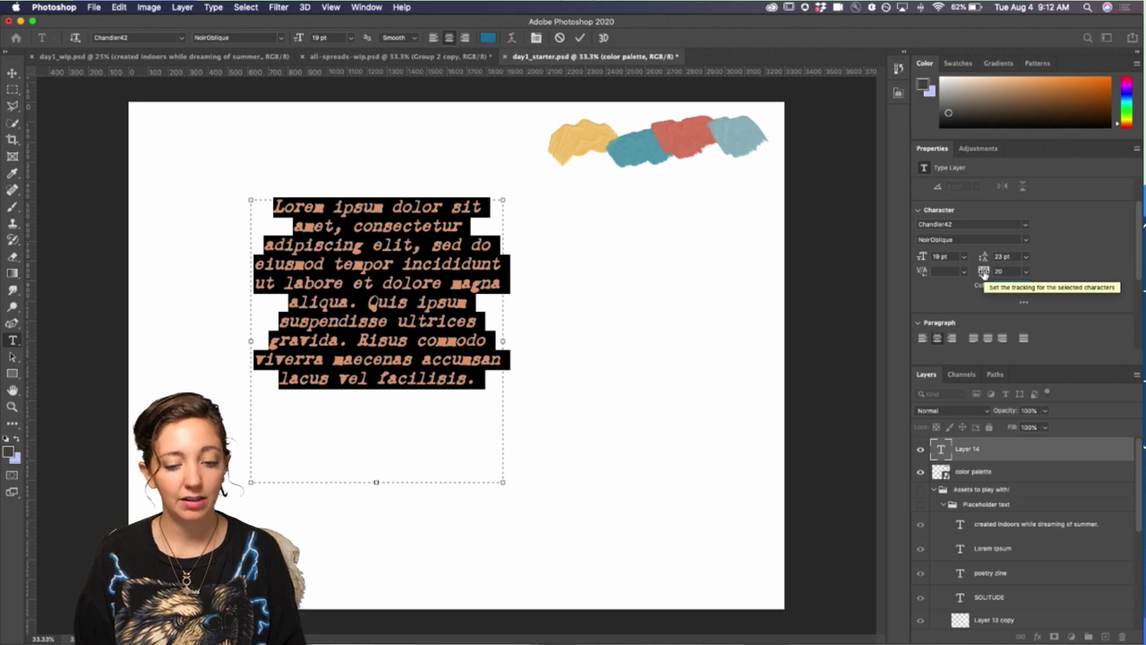
pyautogui.moveTo(983, 271); pyautogui.dragTo(982, 275)
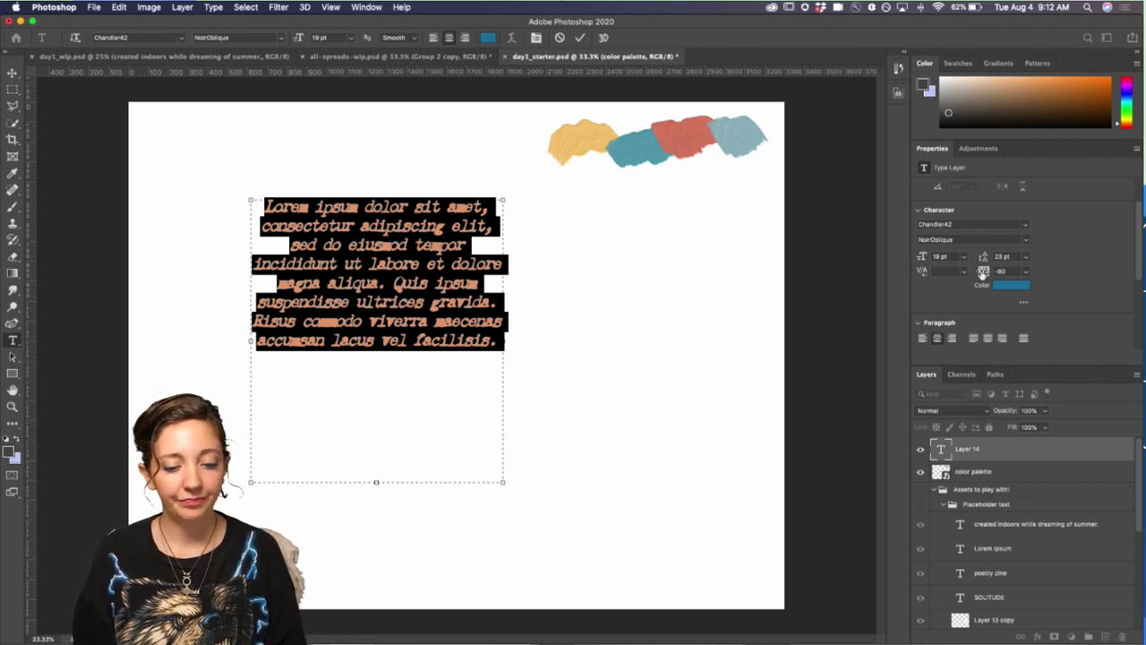
pyautogui.moveTo(982, 275); pyautogui.dragTo(984, 274)
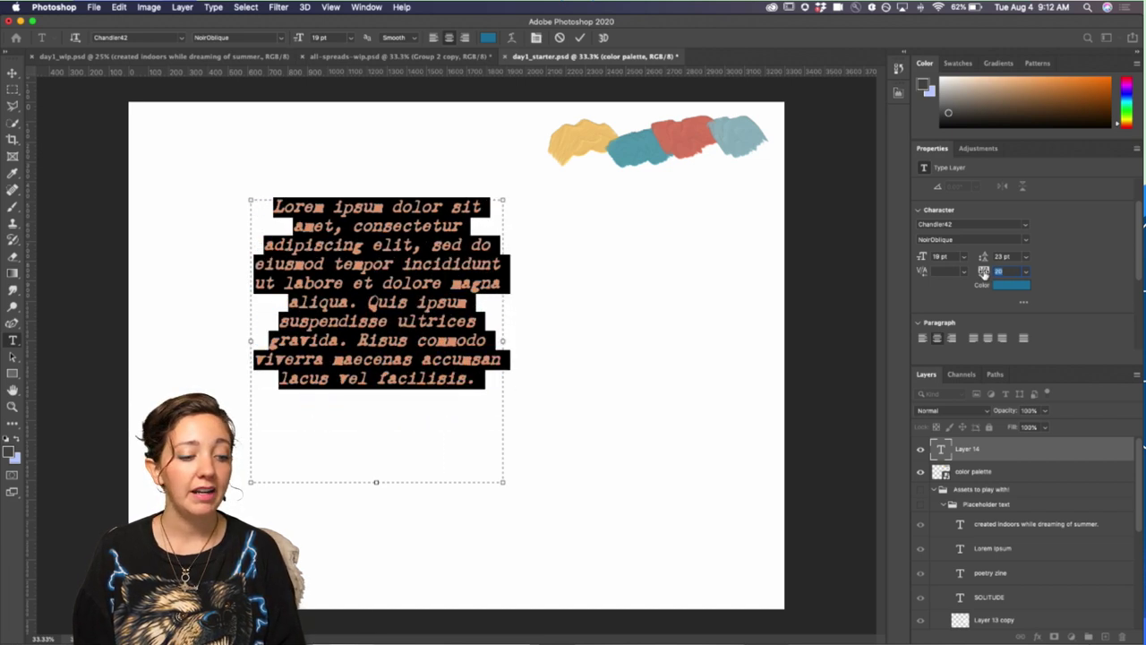
pyautogui.click(978, 454)
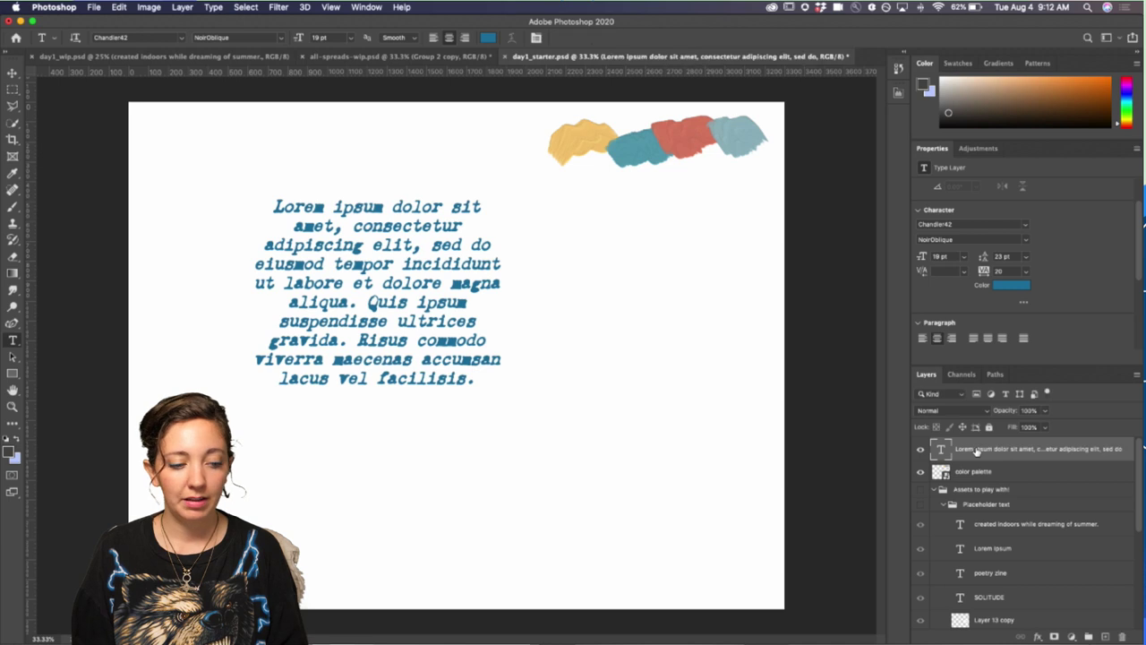
# - Add a 'TITLE' type layer and move it centred above the paragraph
pyautogui.click(262, 158)
pyautogui.write('TITLE')
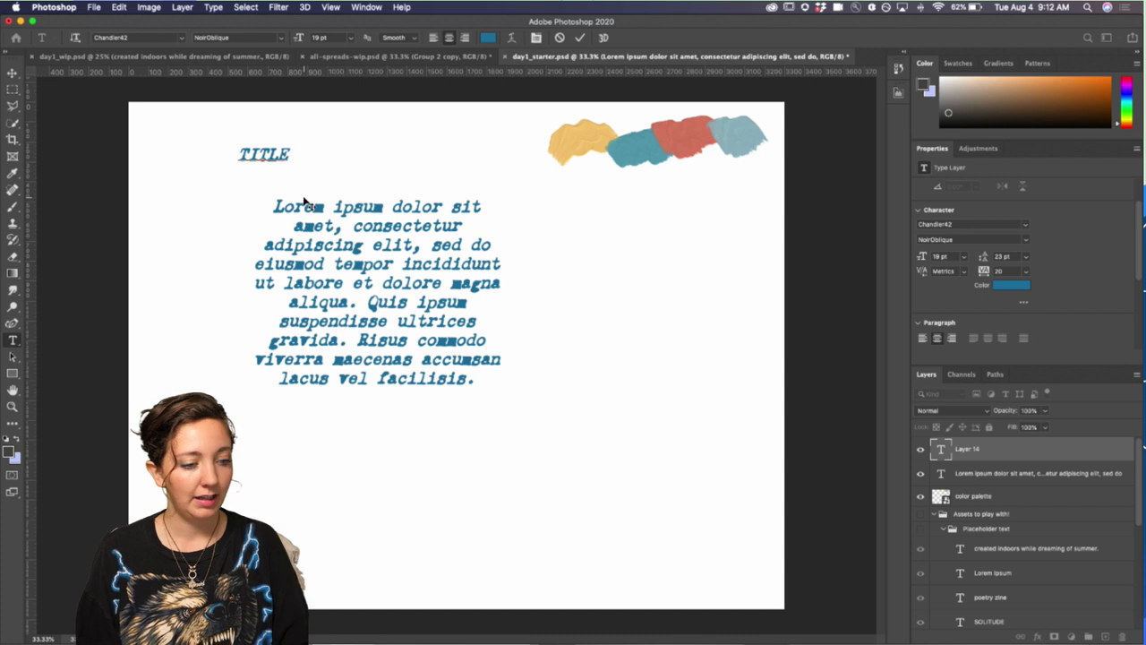
pyautogui.hotkey('ctrl', 'Return')
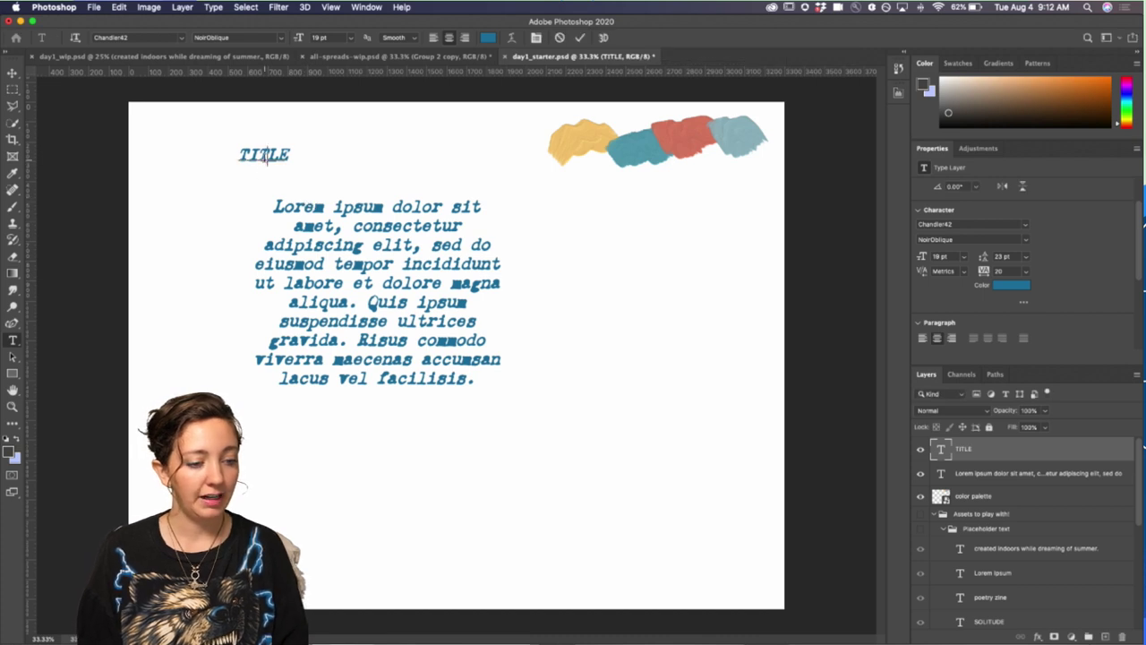
pyautogui.press('v')
pyautogui.moveTo(264, 163); pyautogui.dragTo(385, 193)
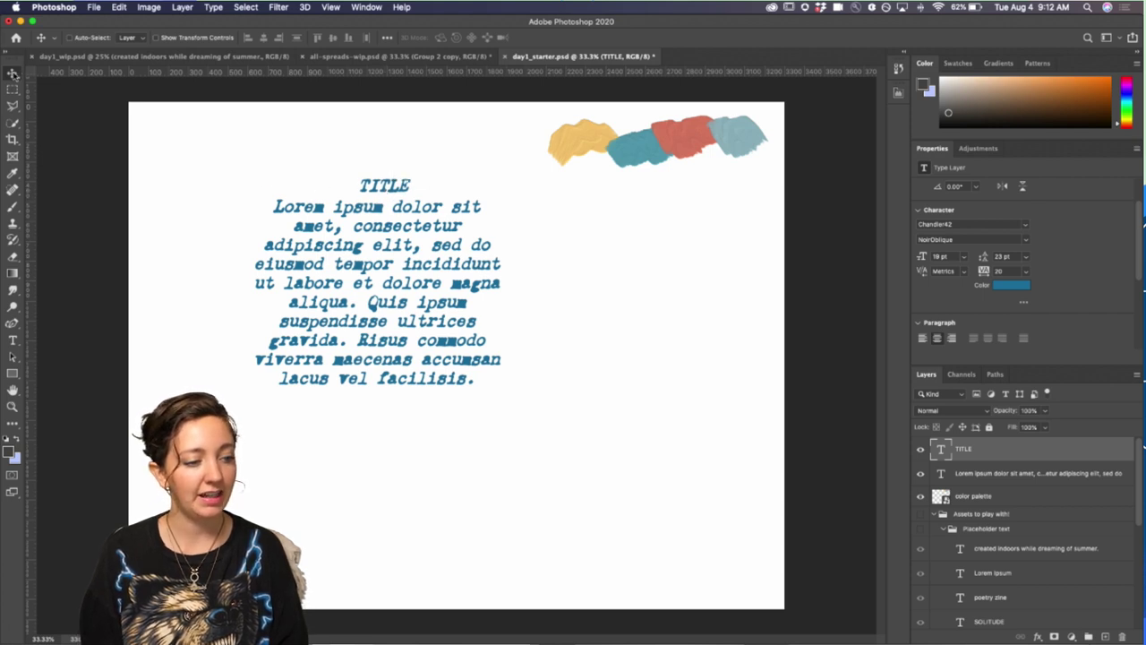
pyautogui.click(13, 73)
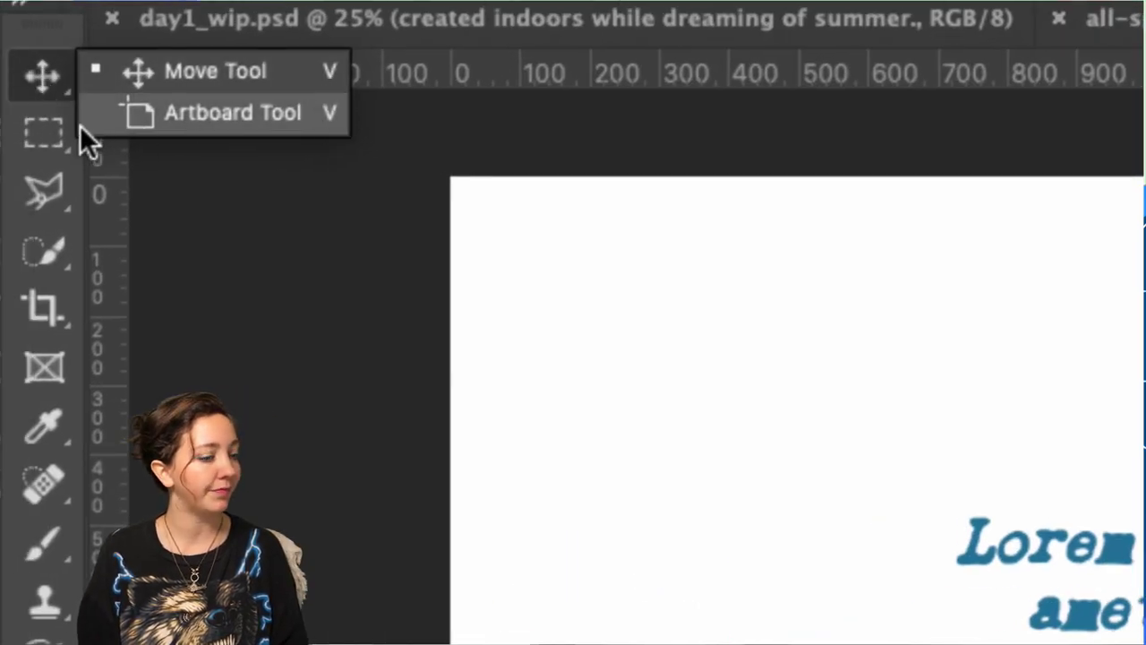
pyautogui.click(47, 130)
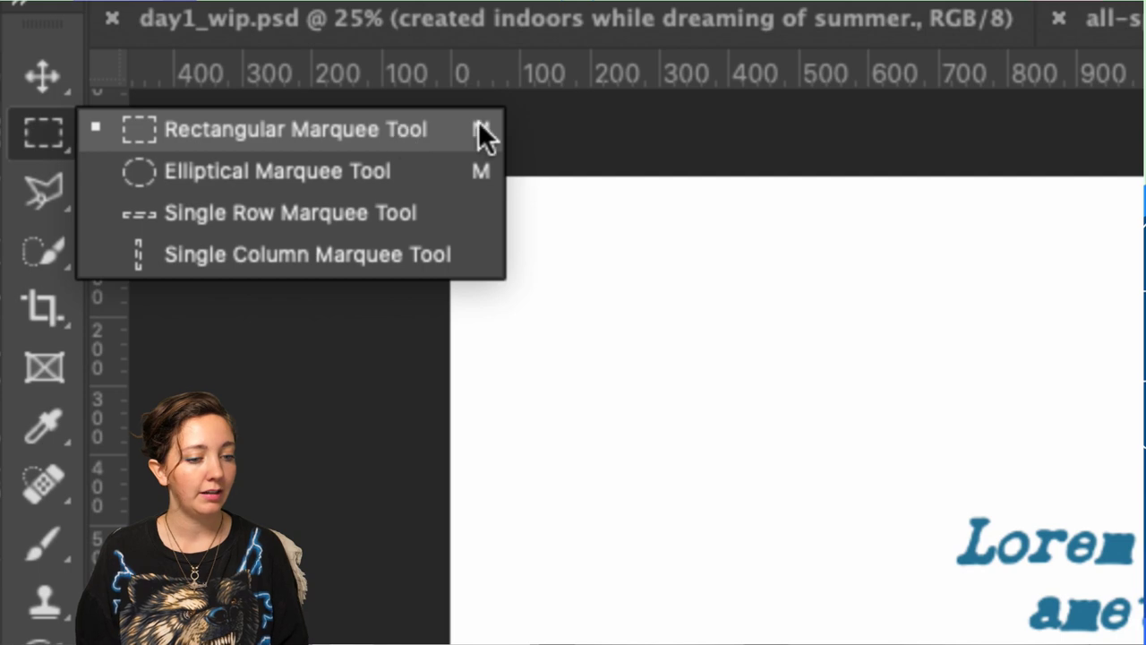
pyautogui.click(49, 73)
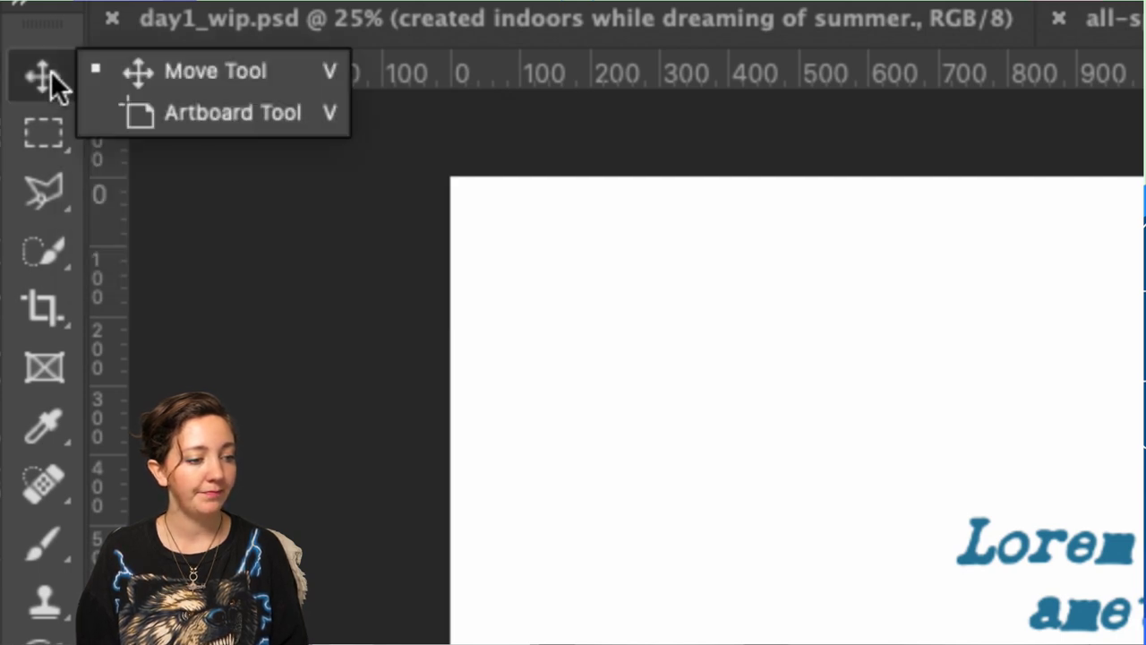
pyautogui.click(140, 71)
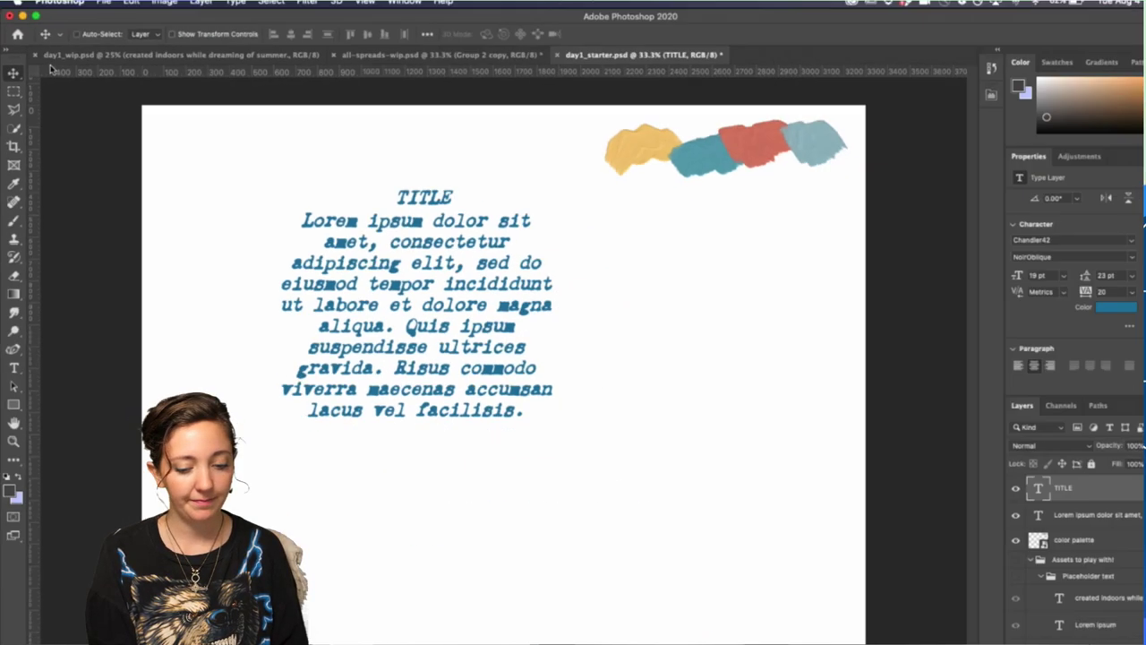
pyautogui.moveTo(444, 197); pyautogui.dragTo(397, 186)
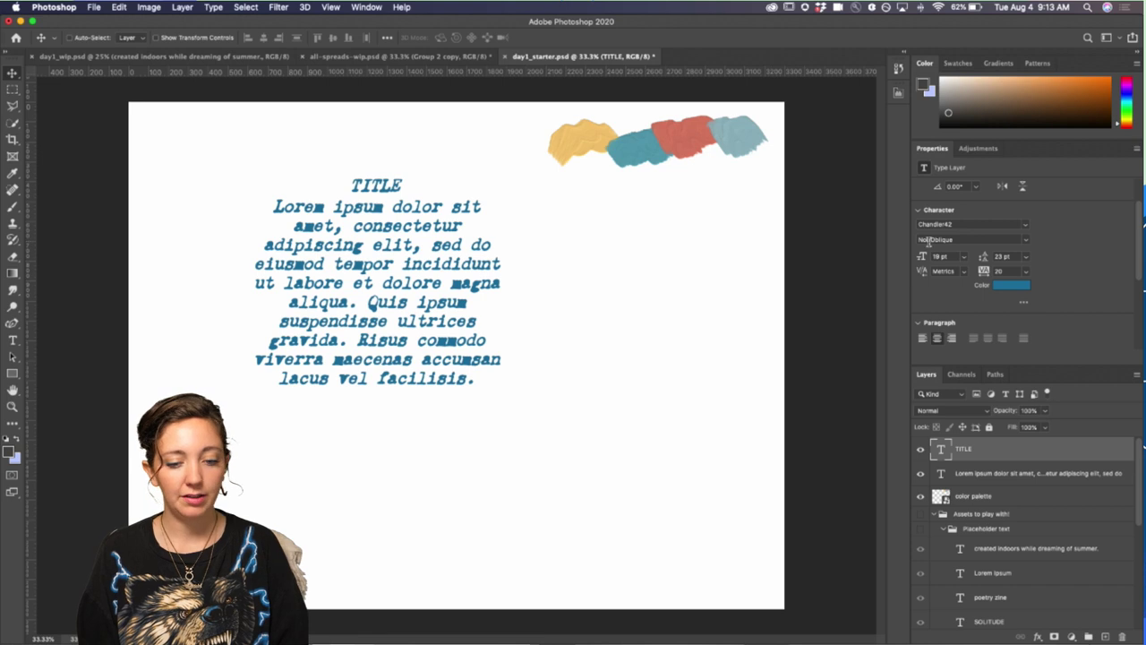
# - Enlarge TITLE to 27 pt and shift it slightly up and right
pyautogui.moveTo(922, 257); pyautogui.dragTo(927, 260)
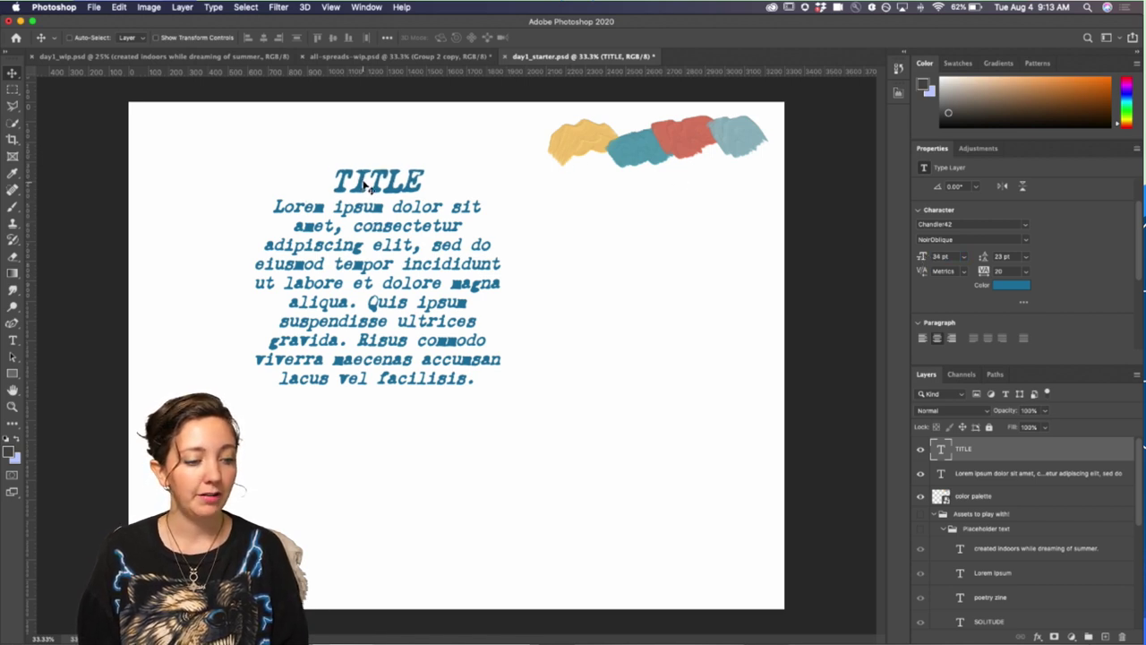
pyautogui.moveTo(366, 183); pyautogui.dragTo(376, 176)
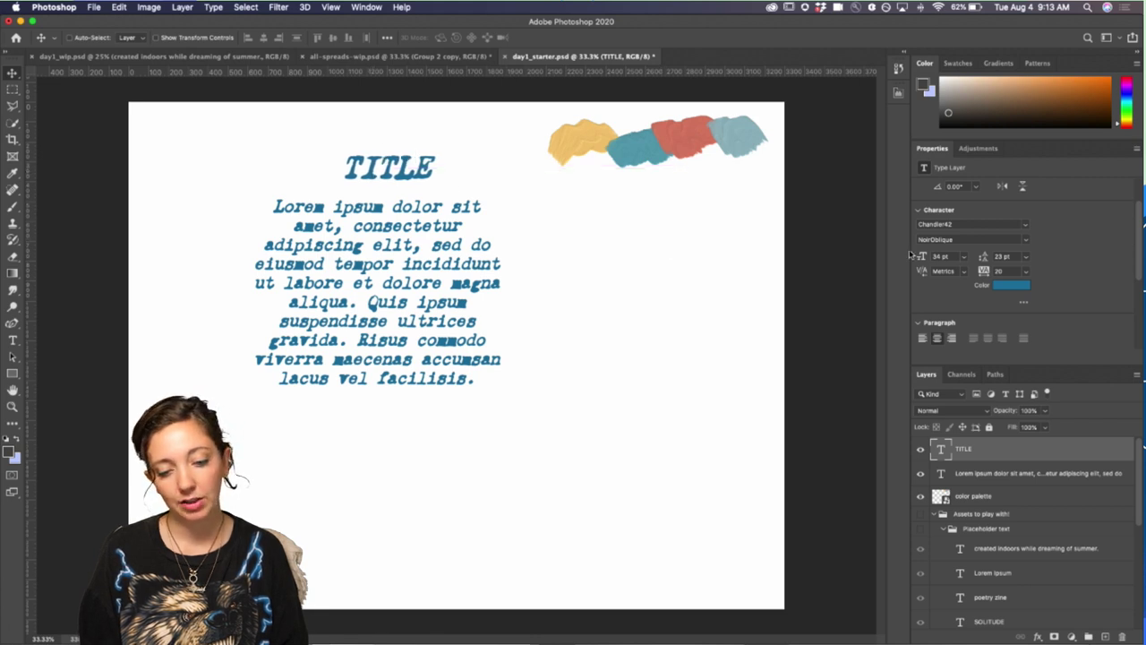
pyautogui.moveTo(924, 258); pyautogui.dragTo(920, 258)
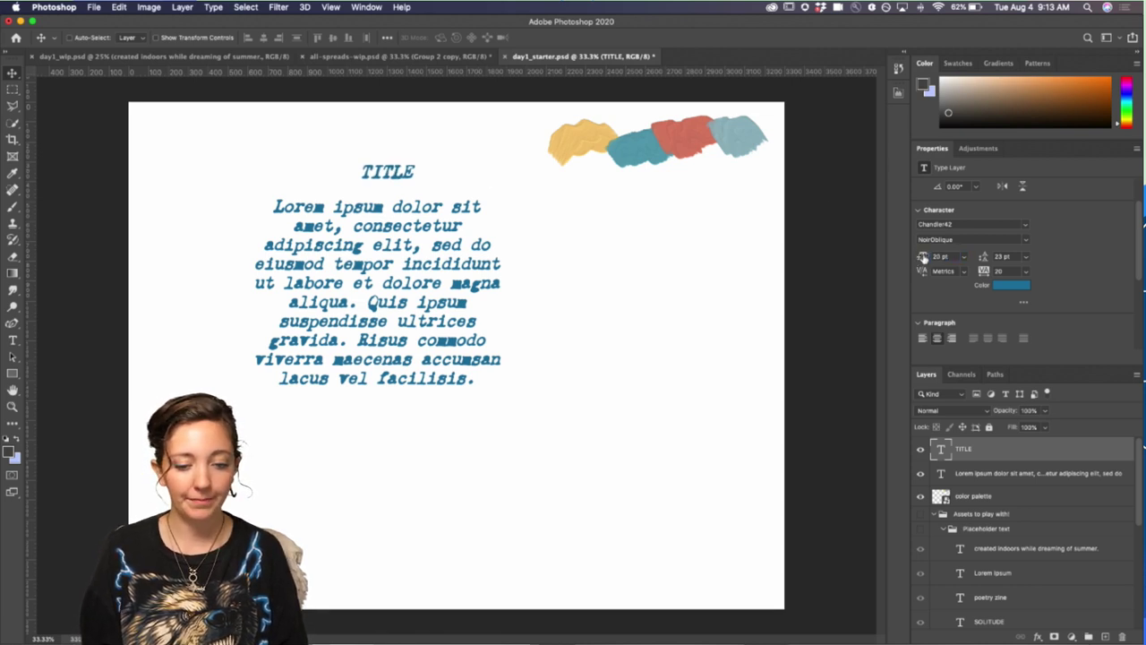
pyautogui.moveTo(922, 258); pyautogui.dragTo(931, 259)
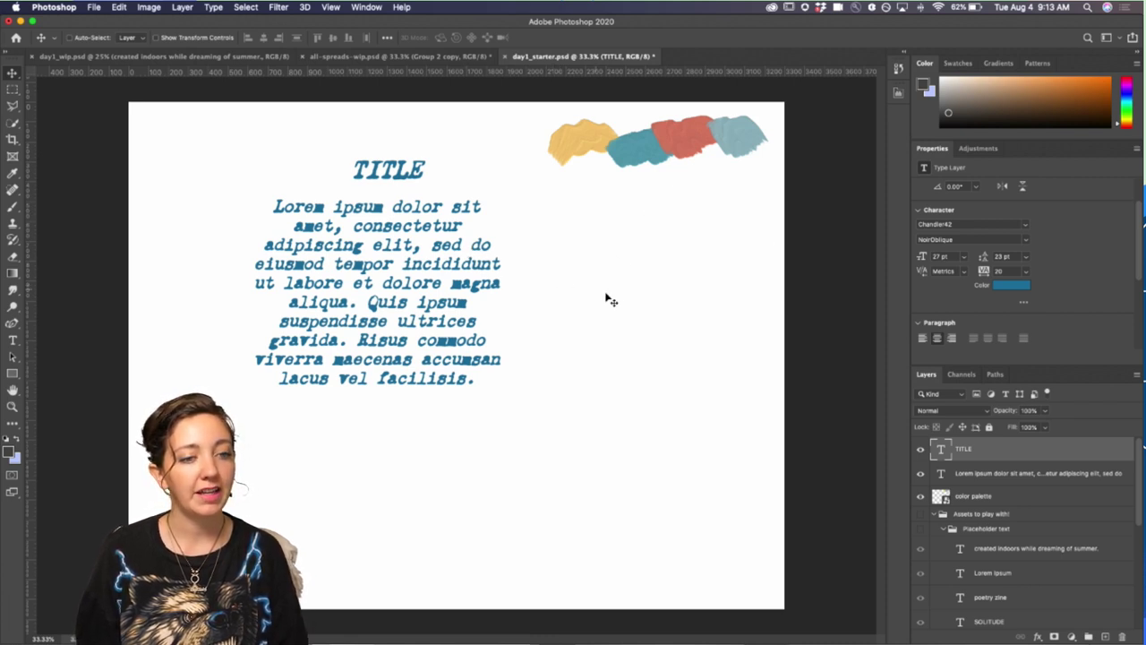
# - Zoom in and place the text cursor in the Lorem ipsum paragraph
pyautogui.press('t')
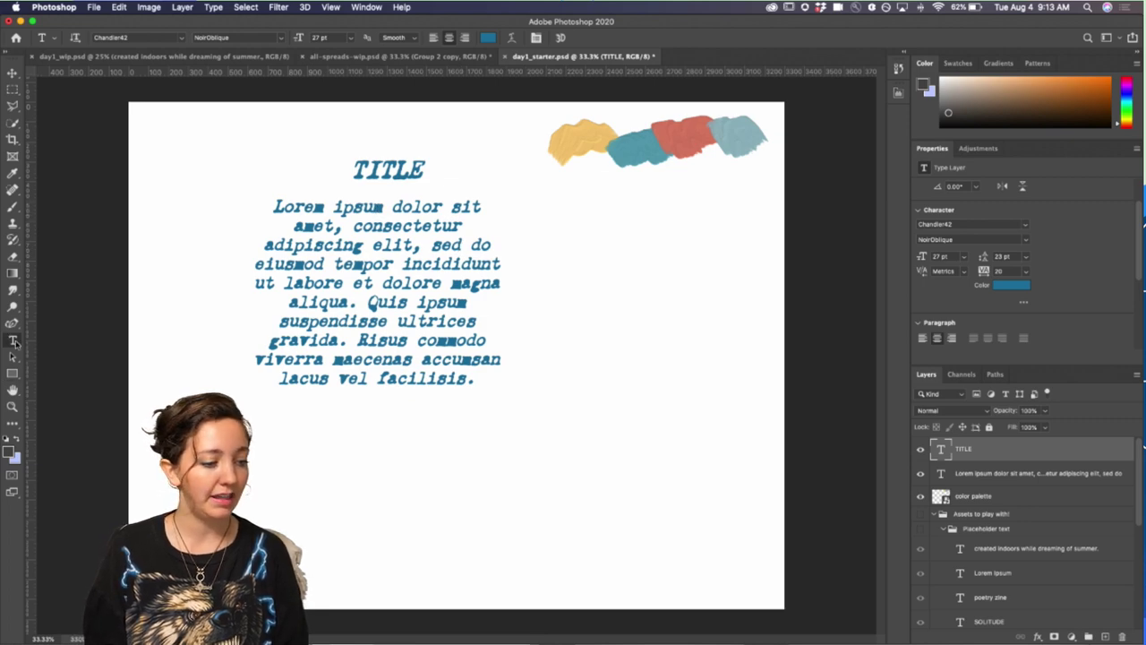
pyautogui.press('super+equal')
pyautogui.press('super+equal')
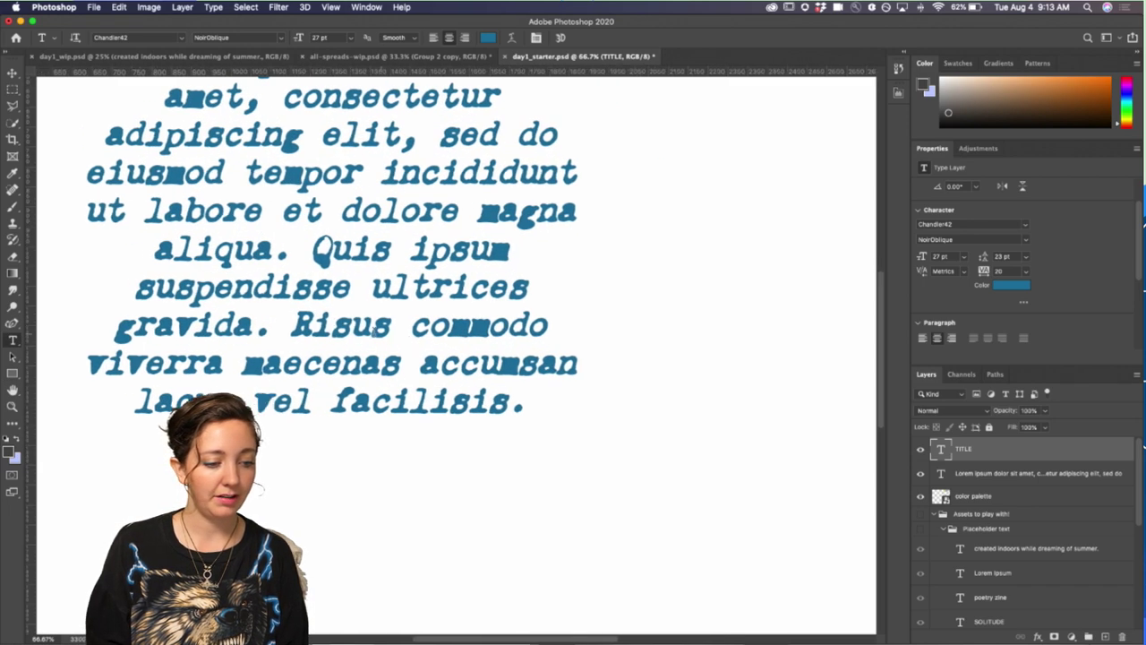
pyautogui.scroll(3, 448, 358)
pyautogui.hscroll(-4, 448, 358)
pyautogui.click(340, 195)
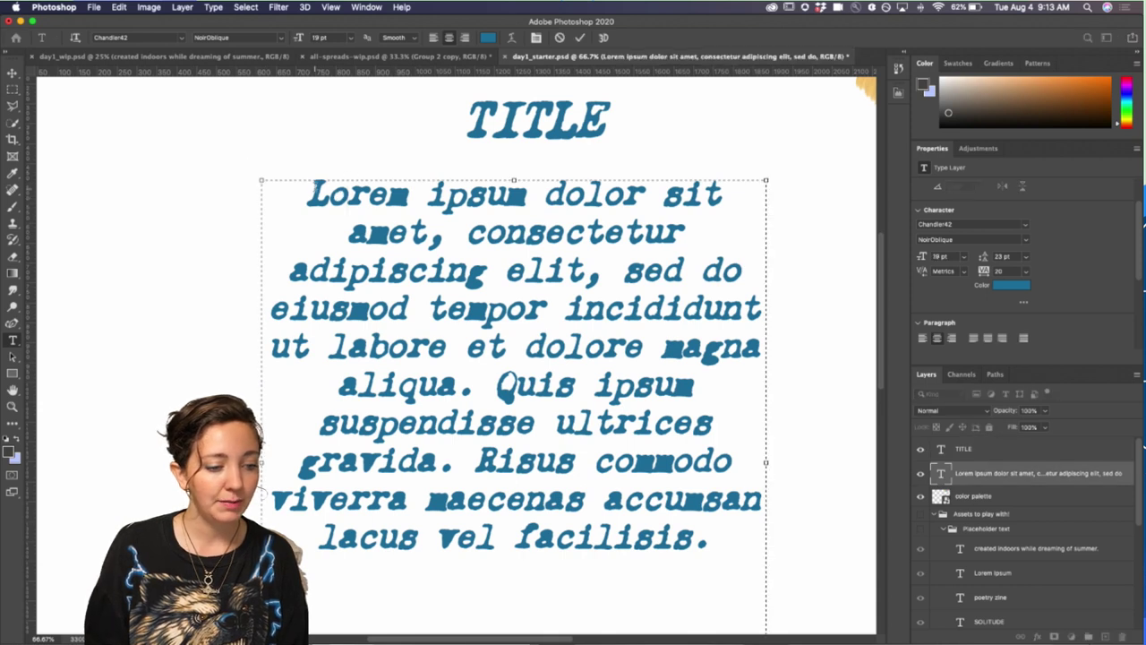
# - Reset the kerning between 'Lo' and 'rem' to 0
pyautogui.hotkey('alt', 'Right')
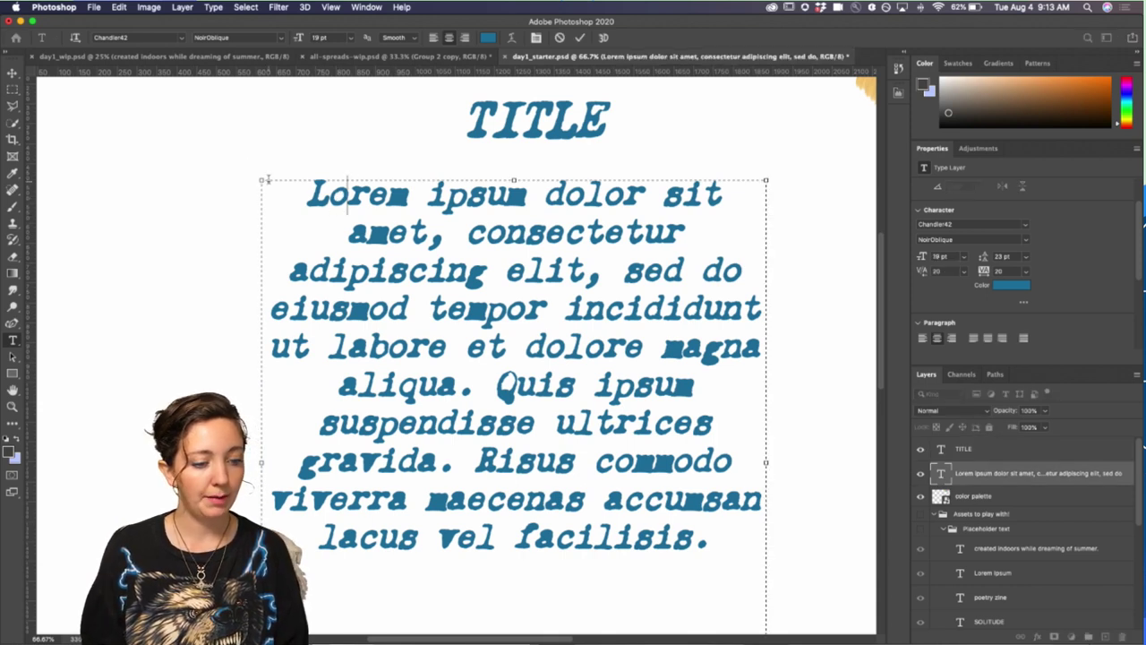
pyautogui.hotkey('alt', 'Left')
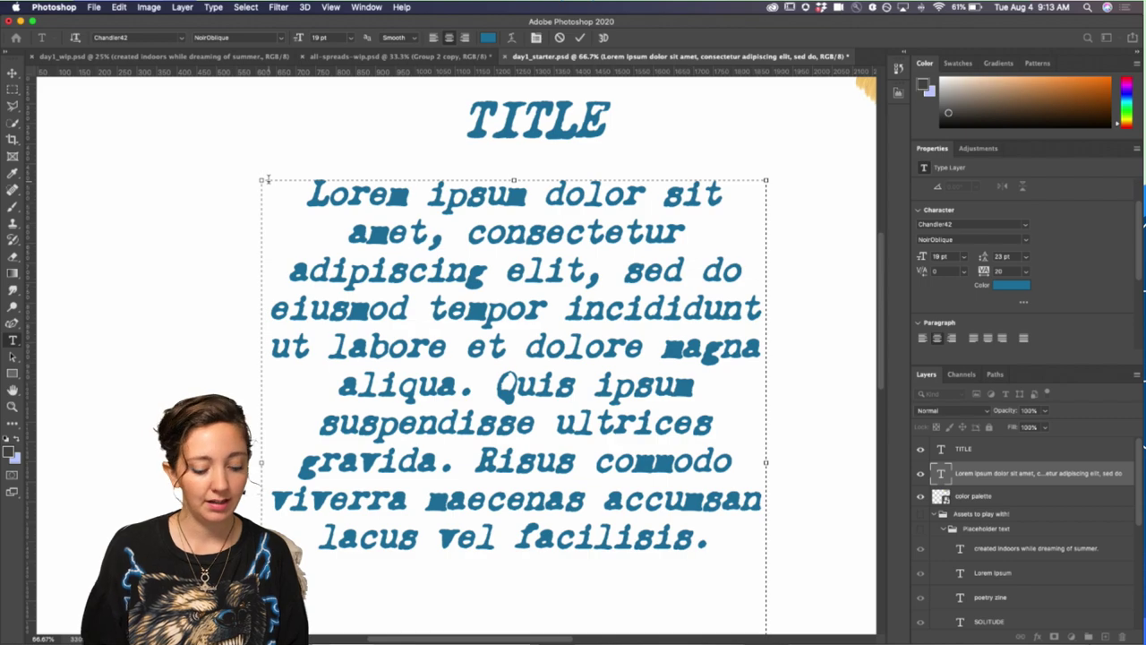
pyautogui.press('super+equal')
pyautogui.press('super+equal')
pyautogui.scroll(5, 268, 180)
pyautogui.hscroll(-4, 268, 180)
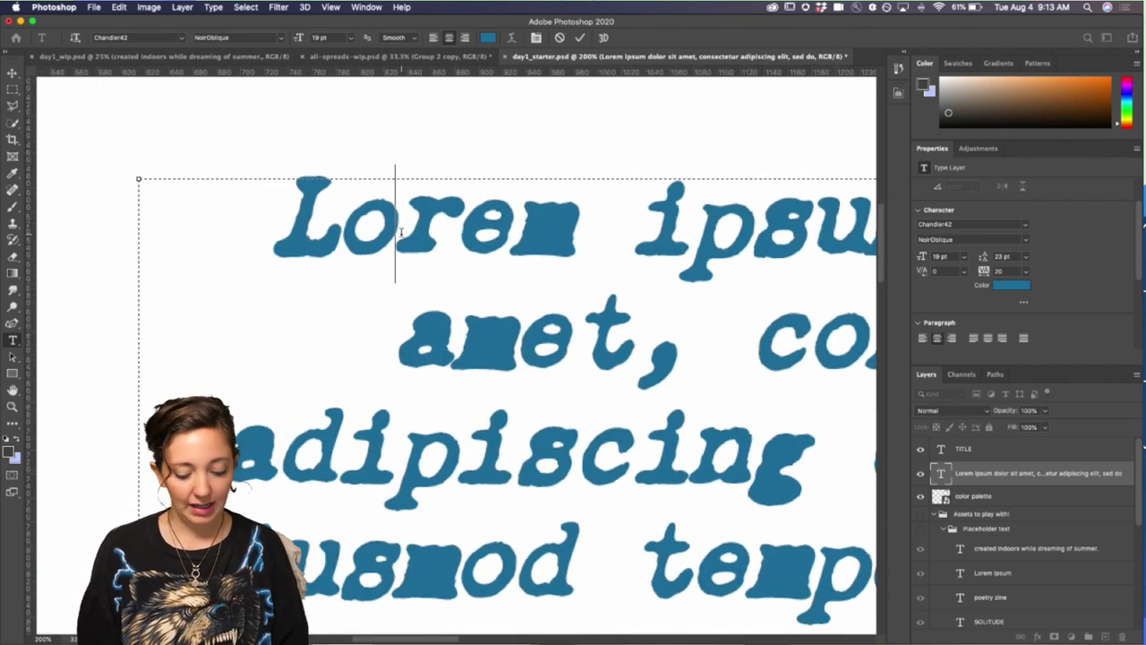
pyautogui.hotkey('alt', 'Right')
pyautogui.hotkey('alt', 'Right')
pyautogui.hotkey('alt', 'Right')
pyautogui.hotkey('alt', 'Right')
pyautogui.hotkey('alt', 'Right')
pyautogui.hotkey('alt', 'Right')
pyautogui.hotkey('alt', 'Right')
pyautogui.hotkey('alt', 'Right')
pyautogui.hotkey('alt', 'Right')
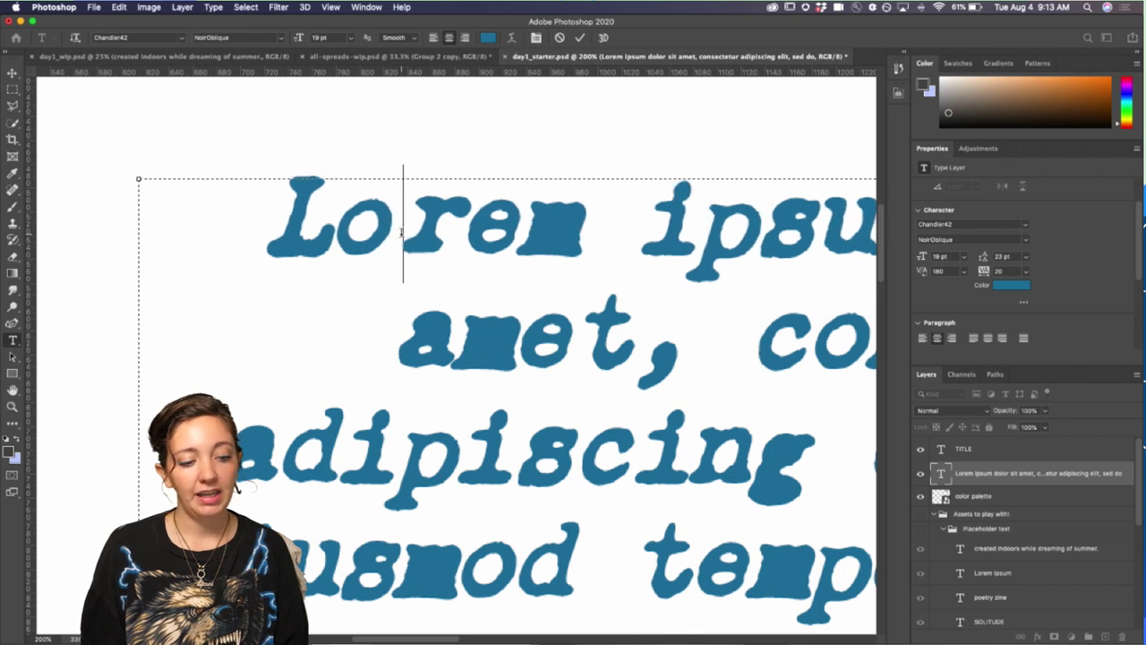
pyautogui.hotkey('alt', 'Right')
pyautogui.hotkey('alt', 'Right')
pyautogui.hotkey('alt', 'Right')
pyautogui.hotkey('alt', 'Right')
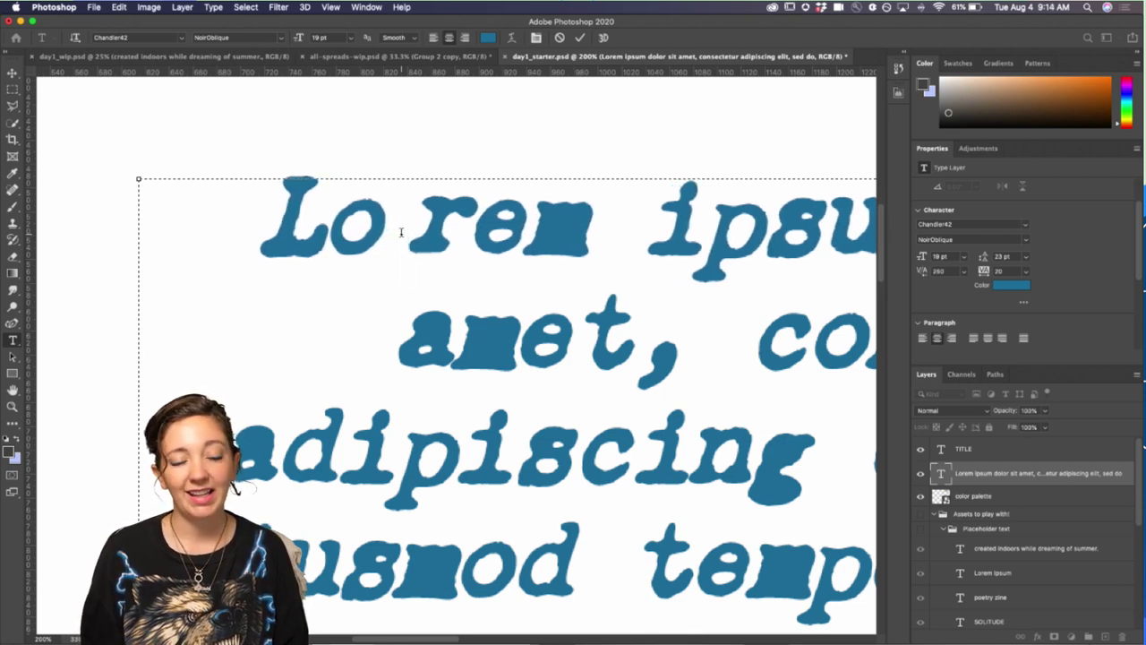
pyautogui.hotkey('alt', 'Left')
pyautogui.hotkey('alt', 'Left')
pyautogui.hotkey('alt', 'Left')
pyautogui.hotkey('alt', 'Left')
pyautogui.hotkey('alt', 'Left')
pyautogui.hotkey('alt', 'Left')
pyautogui.hotkey('alt', 'Left')
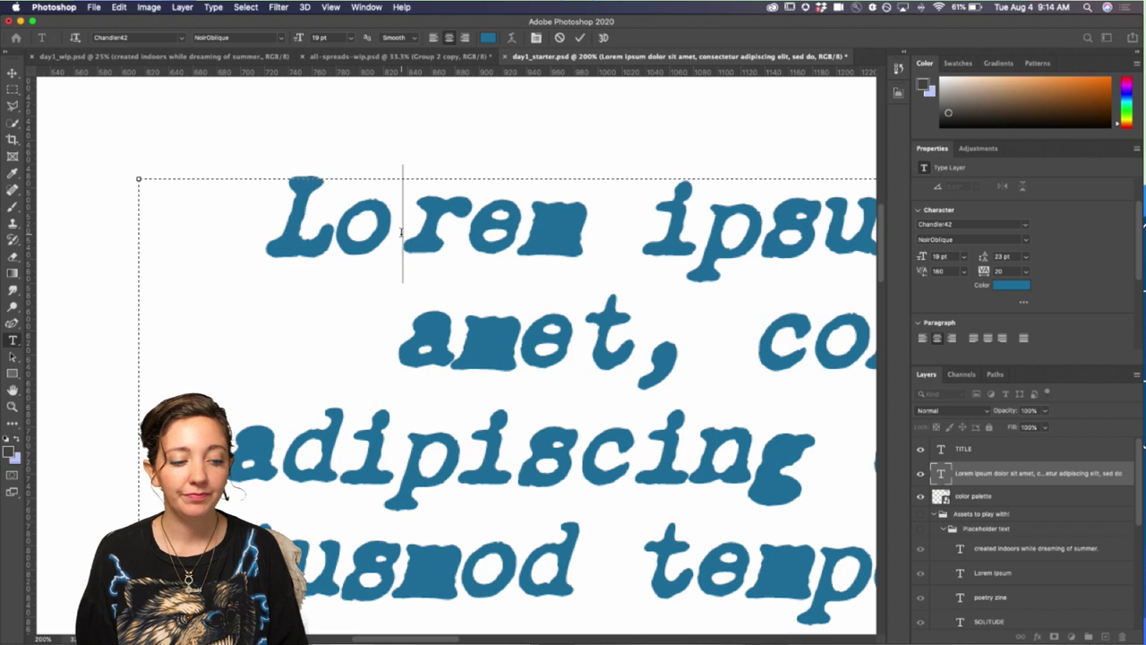
pyautogui.hotkey('alt', 'Left')
pyautogui.hotkey('alt', 'Left')
pyautogui.hotkey('alt', 'Left')
pyautogui.hotkey('alt', 'Left')
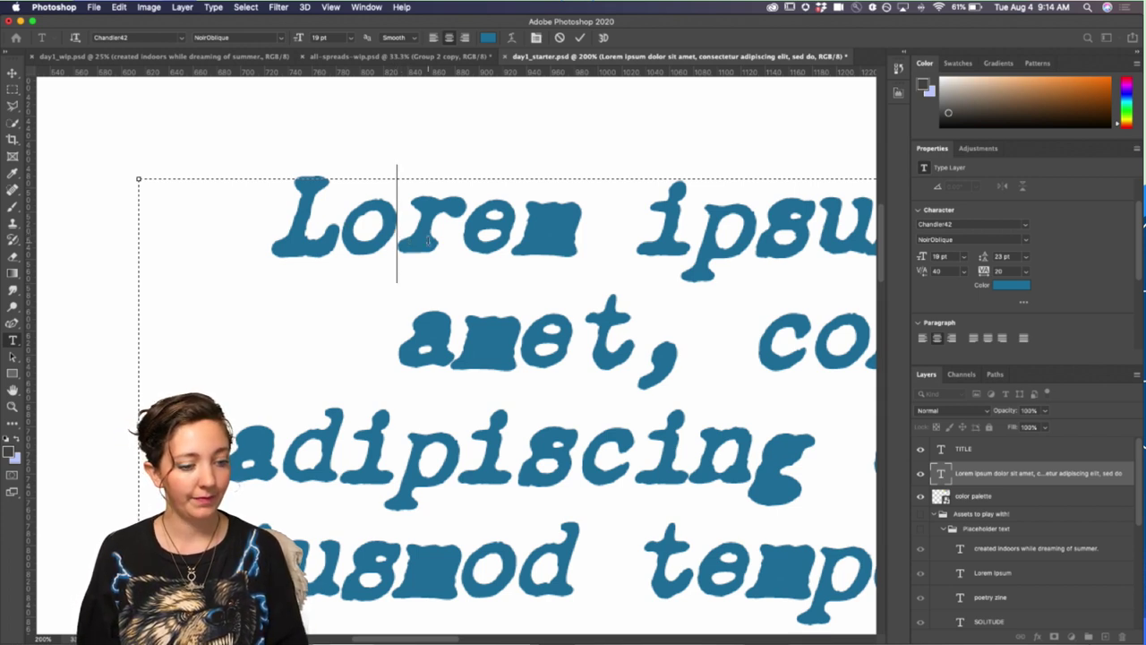
pyautogui.hotkey('alt', 'Left')
pyautogui.hotkey('alt', 'Left')
pyautogui.hotkey('alt', 'Left')
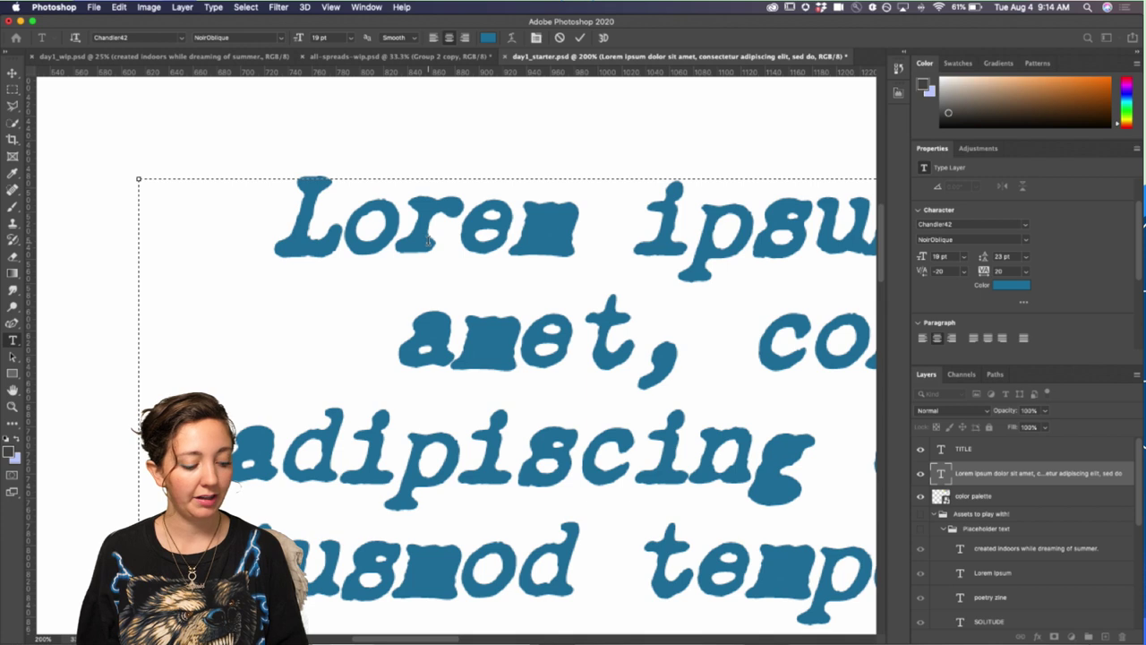
pyautogui.hotkey('alt', 'Right')
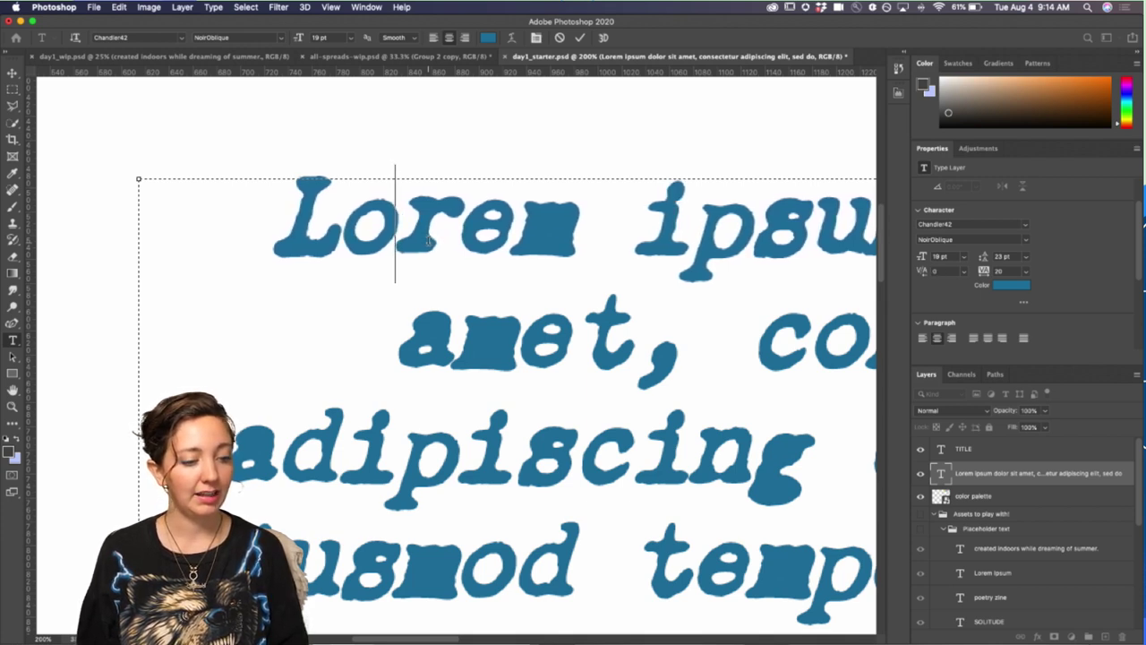
# - Keep the paragraph leading at 23 pt and zoom out to the whole text block
pyautogui.hotkey('alt', 'Up')
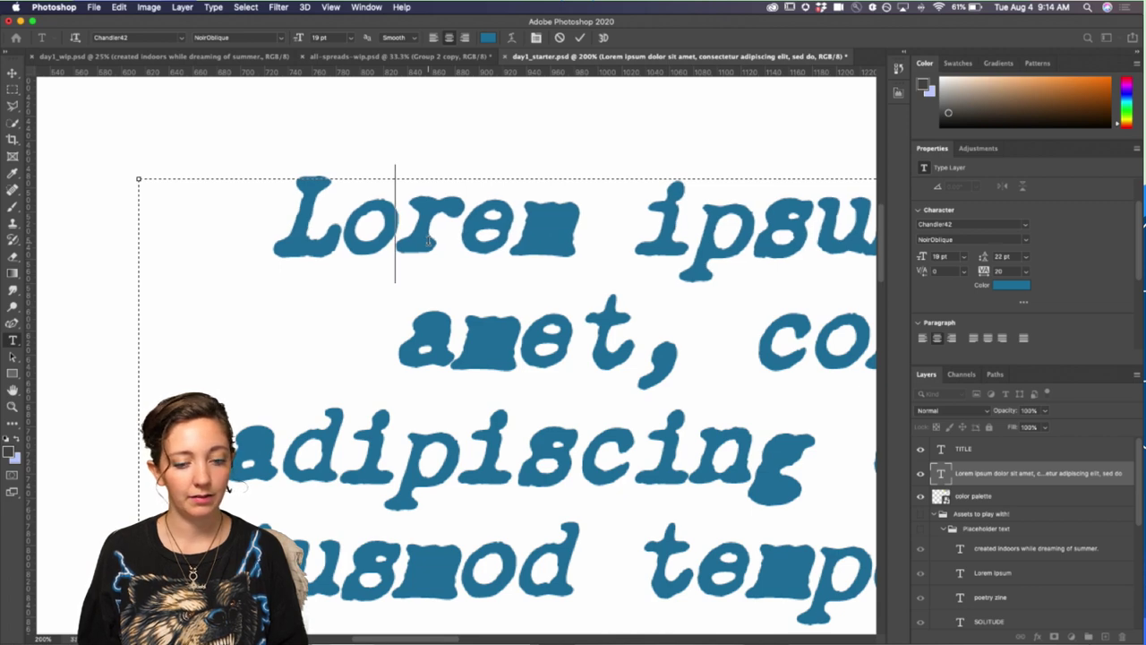
pyautogui.hotkey('alt', 'Down')
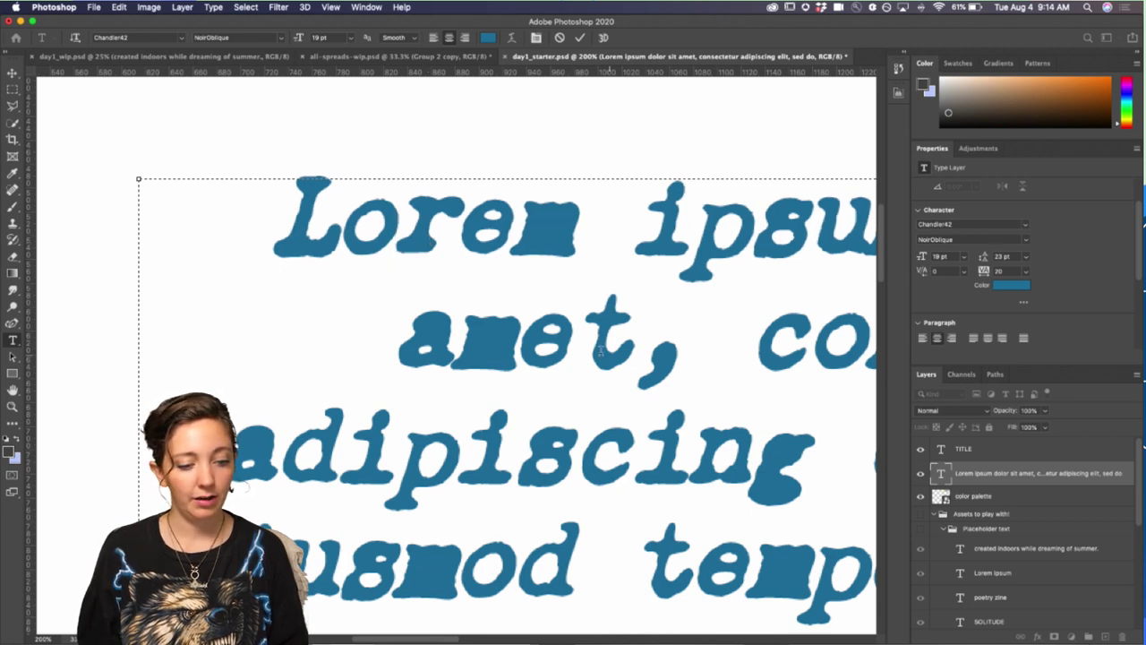
pyautogui.press('super+minus')
pyautogui.press('super+minus')
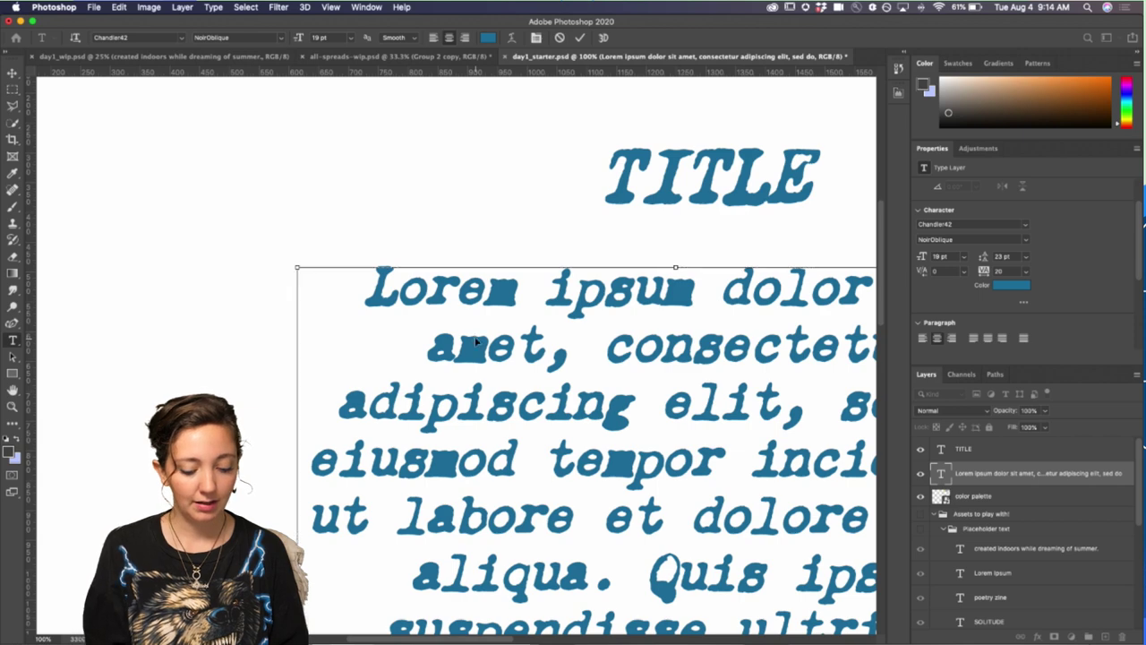
# - Select the paragraph's first two lines and set their leading to 23 pt
pyautogui.moveTo(773, 349); pyautogui.dragTo(398, 310)
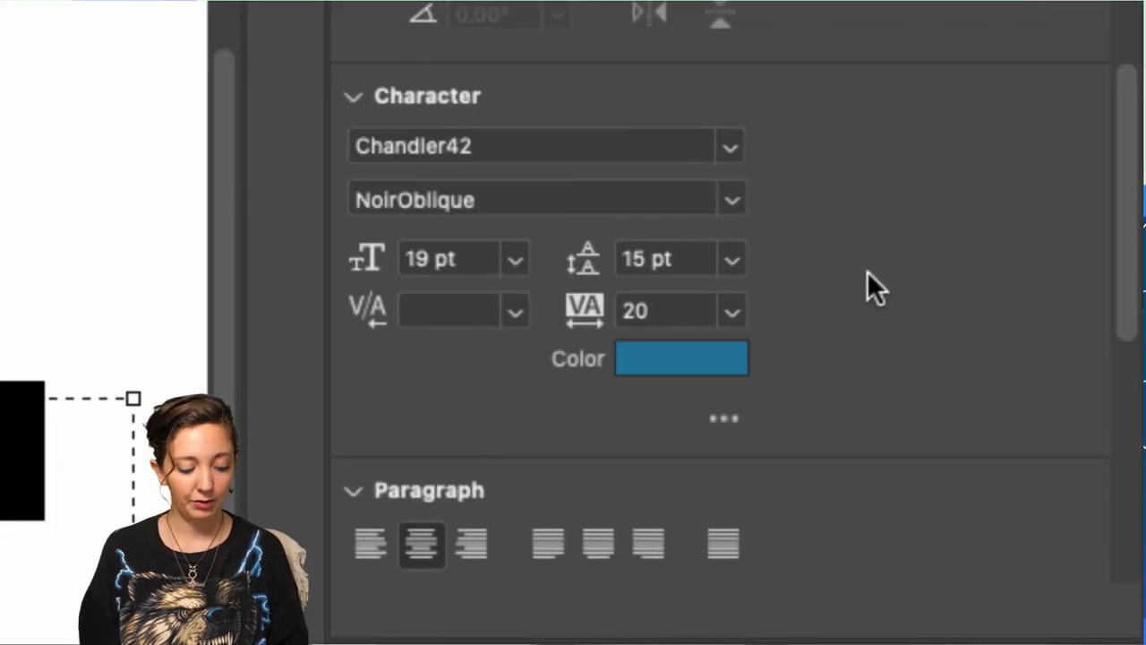
pyautogui.press('Down')
pyautogui.press('Down')
pyautogui.press('Down')
pyautogui.press('Down')
pyautogui.press('Down')
pyautogui.press('Down')
pyautogui.press('Down')
pyautogui.press('Down')
pyautogui.press('Down')
pyautogui.press('Down')
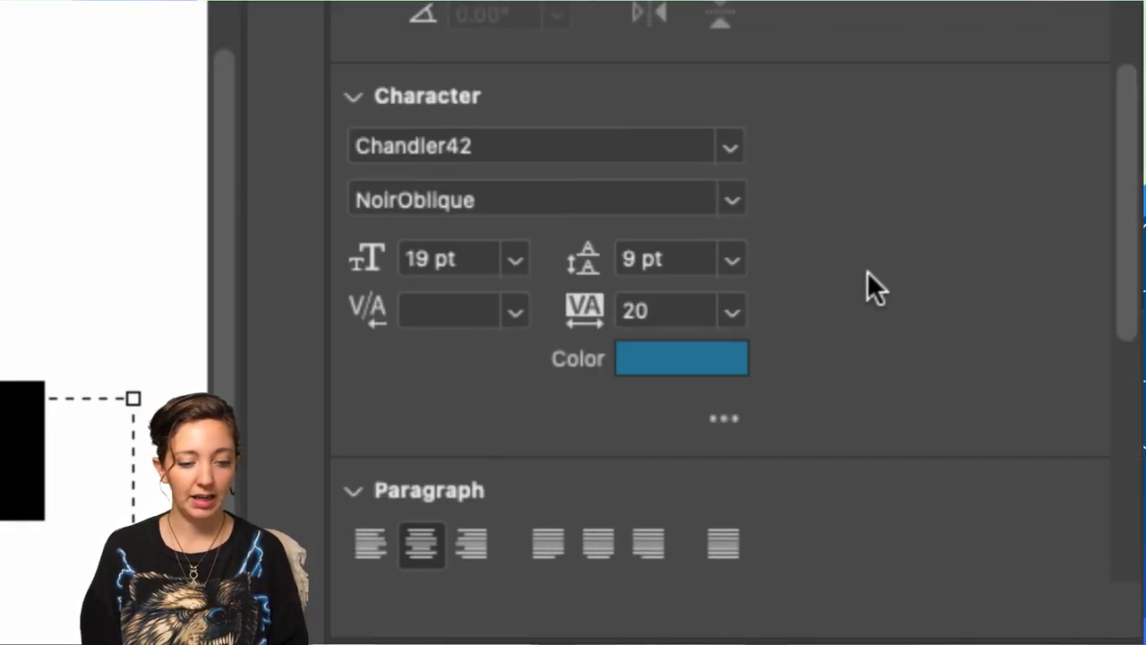
pyautogui.press('Down')
pyautogui.press('Down')
pyautogui.press('Down')
pyautogui.press('Down')
pyautogui.press('Up')
pyautogui.press('Up')
pyautogui.press('Up')
pyautogui.press('Up')
pyautogui.press('Up')
pyautogui.press('Up')
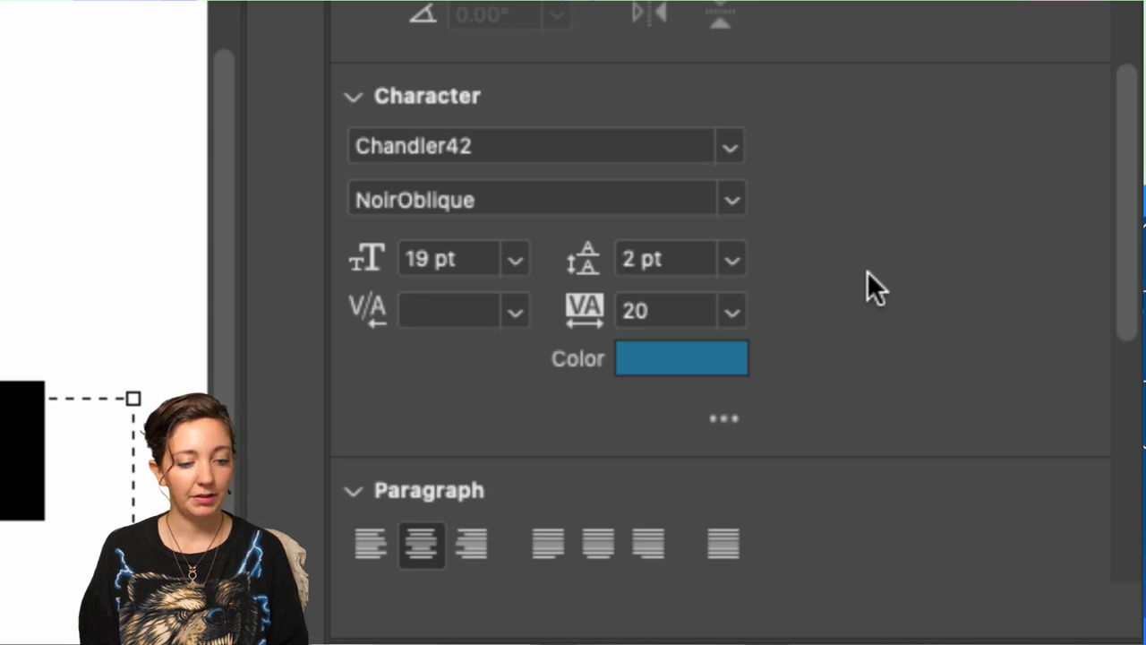
pyautogui.press('Up')
pyautogui.press('Up')
pyautogui.press('Up')
pyautogui.press('Up')
pyautogui.press('Up')
pyautogui.press('Up')
pyautogui.press('Up')
pyautogui.press('Up')
pyautogui.press('Up')
pyautogui.press('Up')
pyautogui.press('Up')
pyautogui.press('Up')
pyautogui.press('Up')
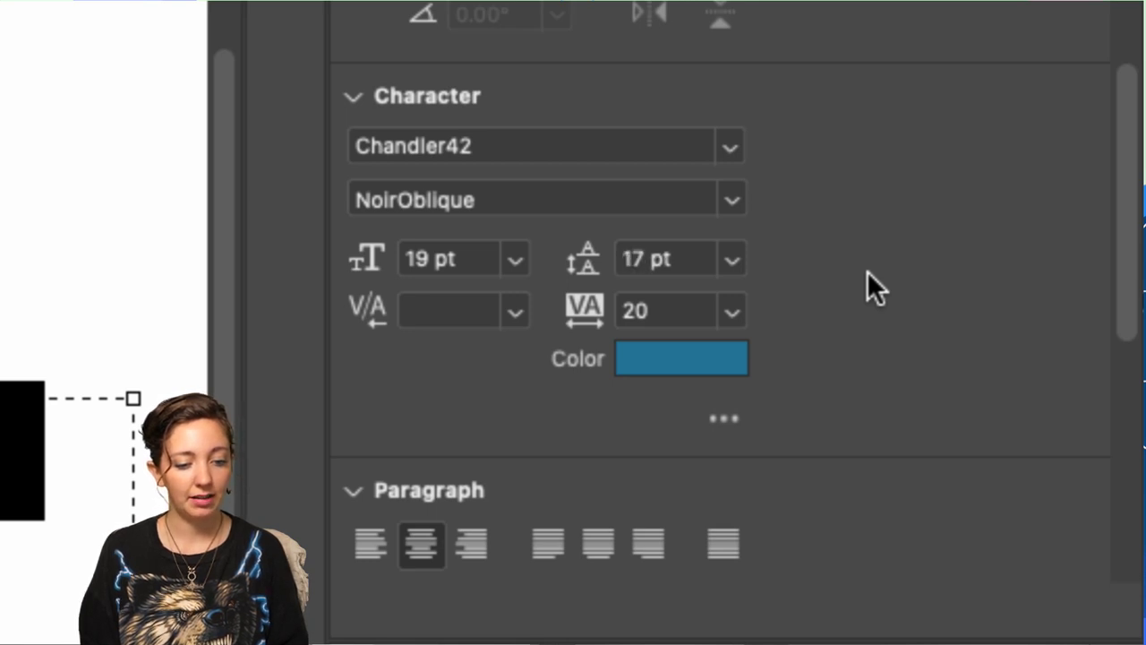
pyautogui.press('Up')
pyautogui.press('Up')
pyautogui.press('Up')
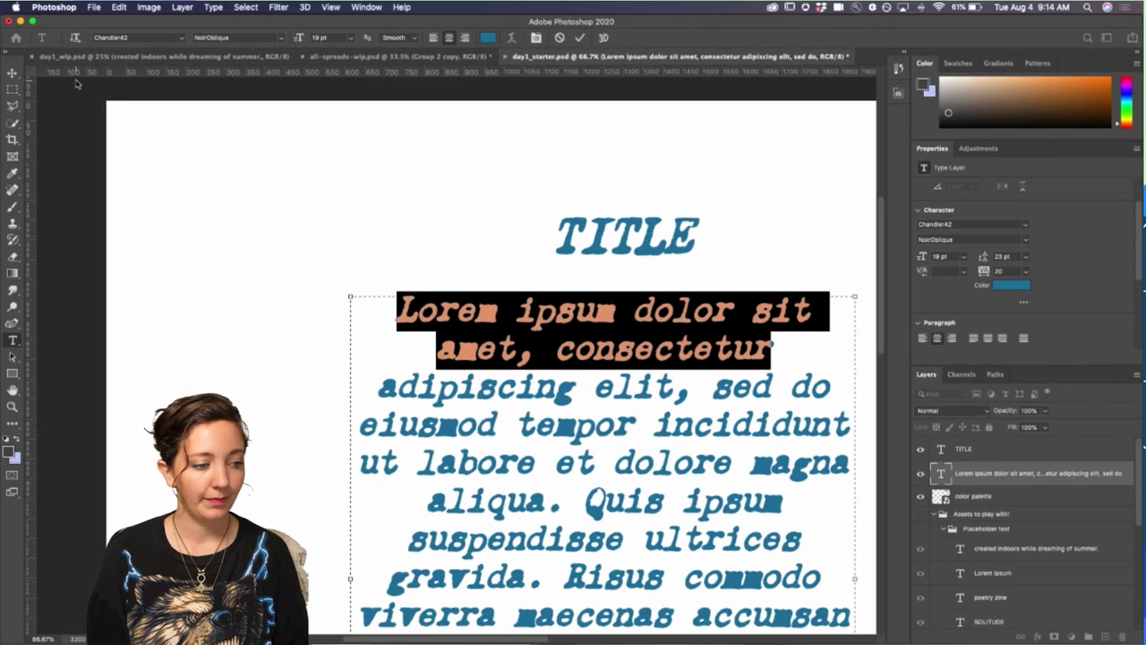
# - Delete the Lorem ipsum and TITLE layers and show the 'Assets to play with' group
pyautogui.click(13, 72)
pyautogui.press('super+minus')
pyautogui.press('super+minus')
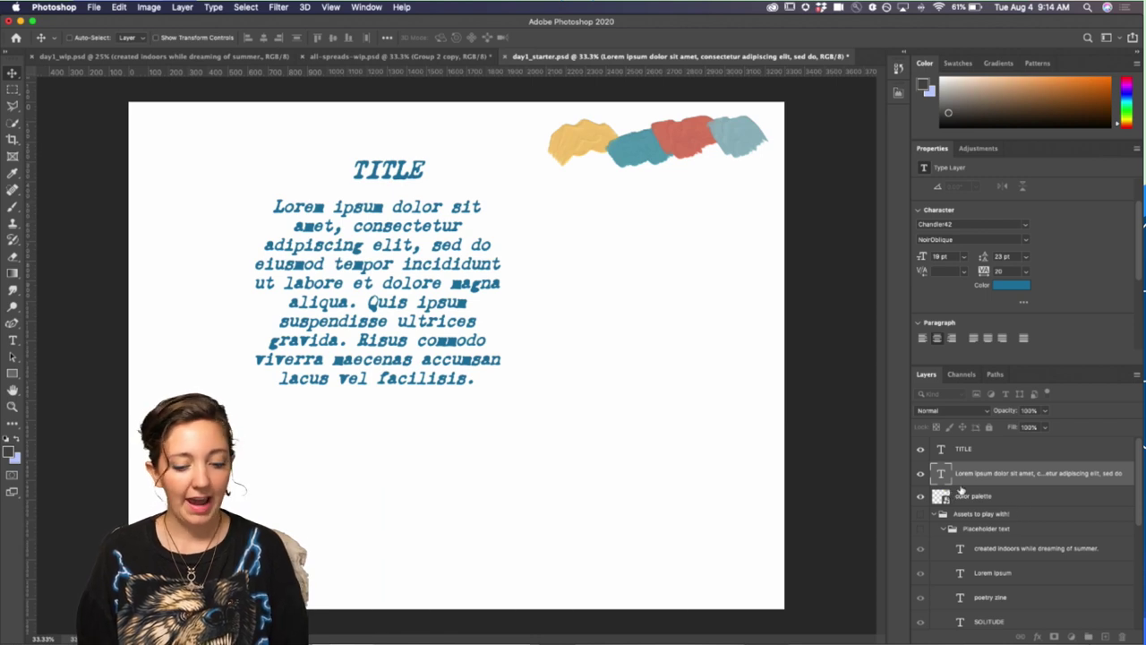
pyautogui.press('Delete')
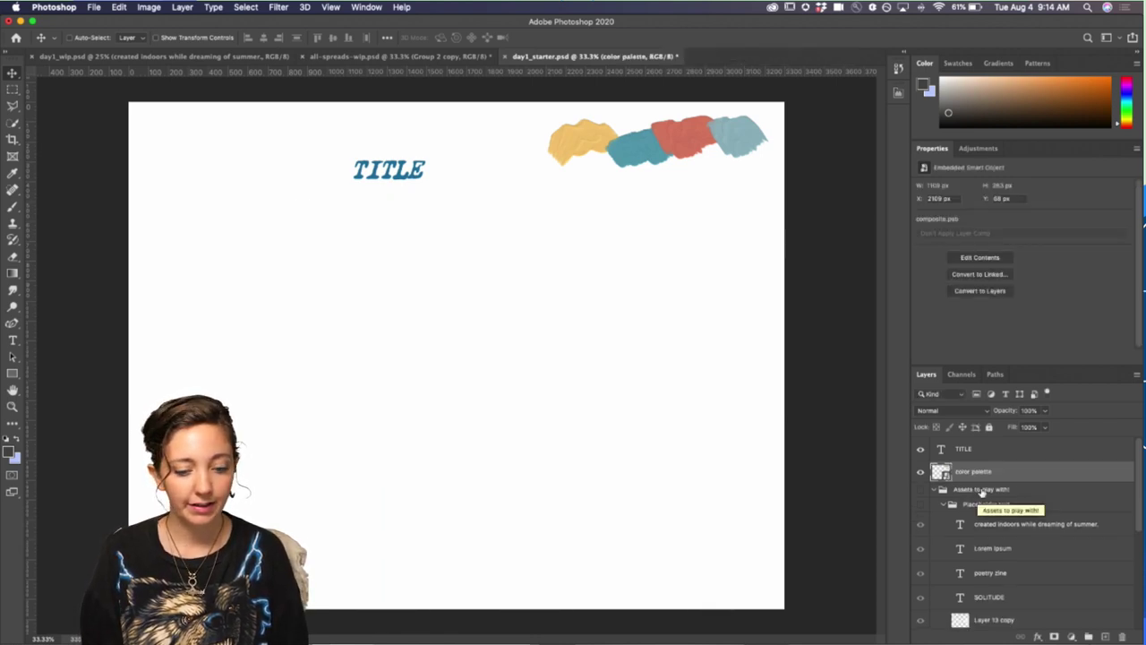
pyautogui.click(987, 450)
pyautogui.press('Delete')
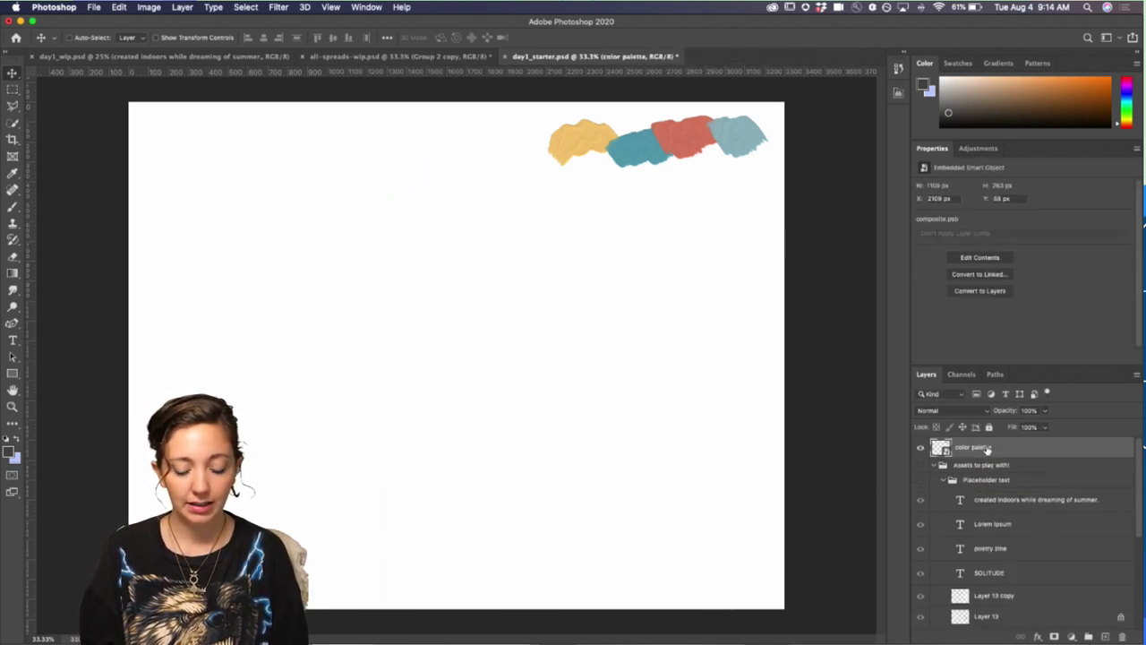
pyautogui.click(921, 481)
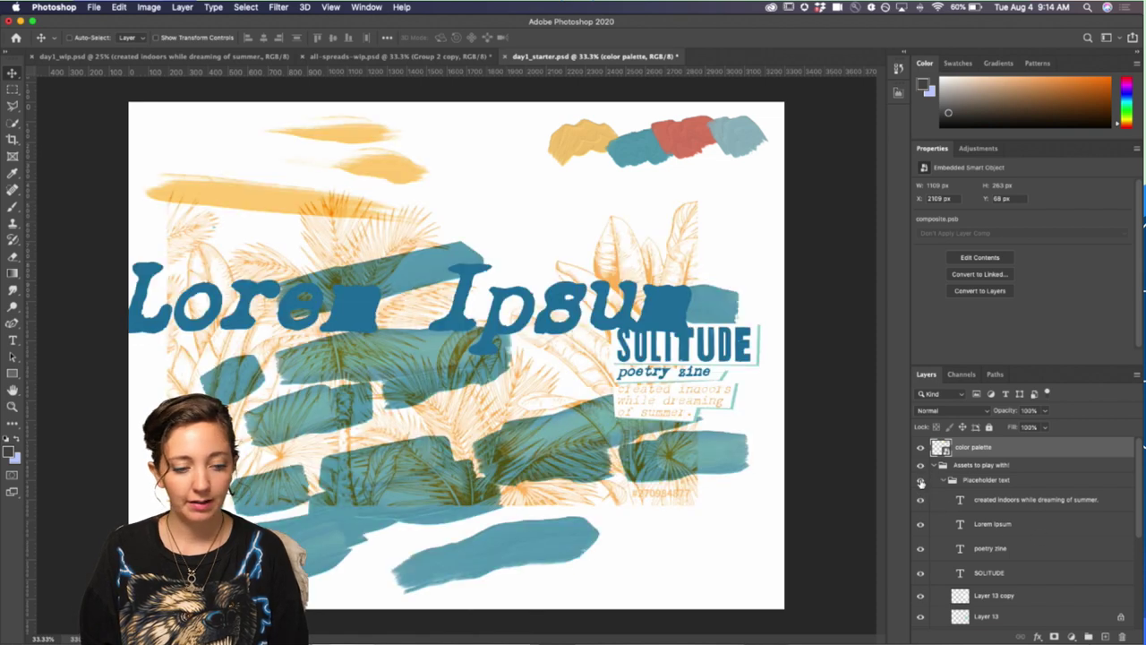
# - Delete the large Lorem Ipsum text layer from the cover art
pyautogui.click(1002, 526)
pyautogui.press('Delete')
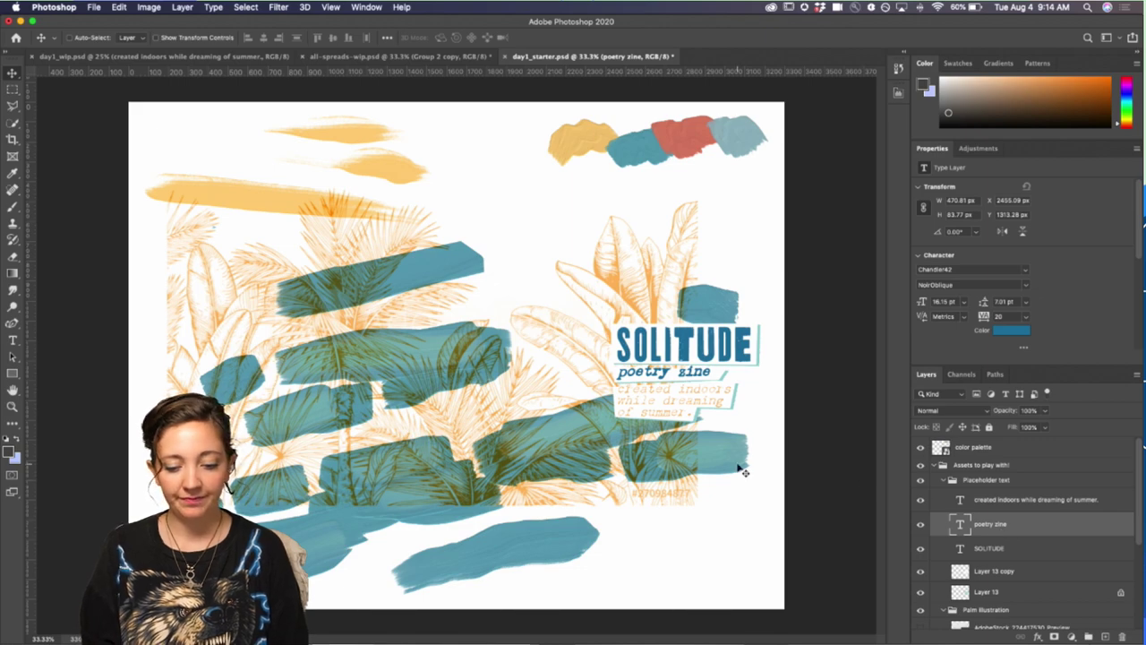
pyautogui.press('super+equal')
pyautogui.press('super+equal')
pyautogui.hscroll(6, 624, 352)
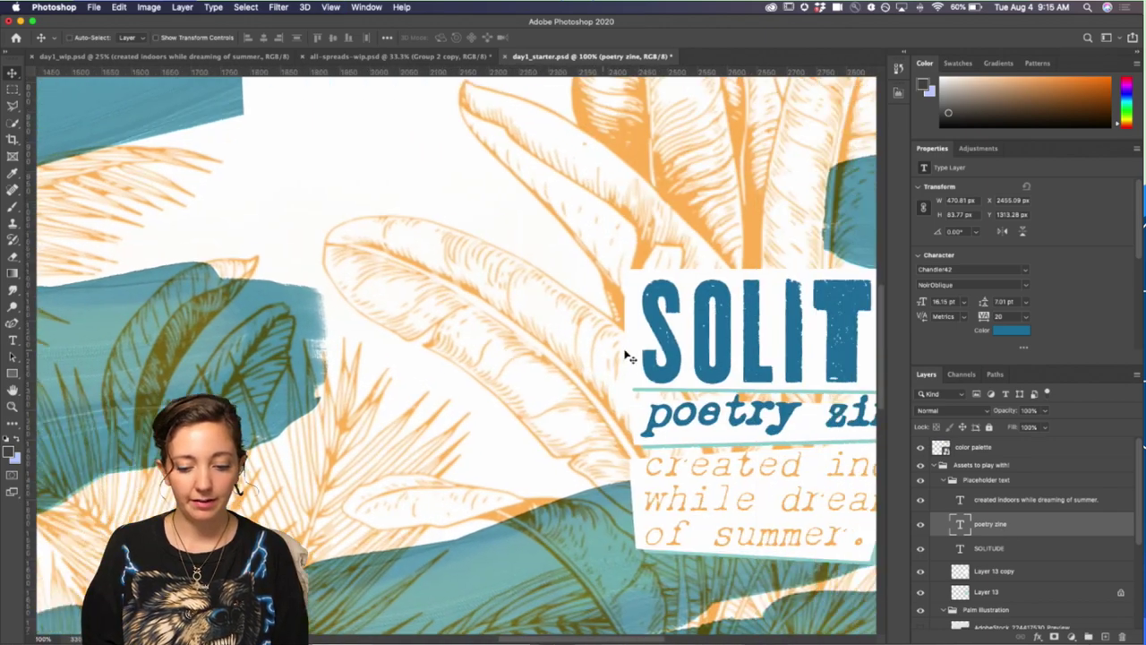
# - Toggle the SOLITUDE and poetry zine layers on and off to compare the cover
pyautogui.click(992, 547)
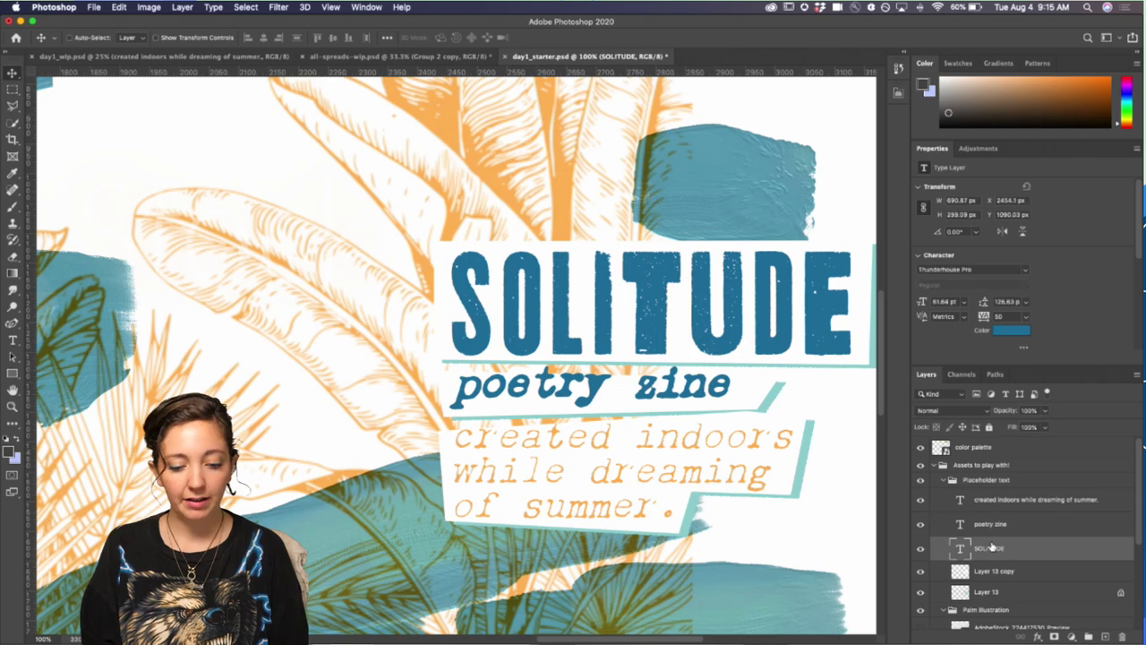
pyautogui.hscroll(3, 584, 452)
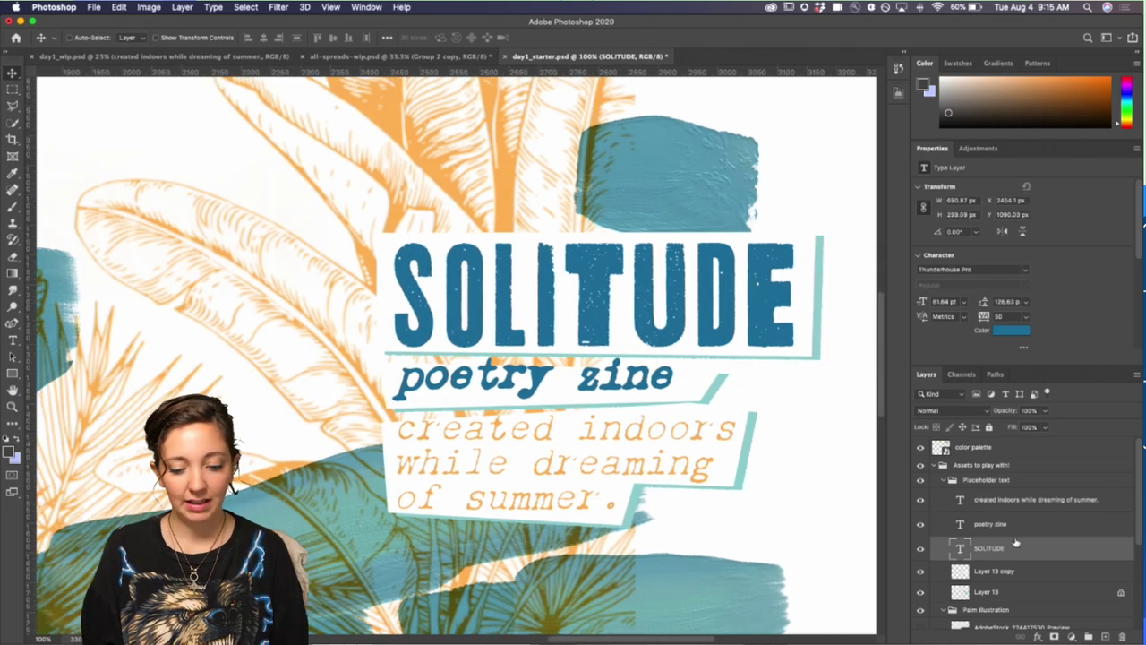
pyautogui.click(958, 525)
pyautogui.click(921, 525)
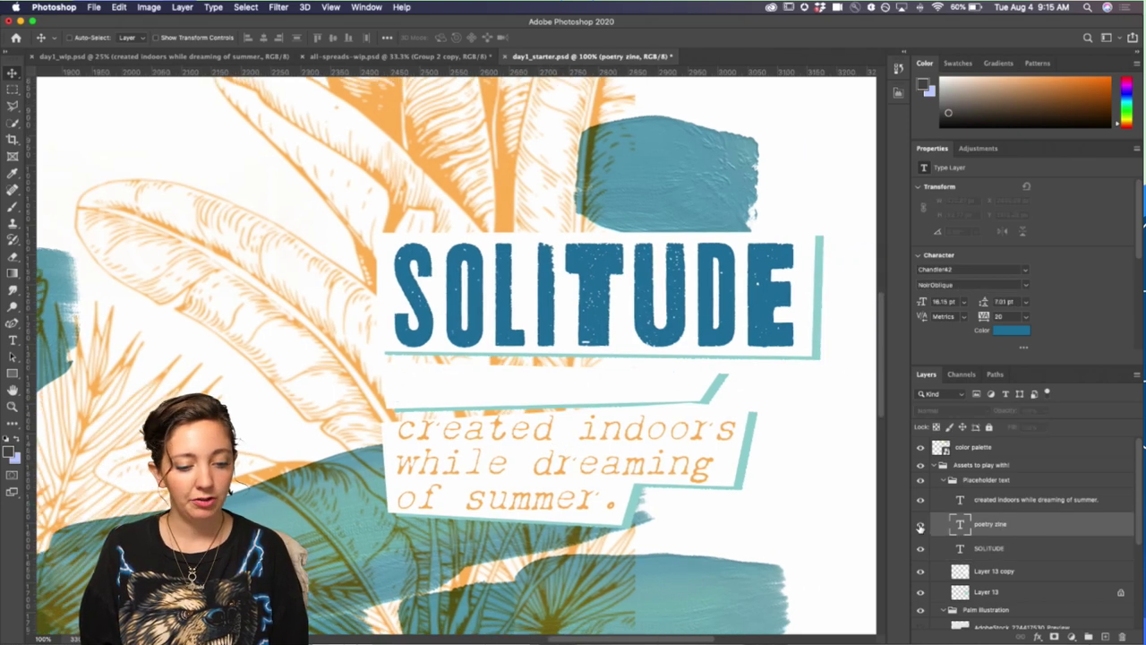
pyautogui.click(921, 525)
pyautogui.click(921, 548)
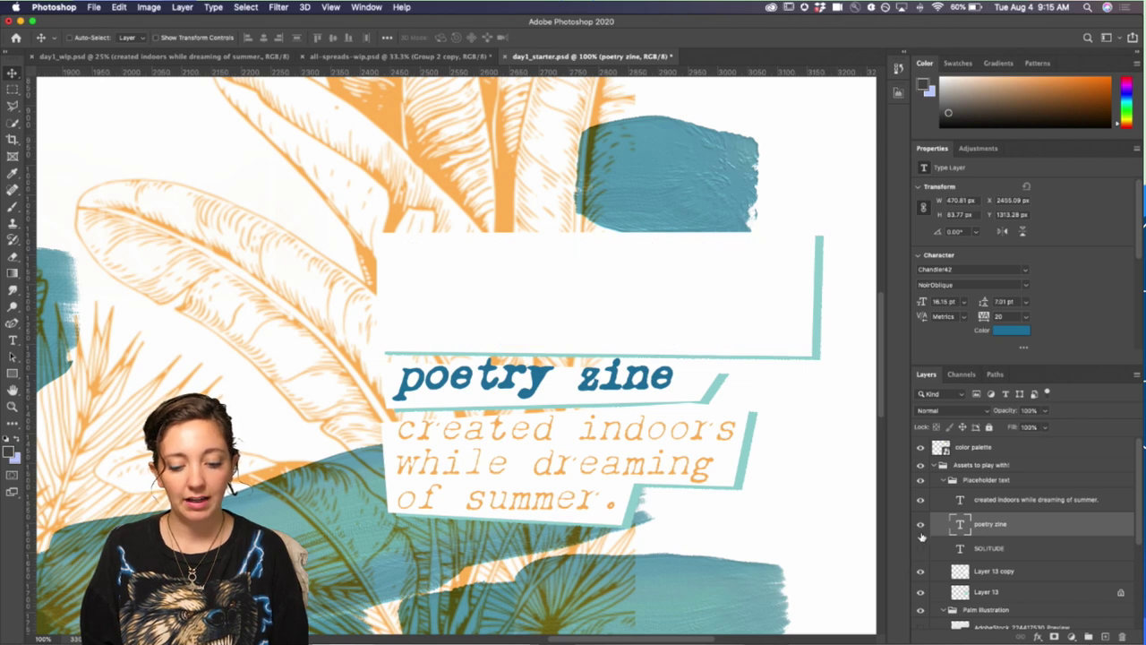
pyautogui.click(921, 547)
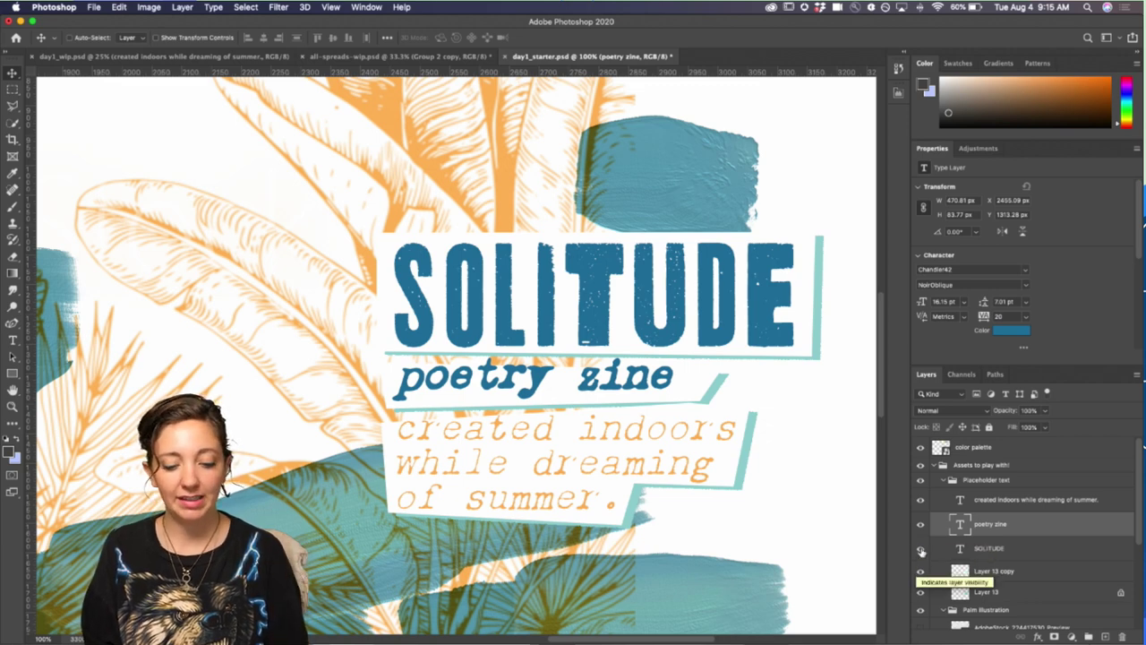
pyautogui.click(920, 547)
pyautogui.click(919, 547)
pyautogui.click(919, 526)
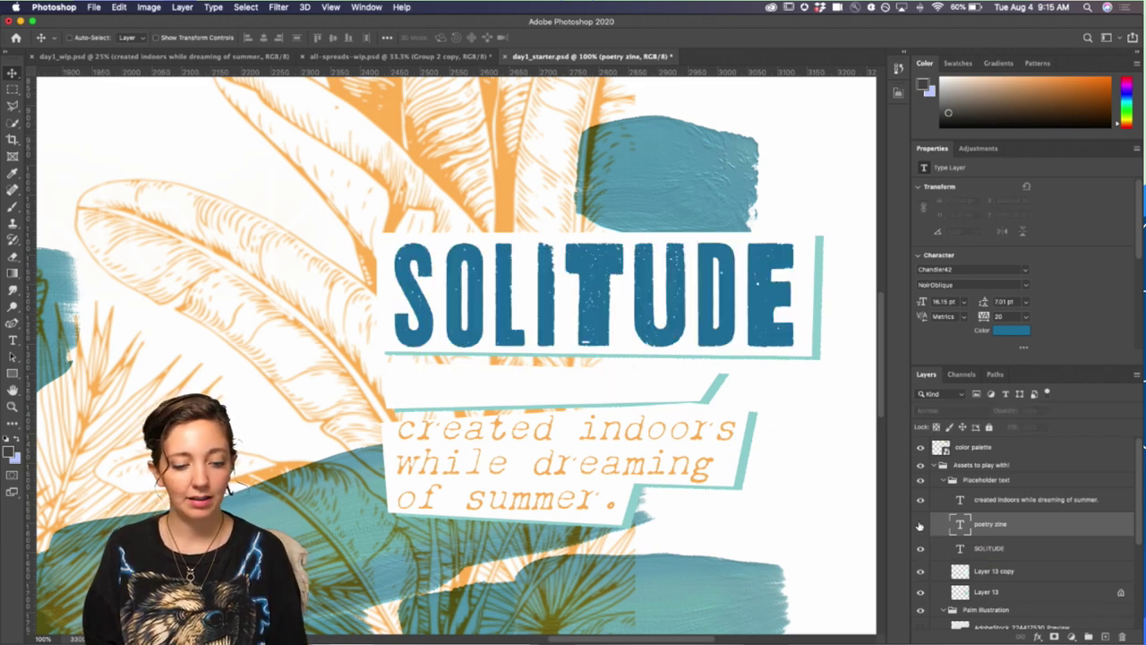
pyautogui.click(920, 525)
pyautogui.click(1001, 502)
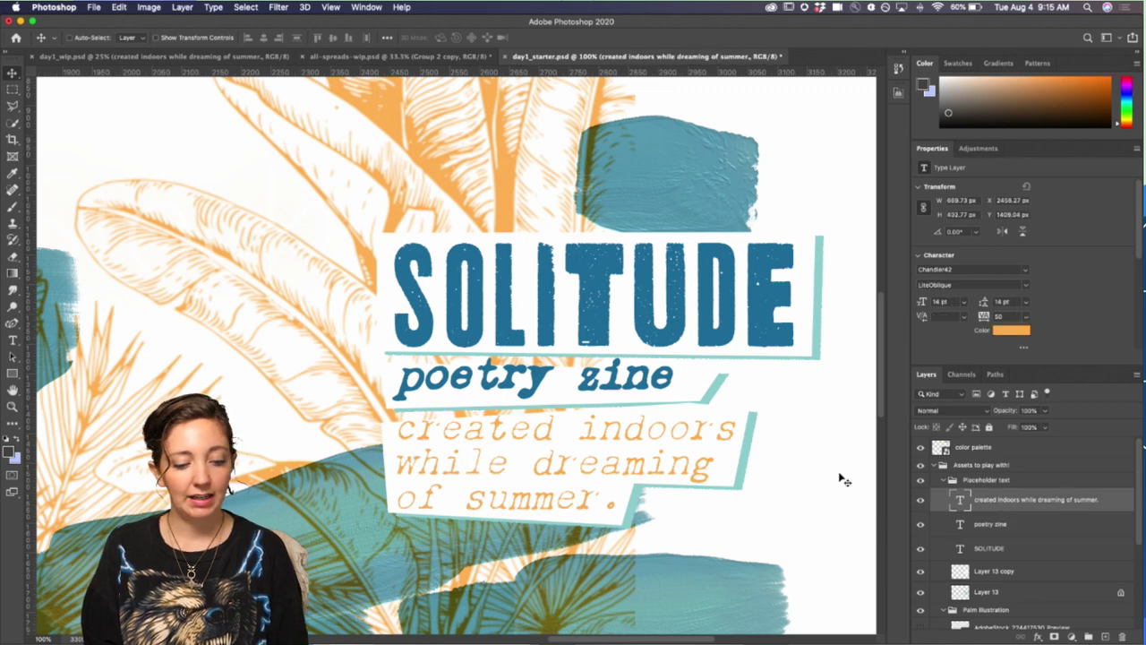
# - Narrow the 'created indoors while dreaming of summer.' tagline text box and commit it
pyautogui.click(13, 340)
pyautogui.click(451, 459)
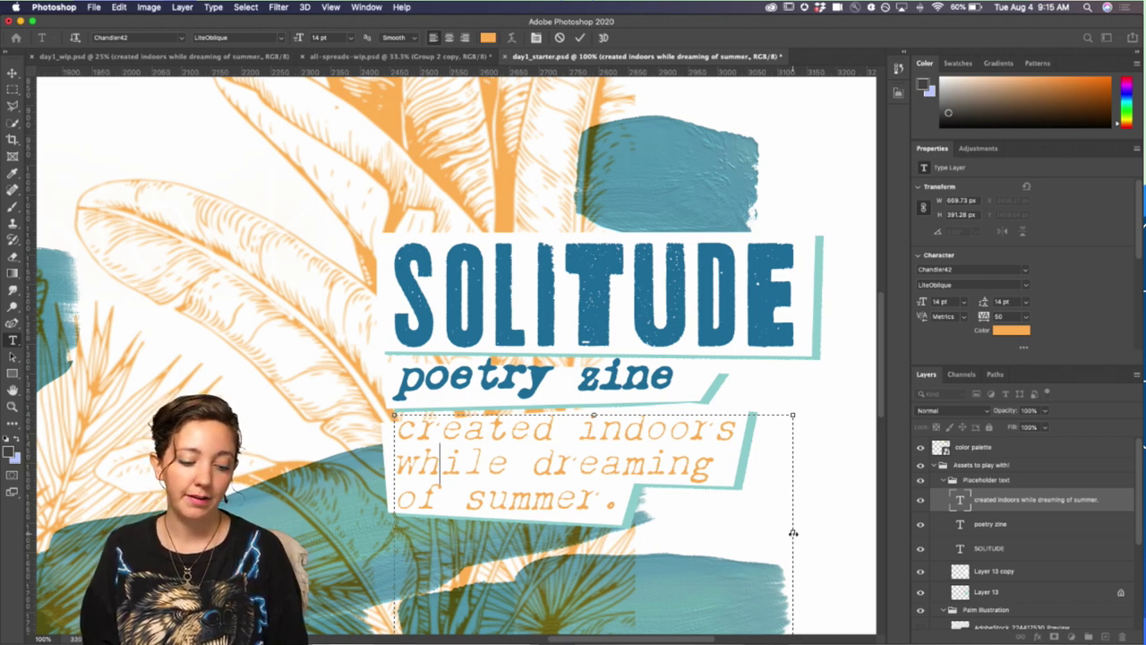
pyautogui.moveTo(796, 538)
pyautogui.mouseDown()
pyautogui.moveTo(689, 528)
pyautogui.moveTo(808, 534)
pyautogui.mouseUp()
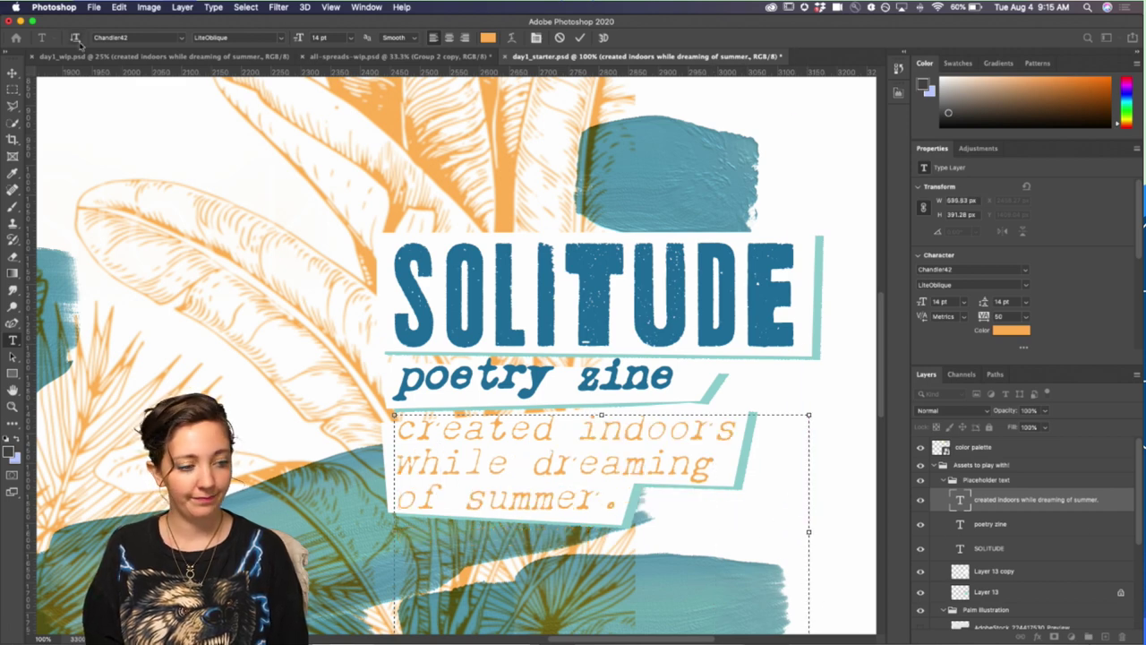
pyautogui.click(12, 73)
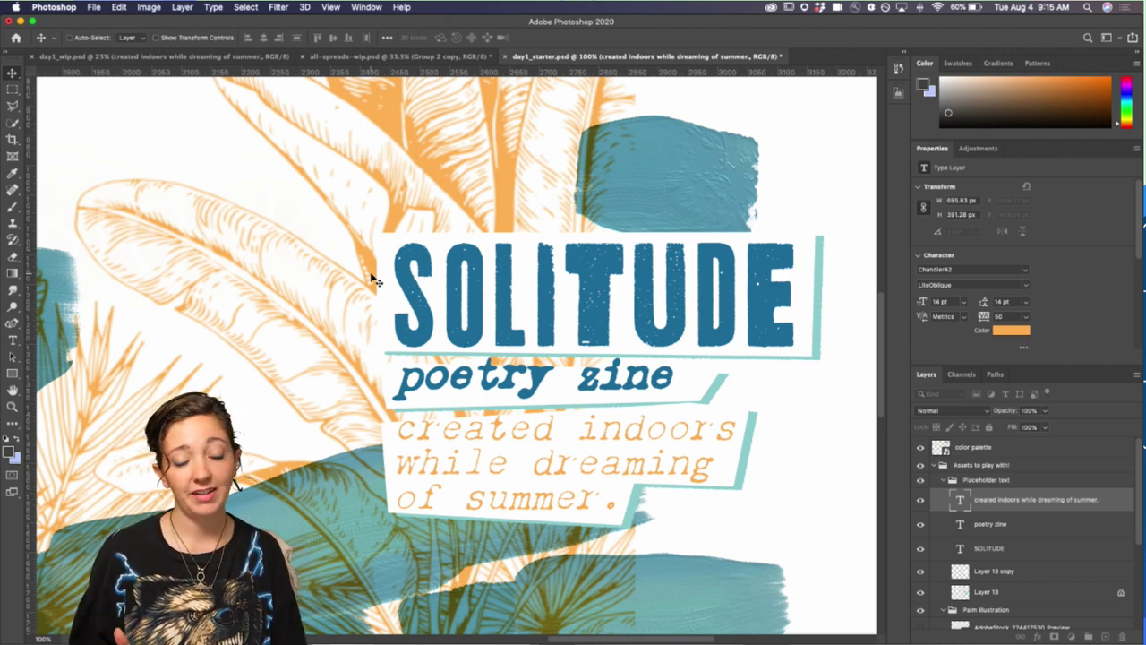
pyautogui.press('super+minus')
pyautogui.press('super+minus')
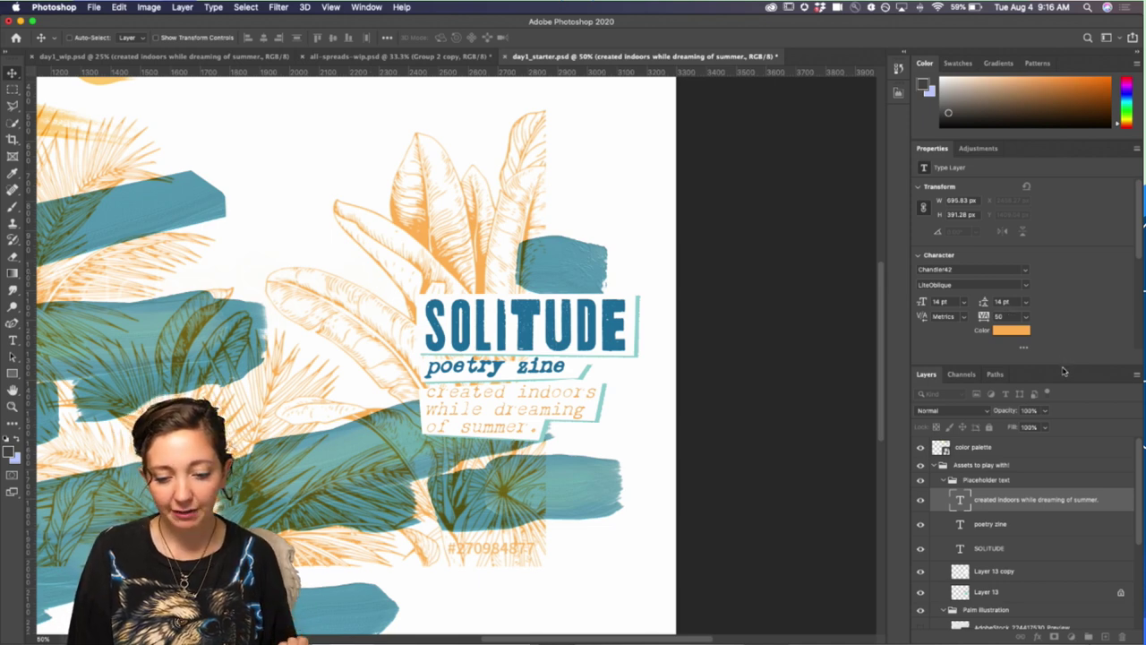
# - Reveal the Paragraph panel, zoom to 100% and scroll to the SOLITUDE title block
pyautogui.moveTo(1063, 371); pyautogui.dragTo(1050, 396)
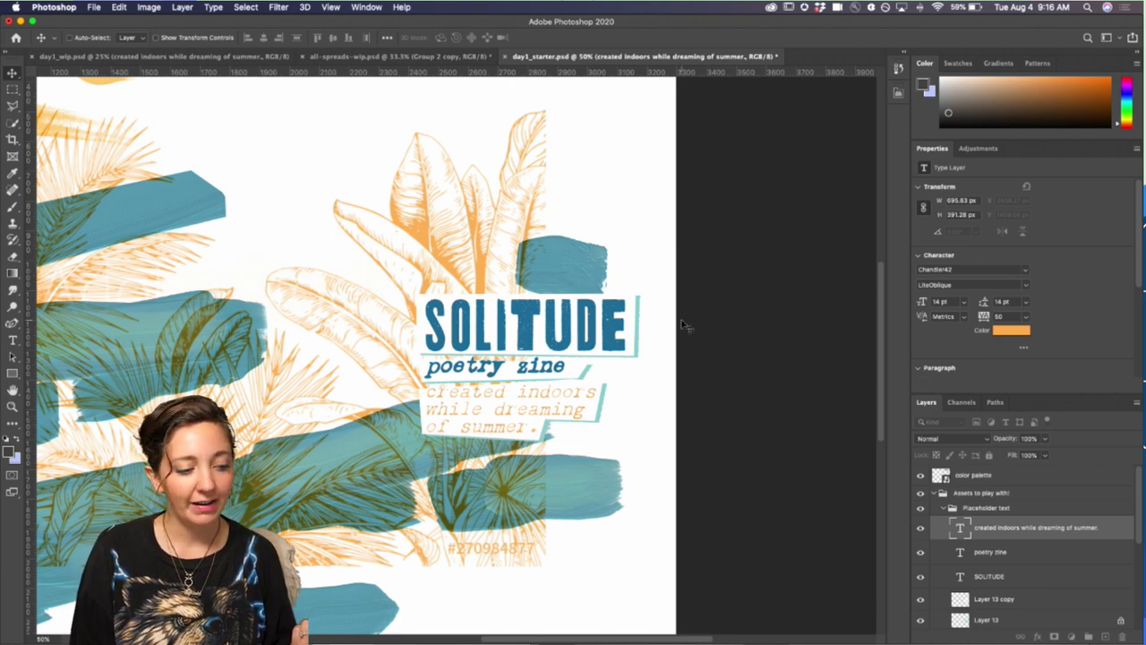
pyautogui.press('super+plus')
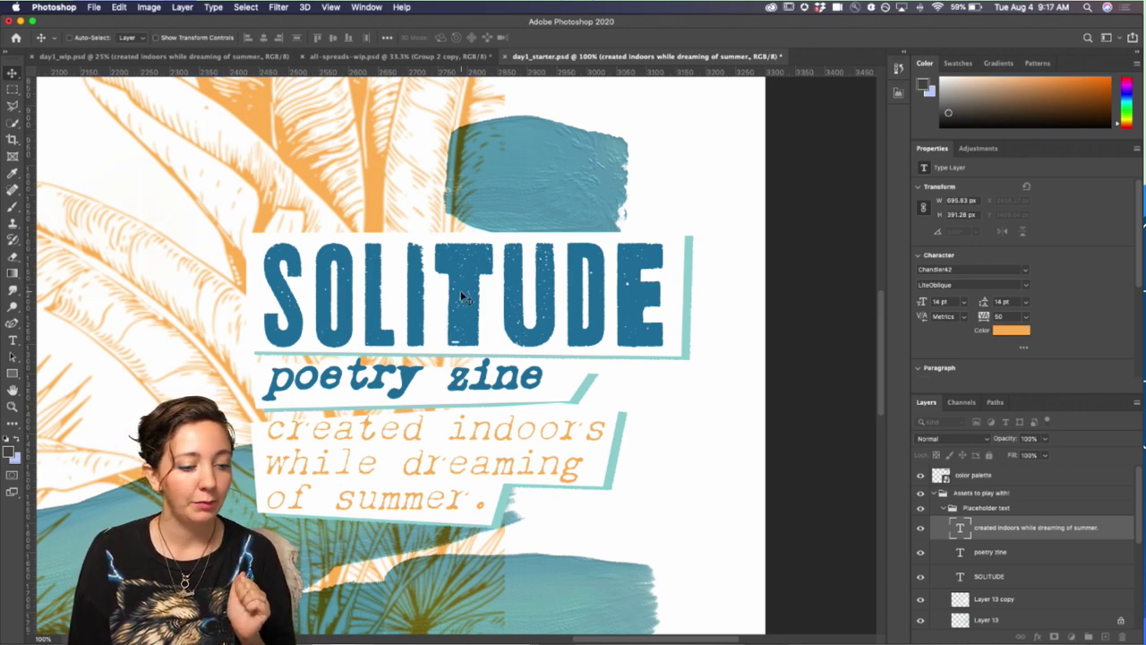
pyautogui.scroll(-1, 463, 297)
pyautogui.scroll(-2, 462, 298)
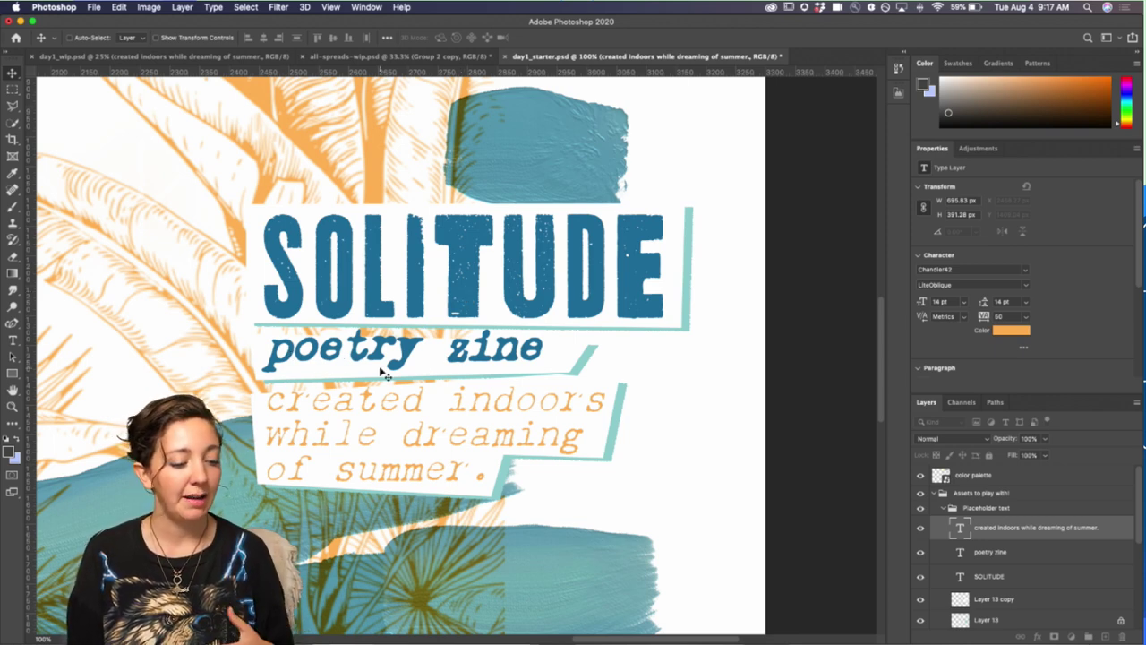
pyautogui.scroll(-3, 385, 374)
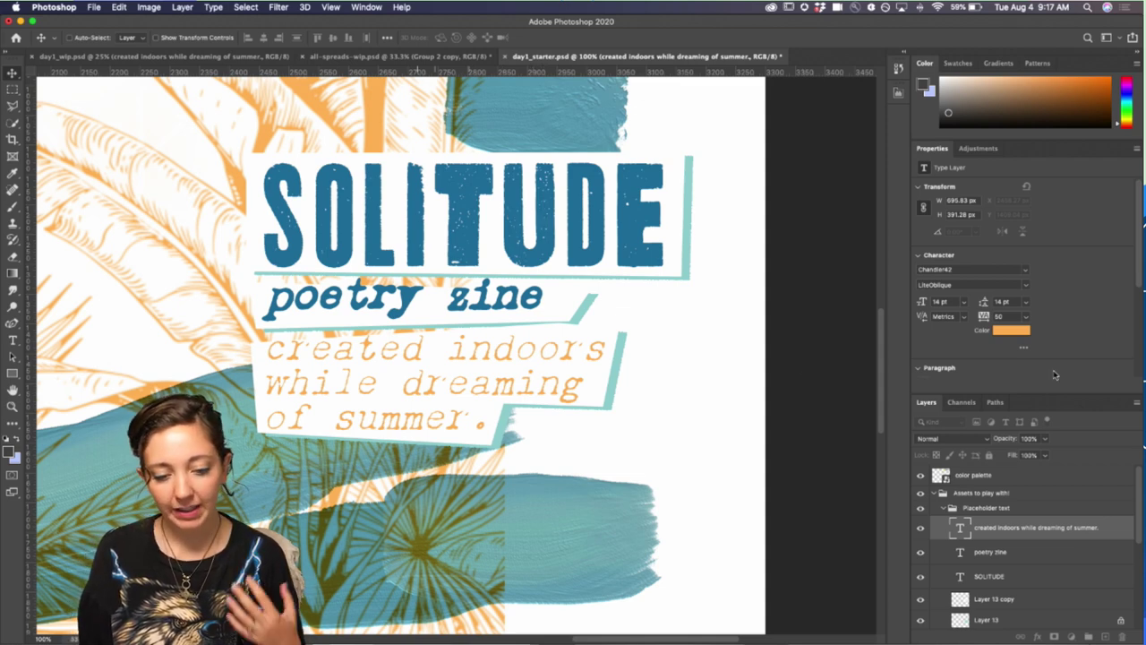
# - Browse the font list, toggling Similar Fonts for Thunderhouse Pro, and open the font classes filter
pyautogui.click(1026, 270)
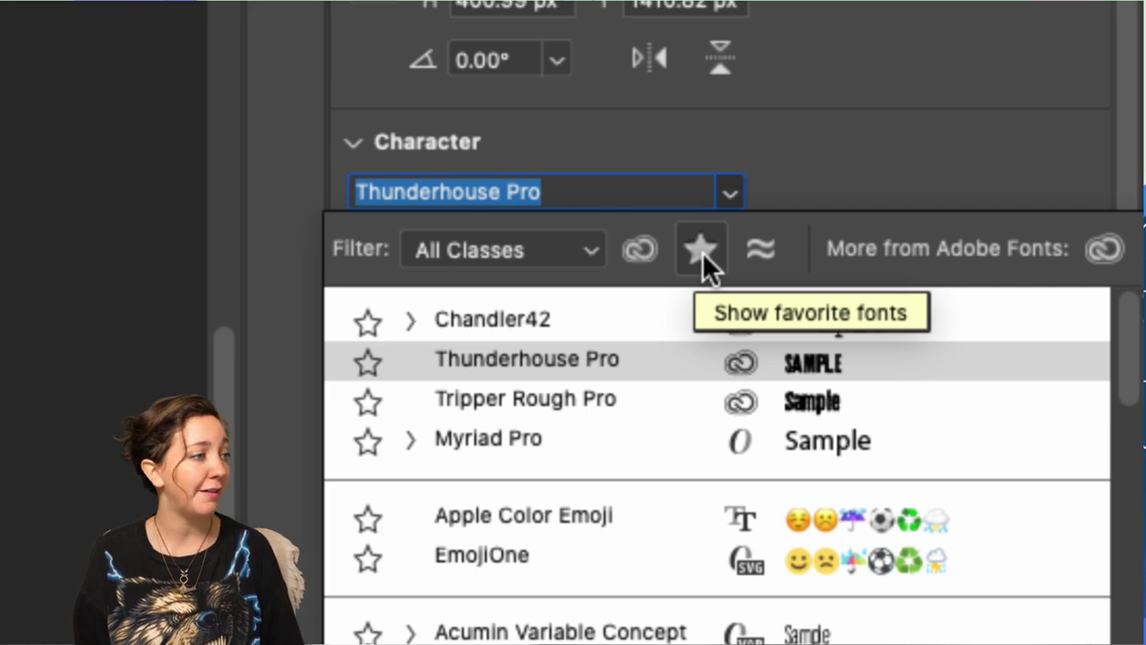
pyautogui.click(758, 254)
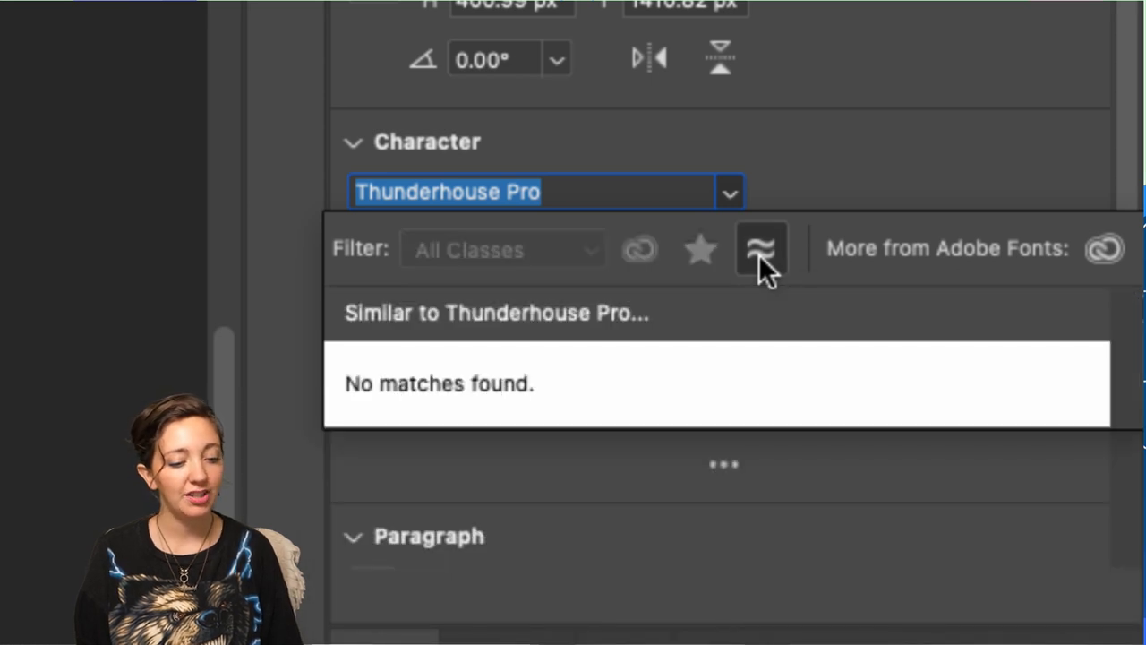
pyautogui.click(752, 251)
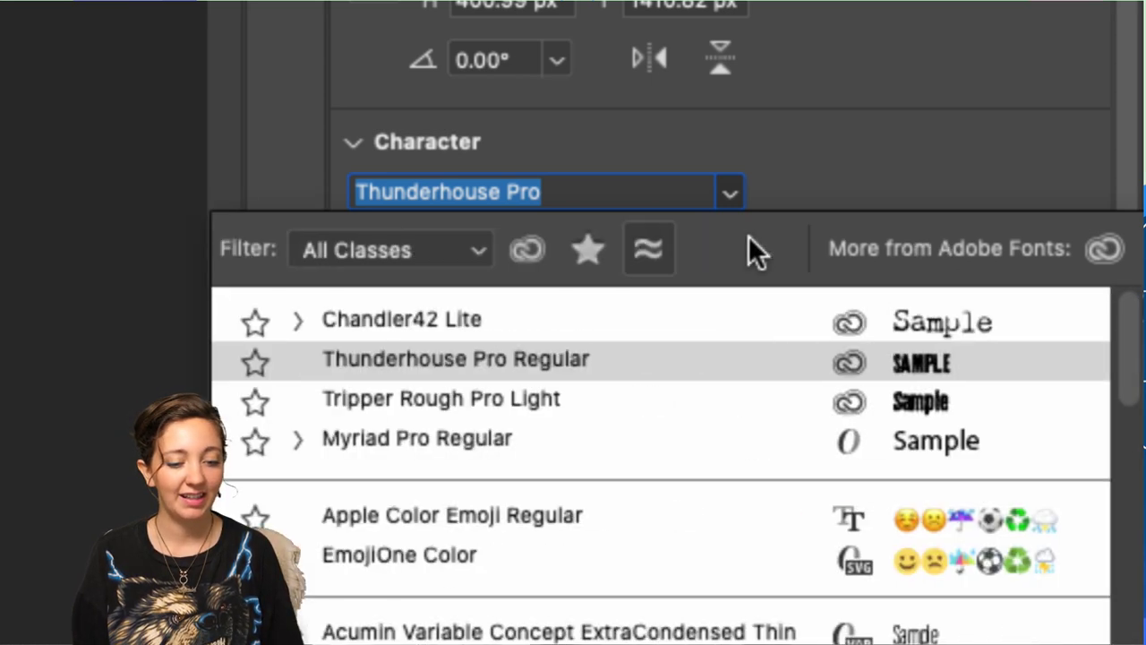
pyautogui.click(666, 248)
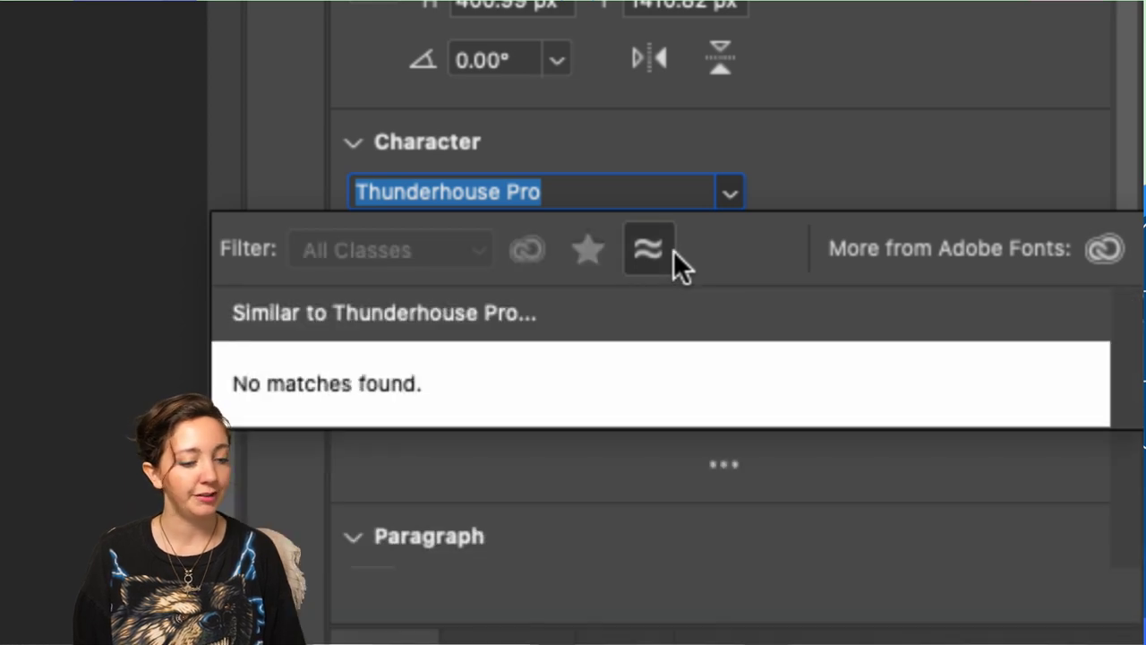
pyautogui.click(667, 250)
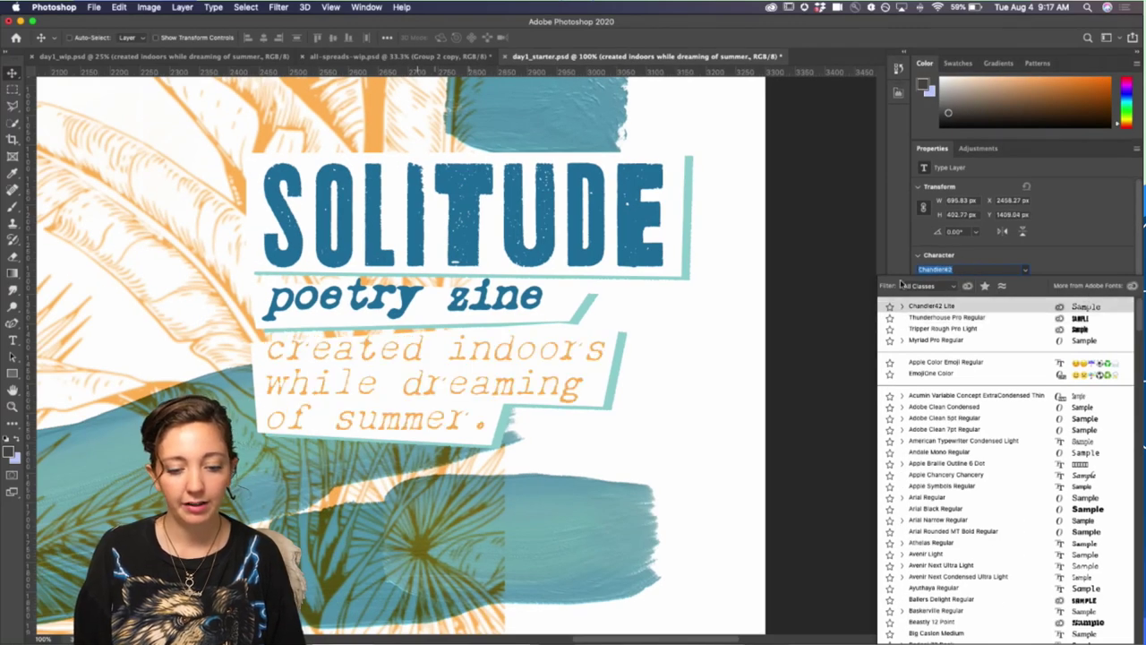
pyautogui.click(376, 249)
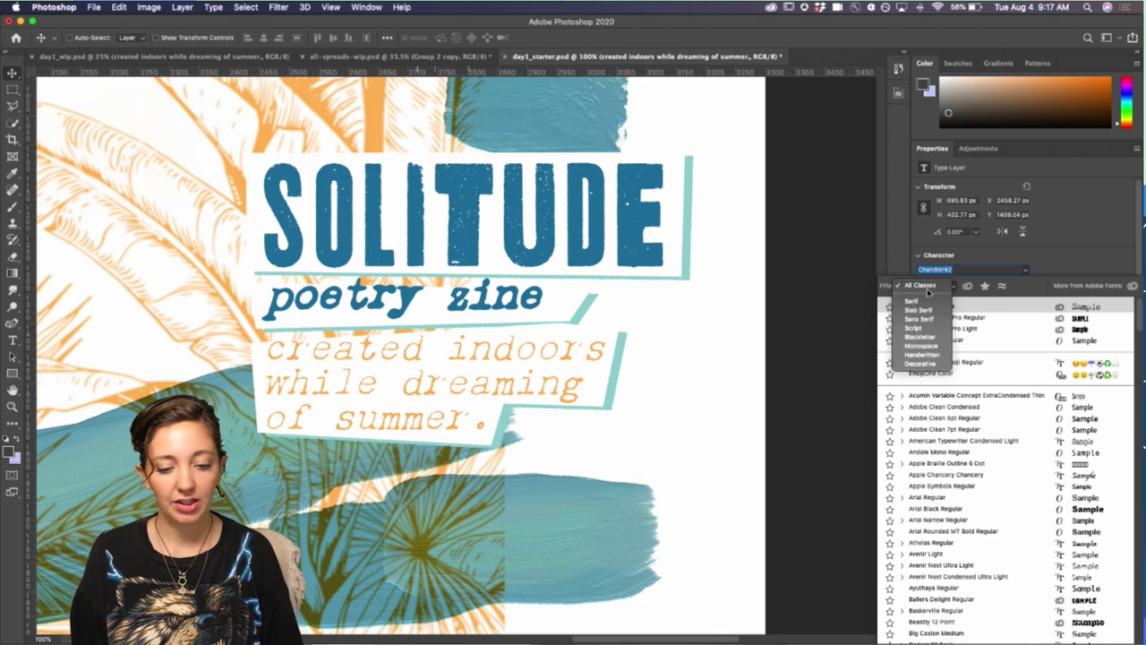
# - Preview Blackletter and Script font classes, then cancel to keep the tagline in Chandler42
pyautogui.click(926, 336)
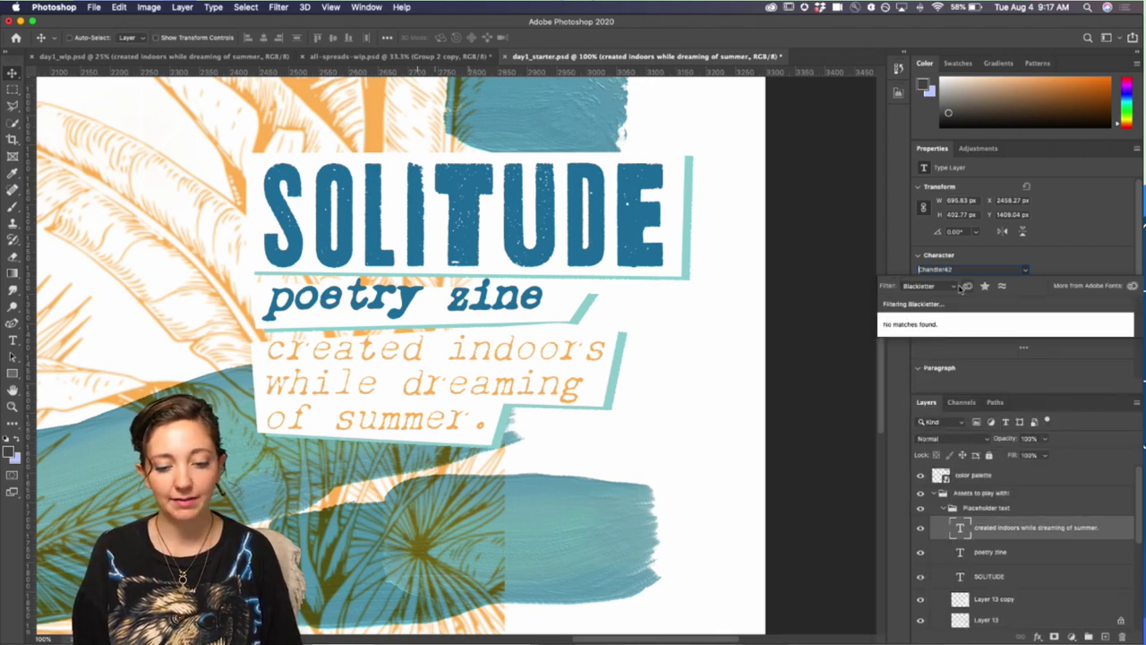
pyautogui.click(947, 289)
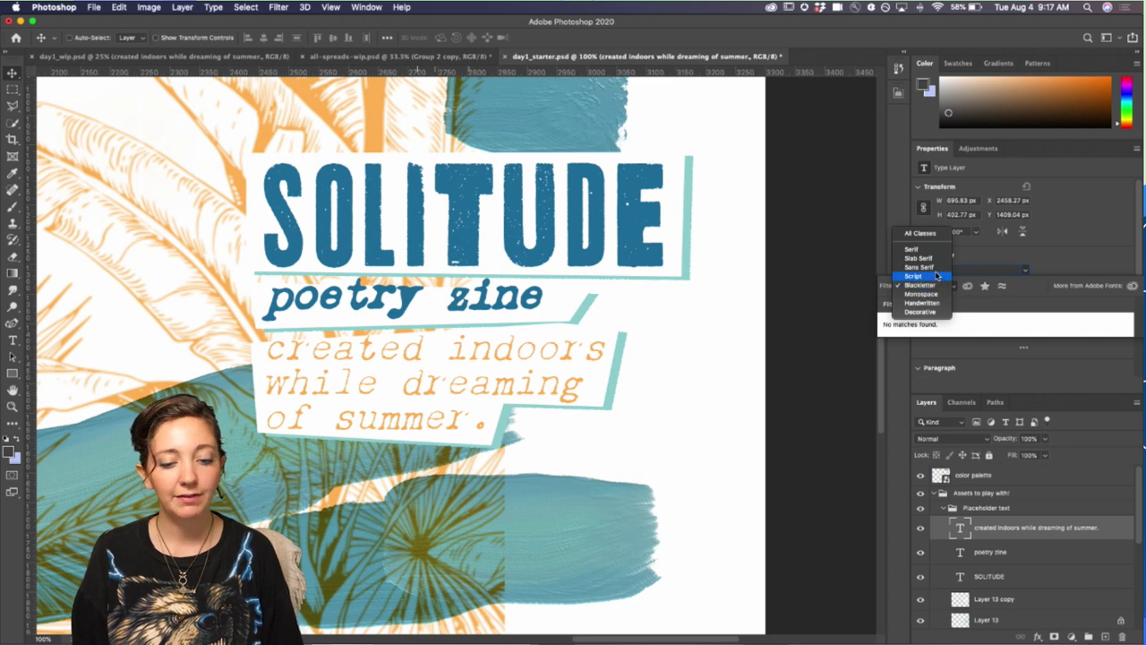
pyautogui.click(938, 277)
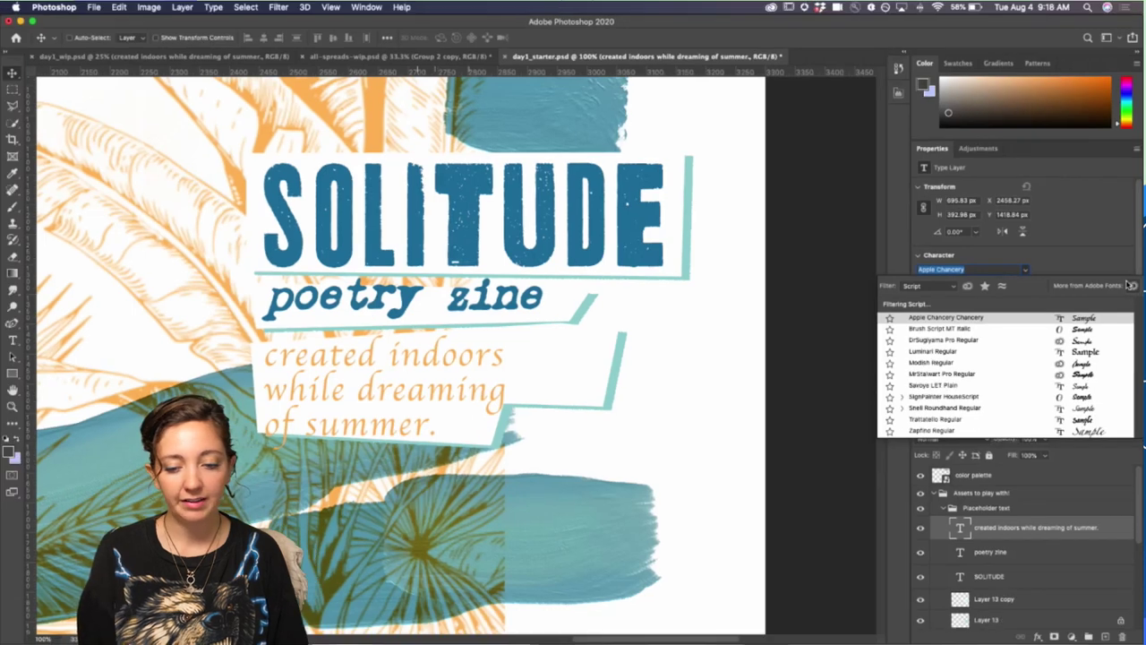
pyautogui.press('Escape')
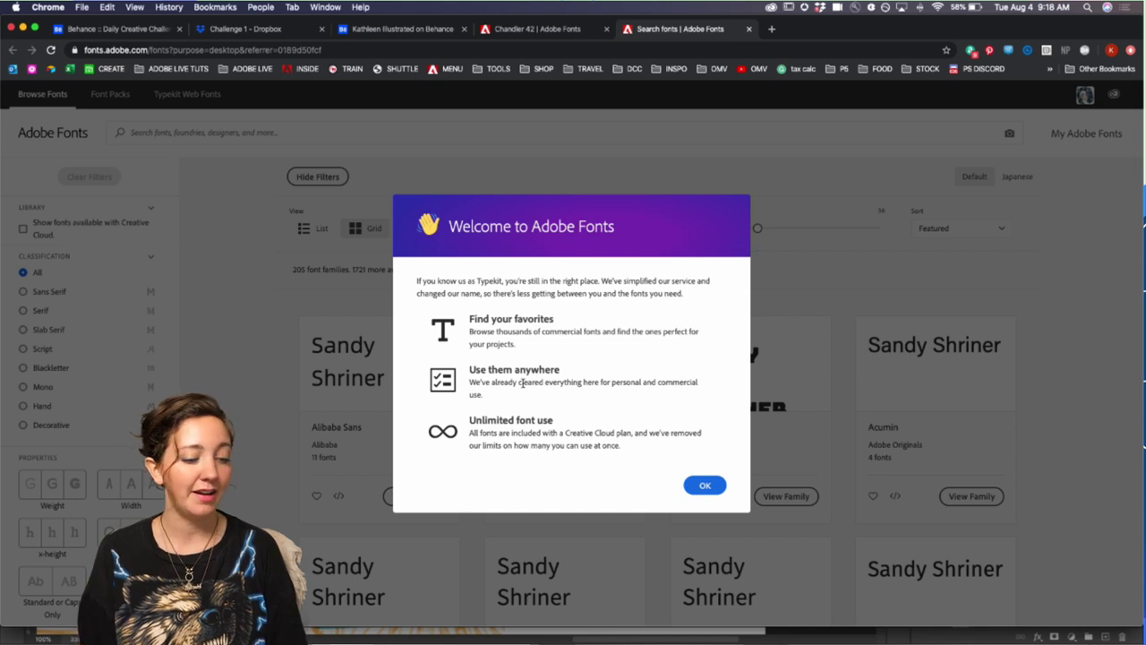
# - Dismiss the Adobe Fonts welcome message and search for 'typewriter' and 'type writer' fonts
pyautogui.click(715, 484)
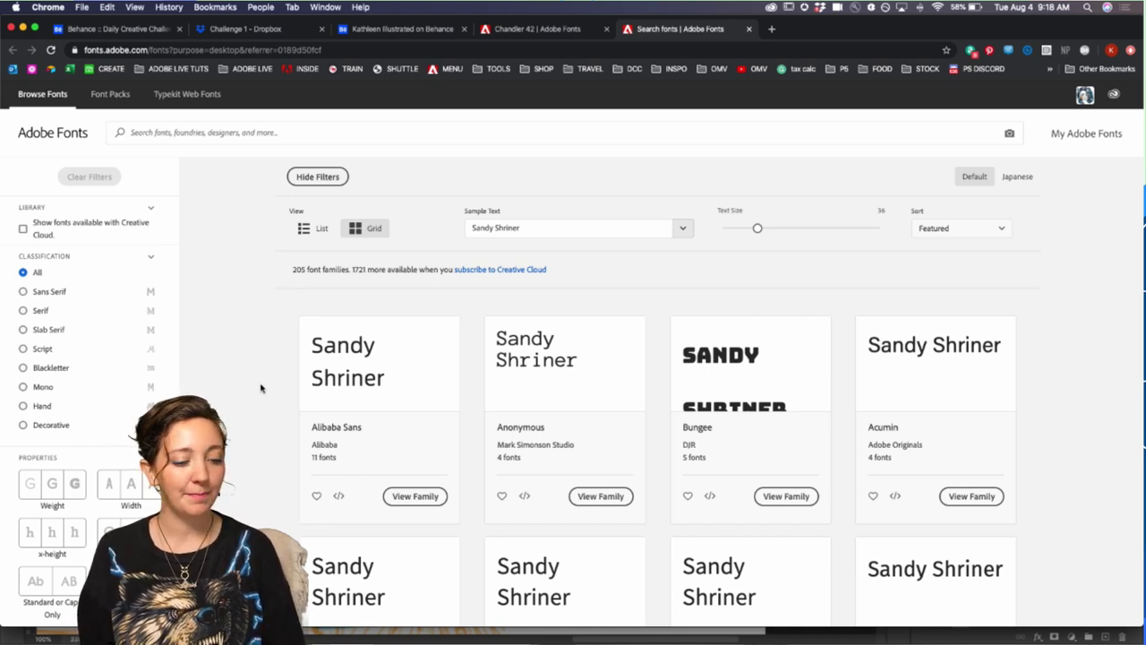
pyautogui.scroll(-3, 260, 387)
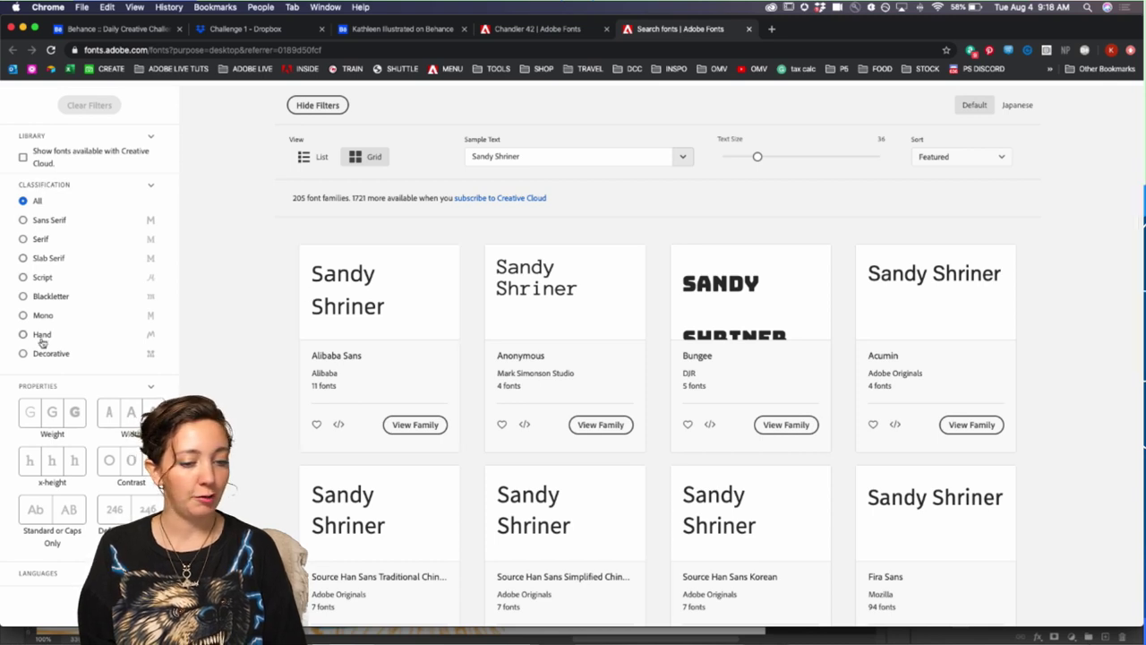
pyautogui.scroll(3, 42, 341)
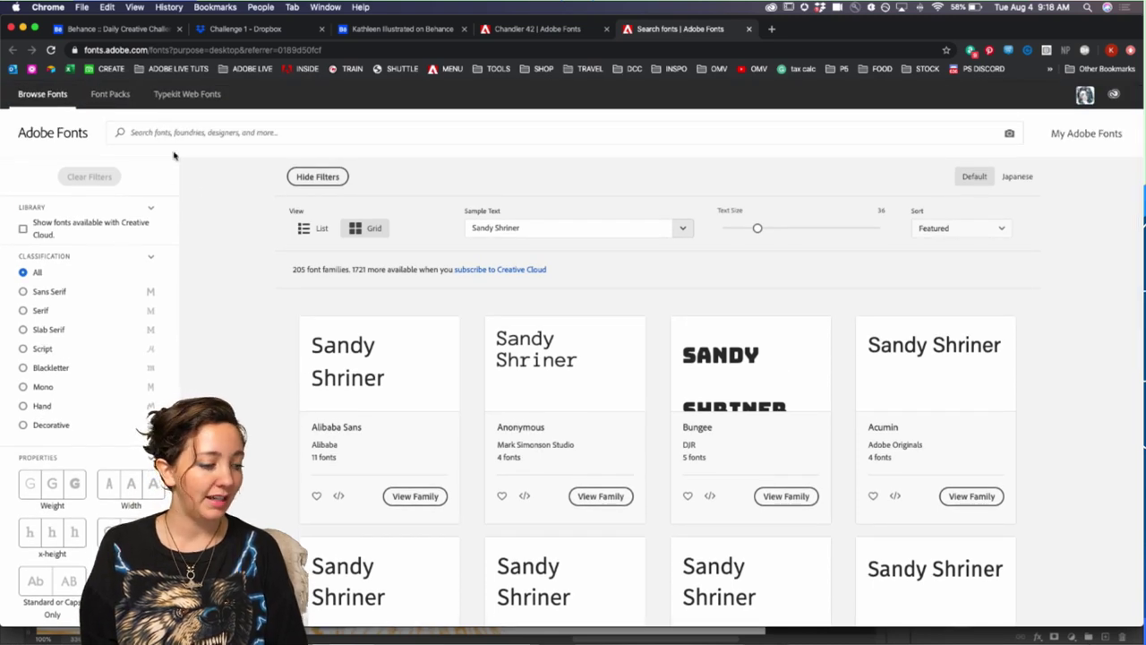
pyautogui.click(172, 135)
pyautogui.write('typew')
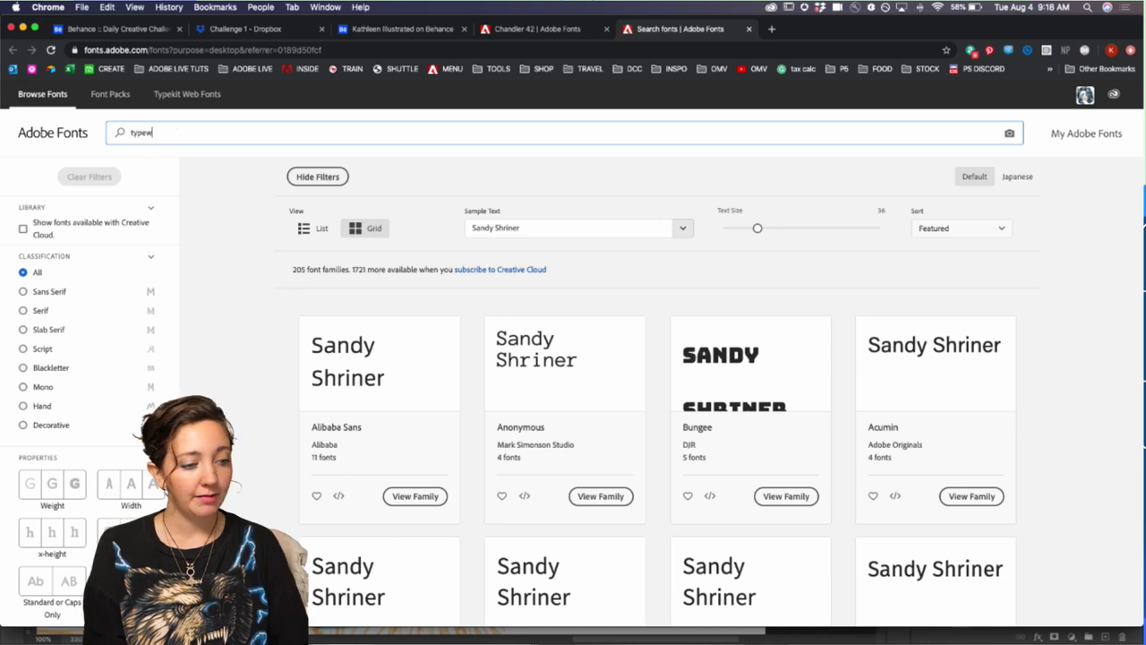
pyautogui.write('riter')
pyautogui.press('Return')
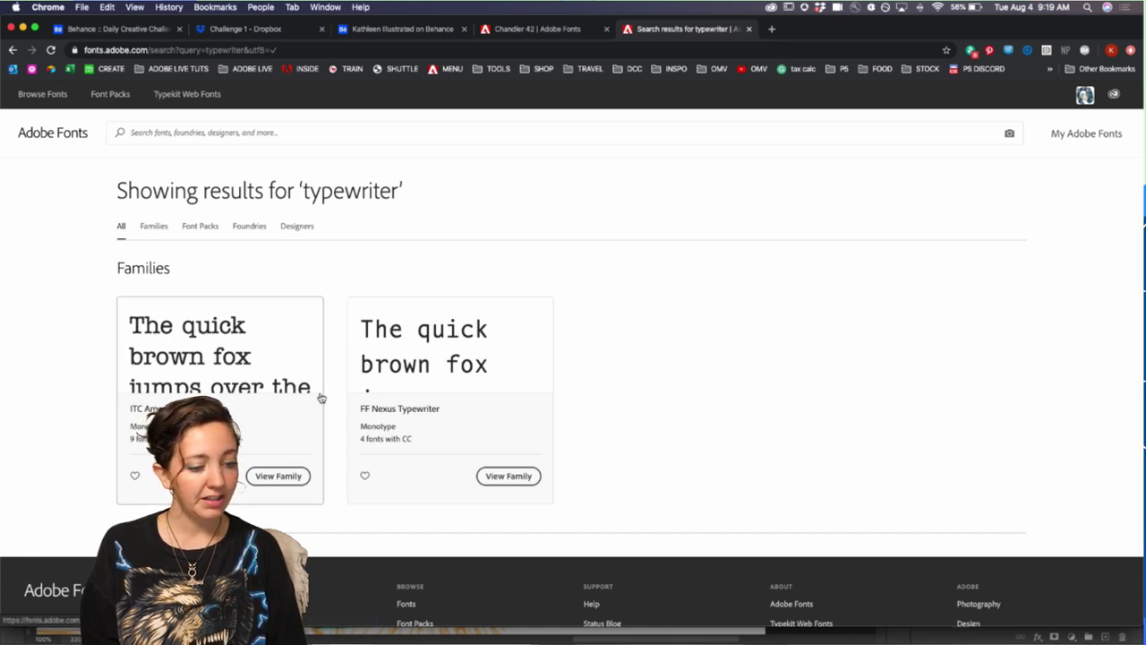
pyautogui.click(234, 131)
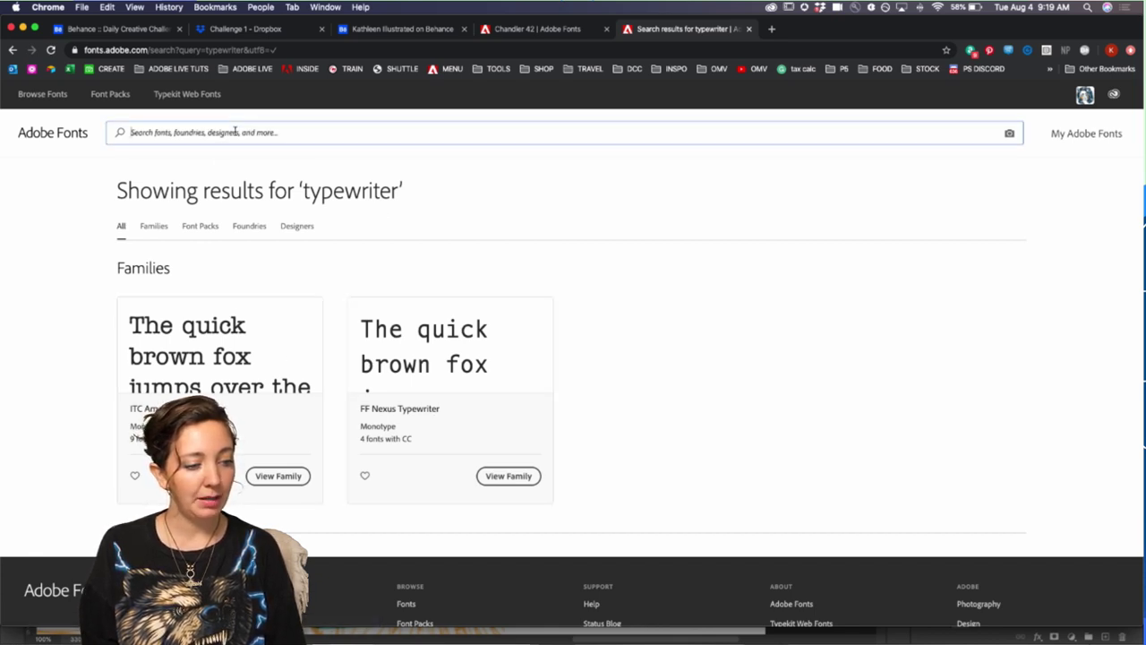
pyautogui.write('type writer')
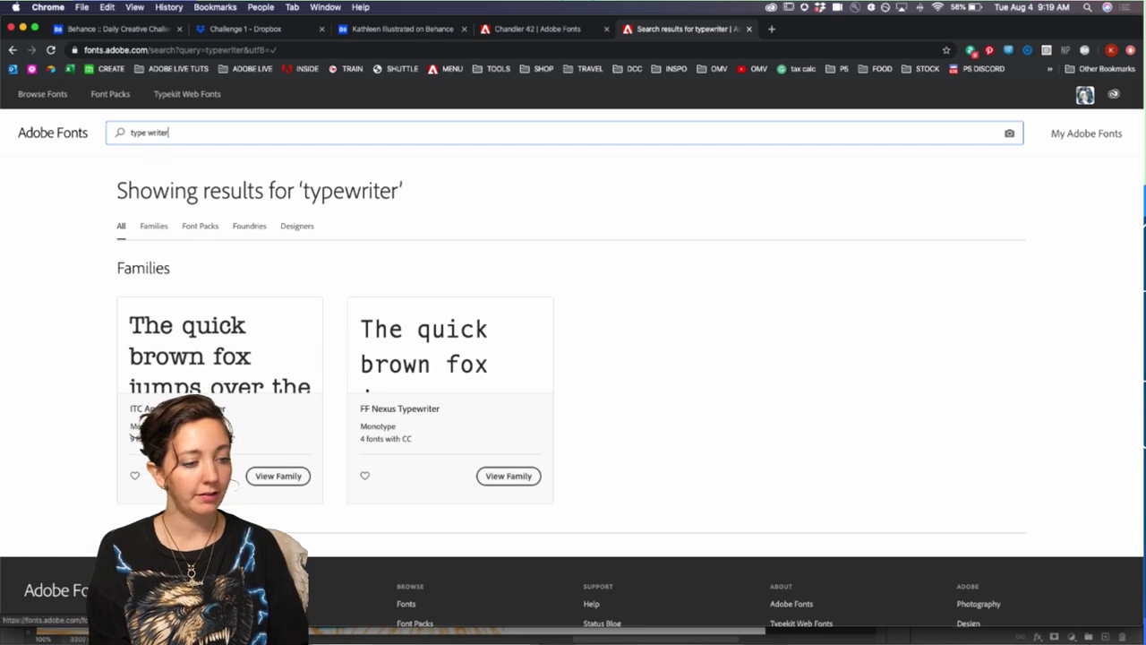
pyautogui.press('Return')
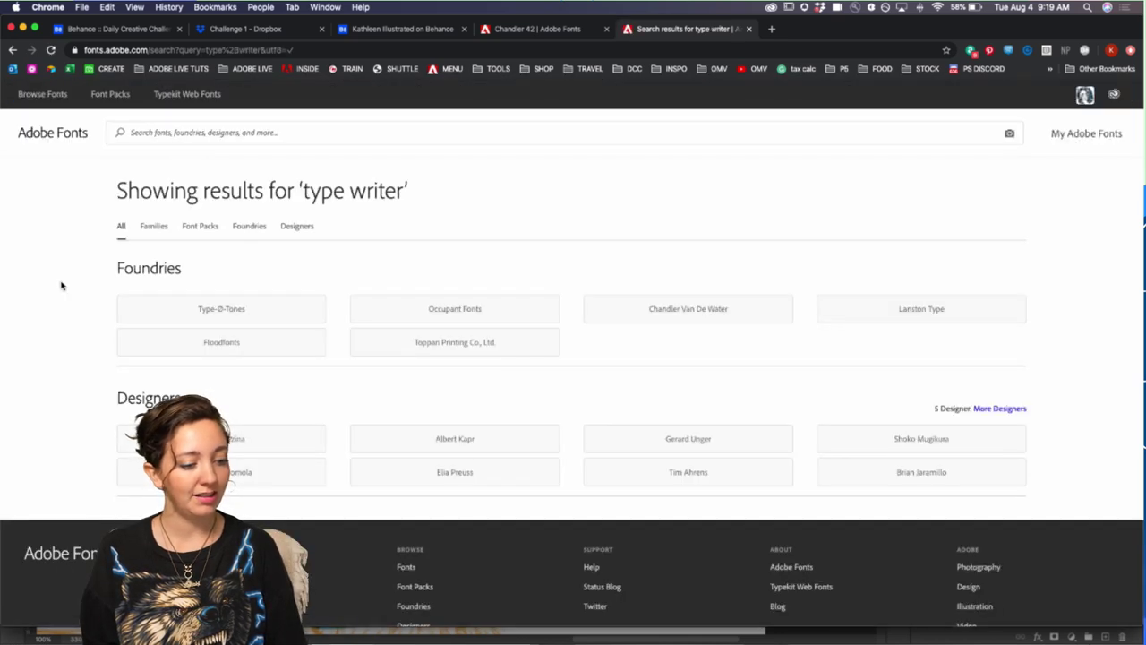
# - Search for 'chandler' and open the Chandler 42 font family page
pyautogui.click(279, 134)
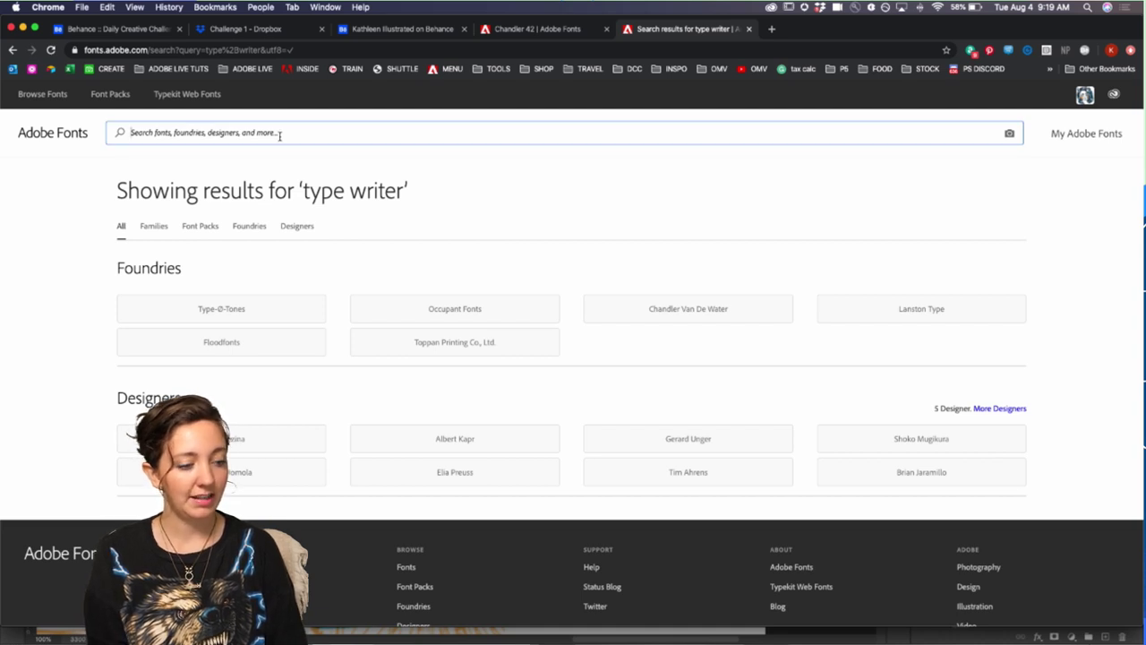
pyautogui.write('chandler')
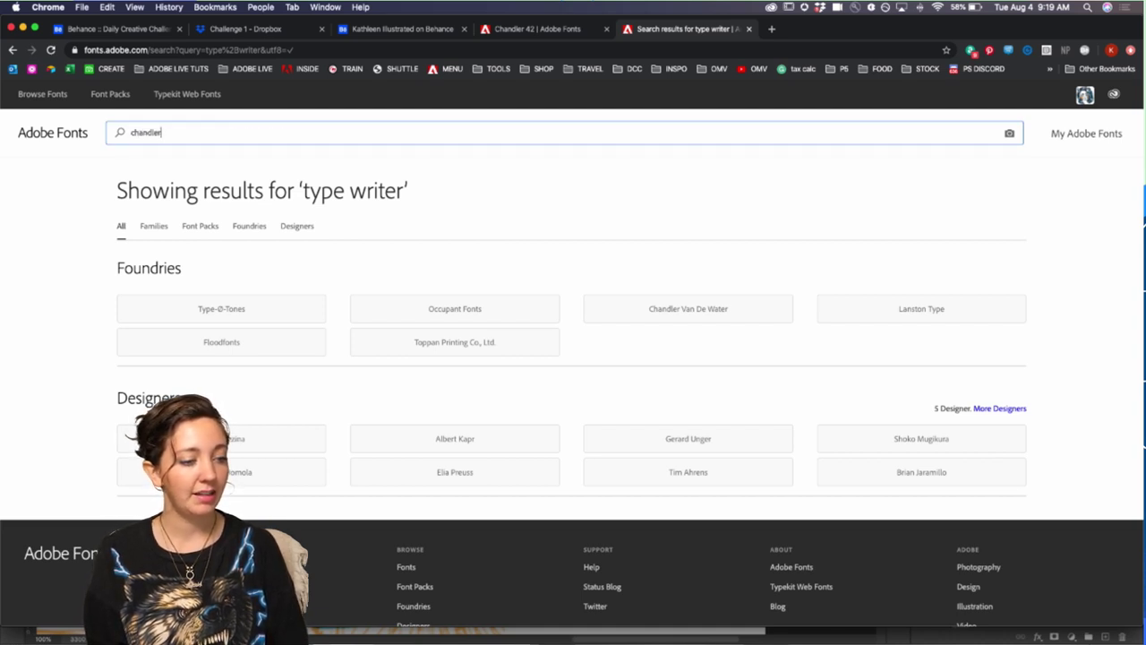
pyautogui.press('Return')
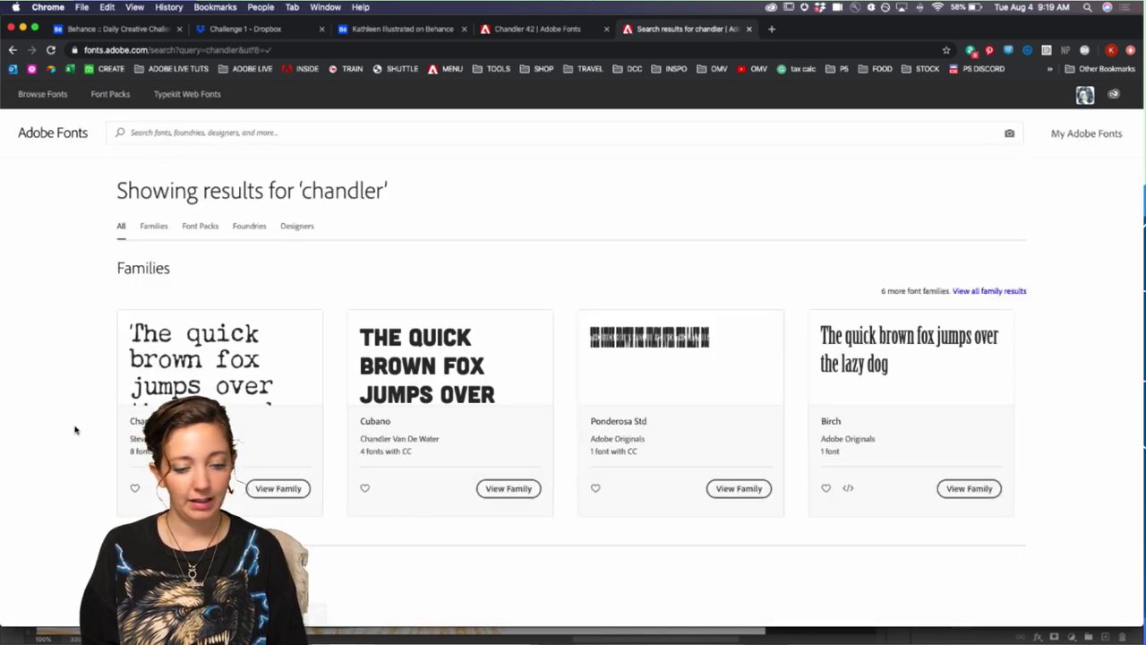
pyautogui.scroll(-1, 75, 430)
pyautogui.click(192, 331)
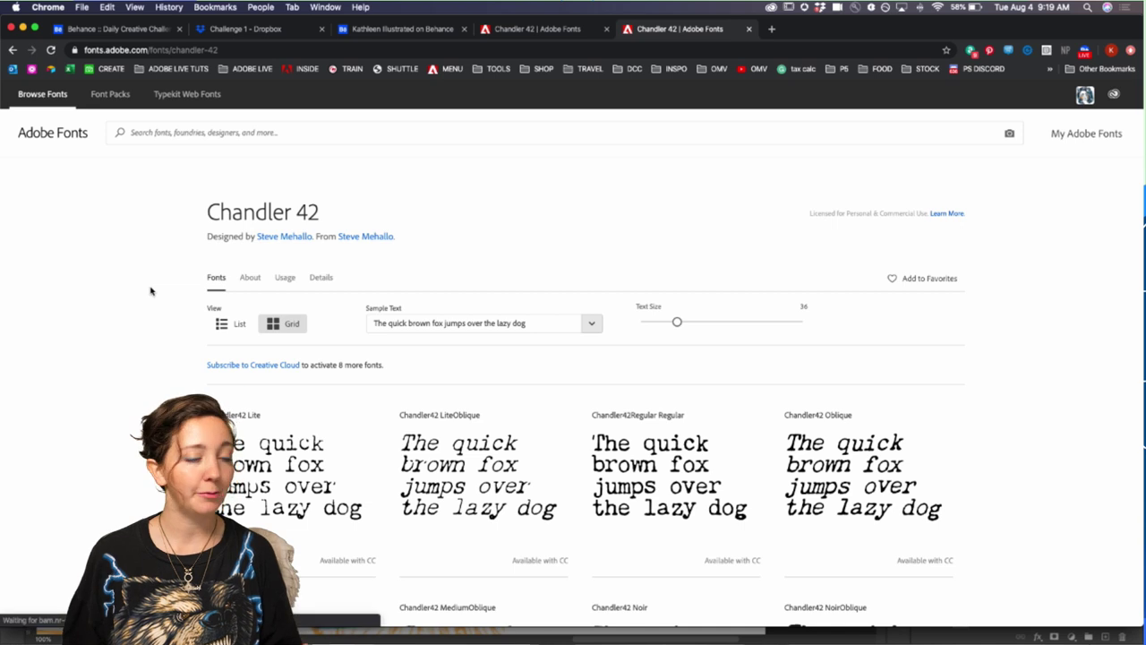
# - Browse the curated Font Packs page on Adobe Fonts
pyautogui.click(105, 97)
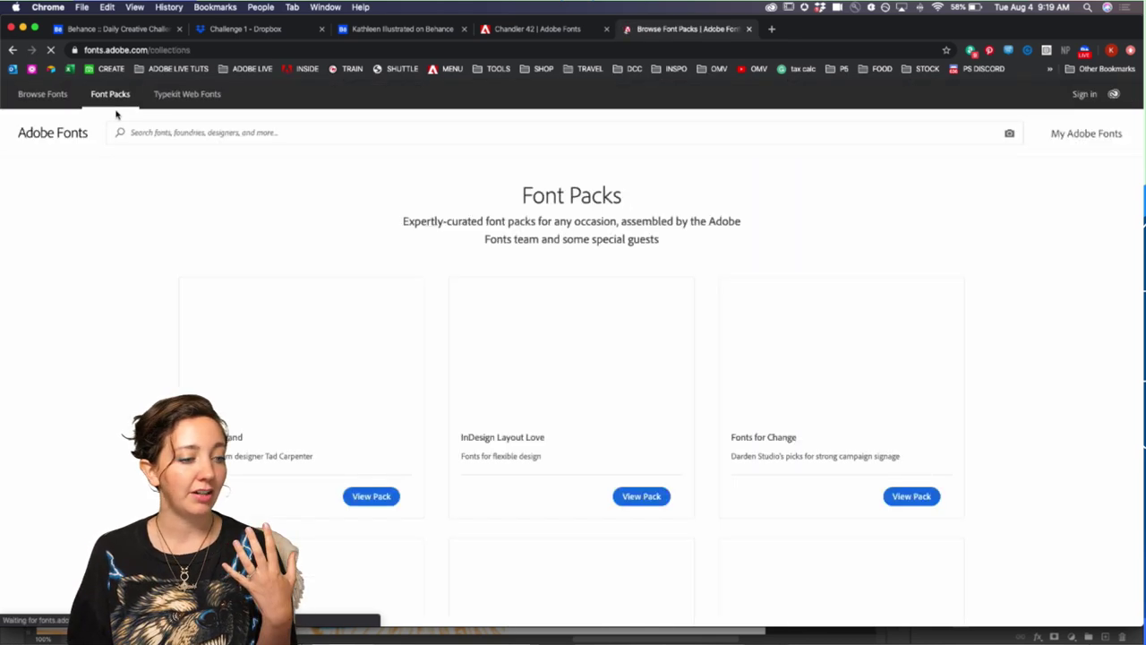
pyautogui.scroll(-2, 123, 420)
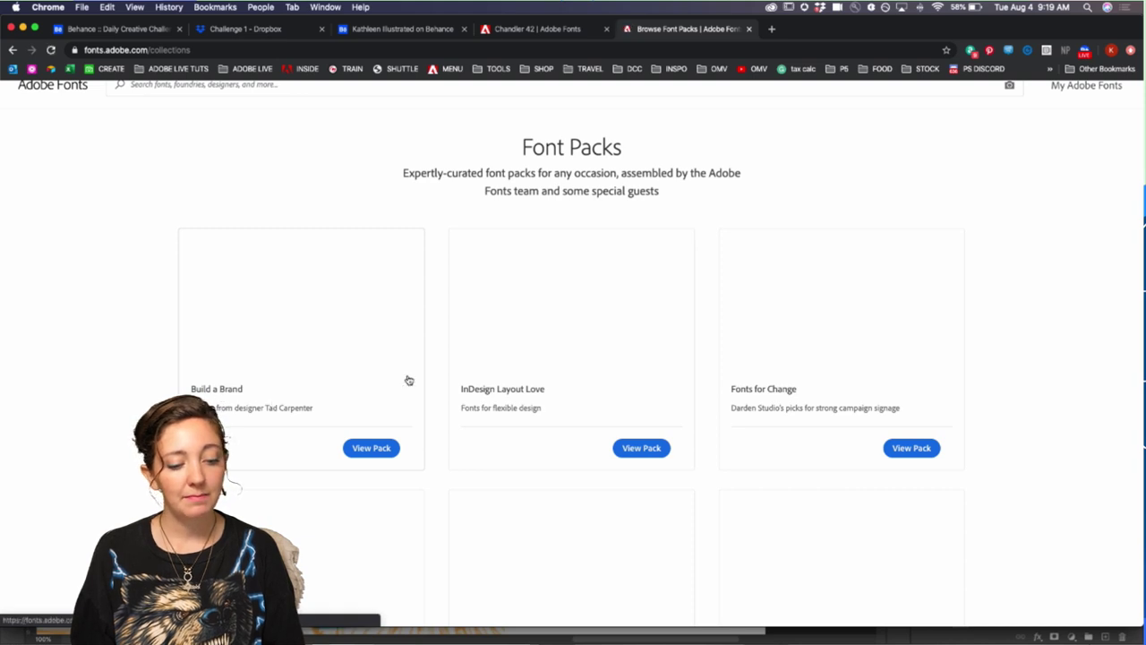
pyautogui.scroll(-4, 409, 380)
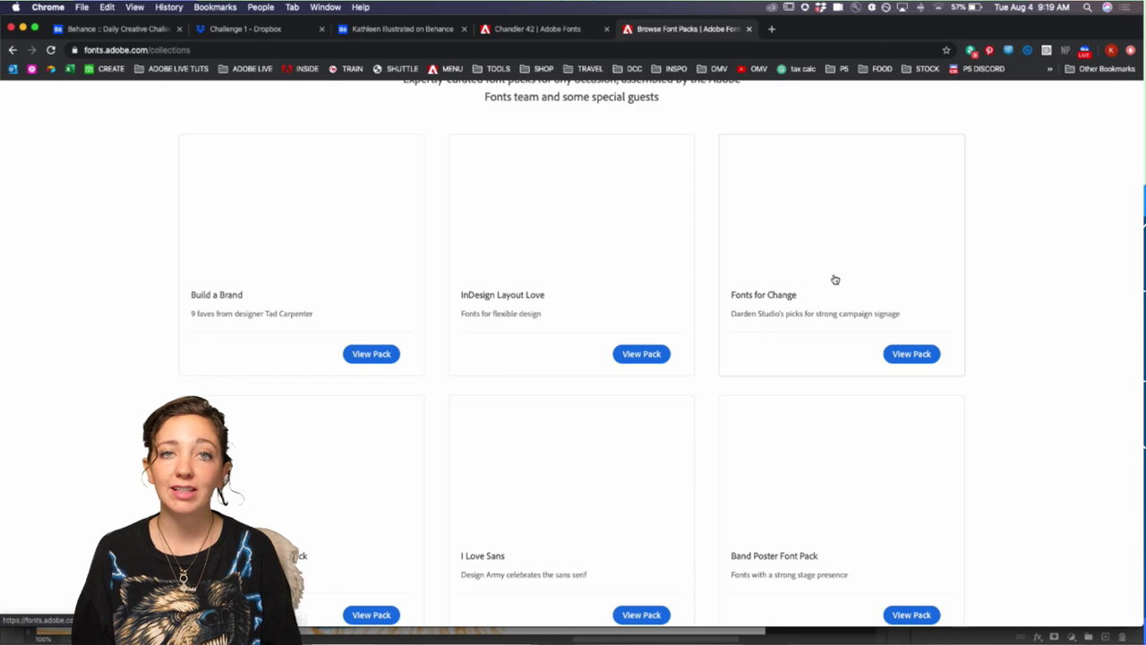
pyautogui.scroll(-5, 799, 289)
pyautogui.scroll(5, 295, 354)
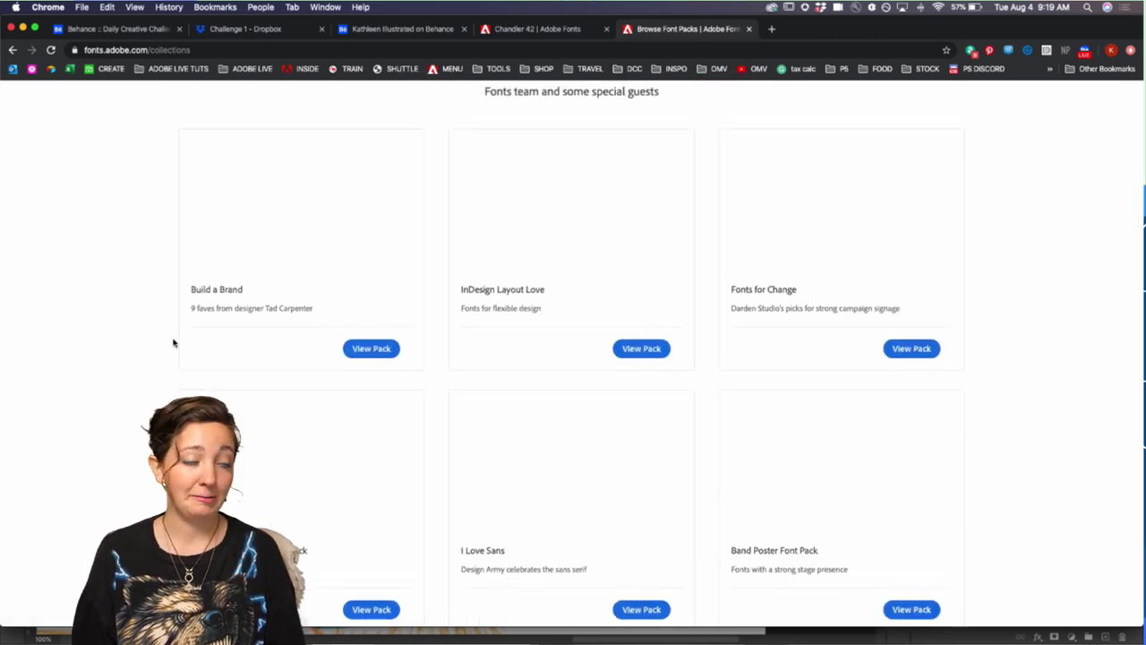
pyautogui.scroll(-3, 173, 341)
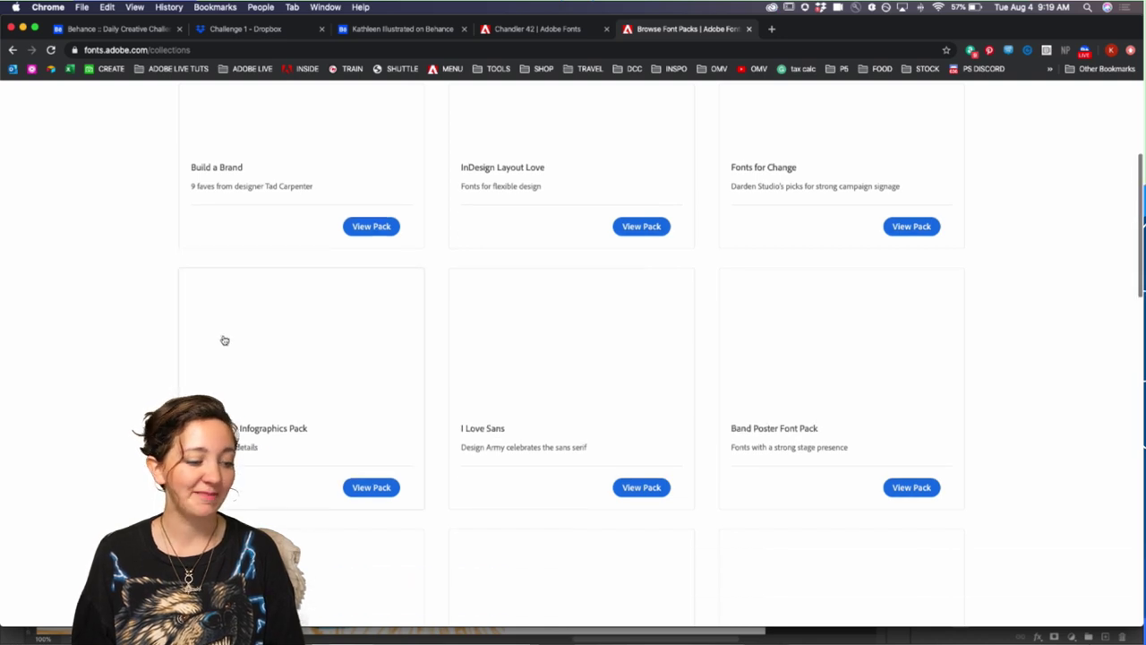
pyautogui.scroll(5, 223, 339)
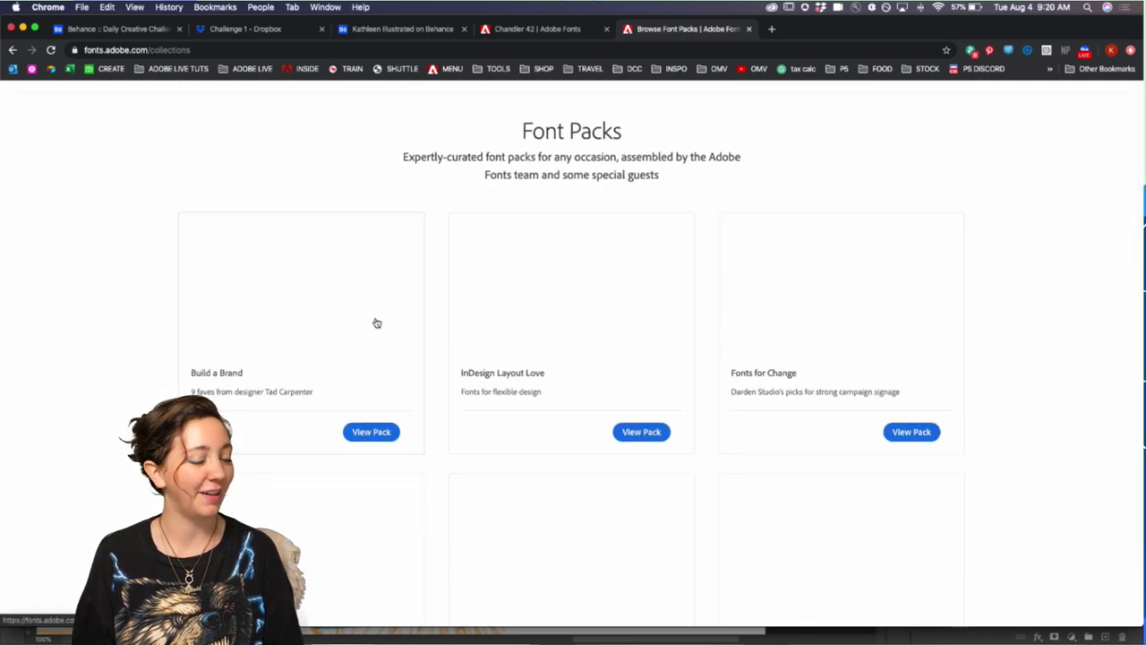
# - Review the Chandler 42 family styles against Font Packs, then bring Photoshop to the front
pyautogui.click(540, 29)
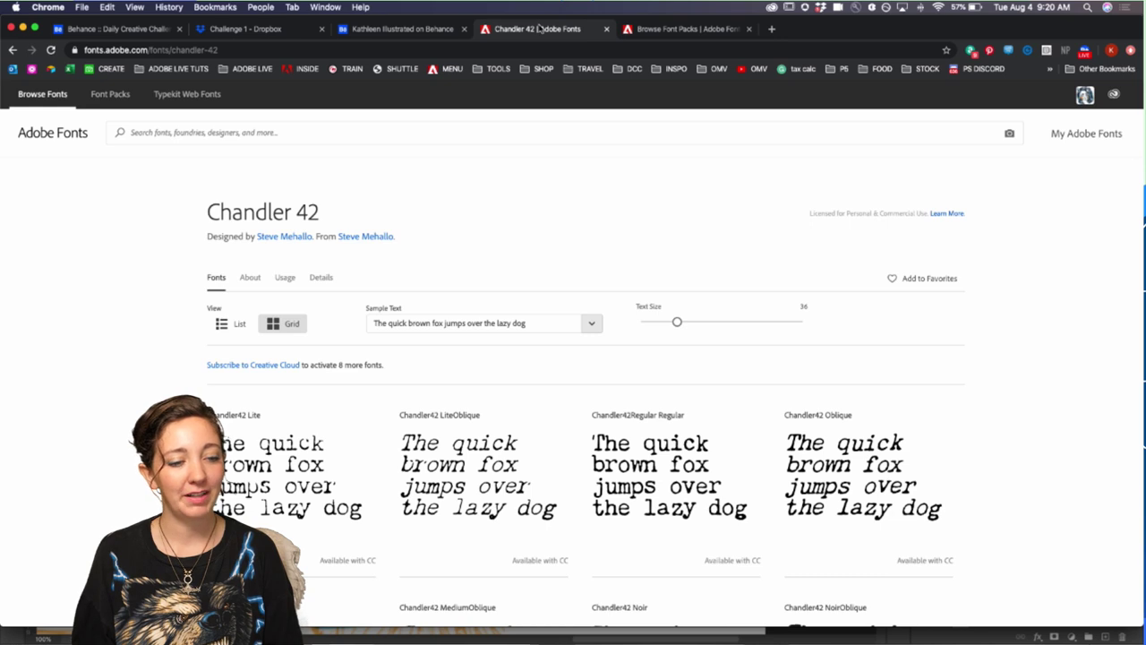
pyautogui.scroll(-2, 277, 322)
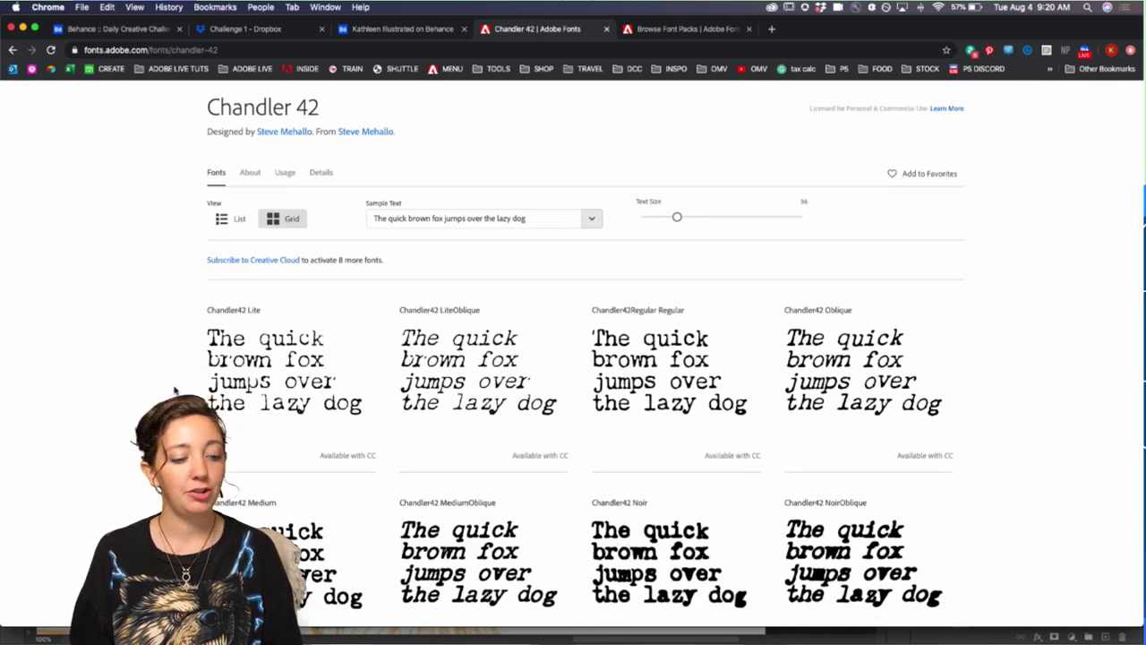
pyautogui.scroll(1, 394, 410)
pyautogui.scroll(-4, 579, 331)
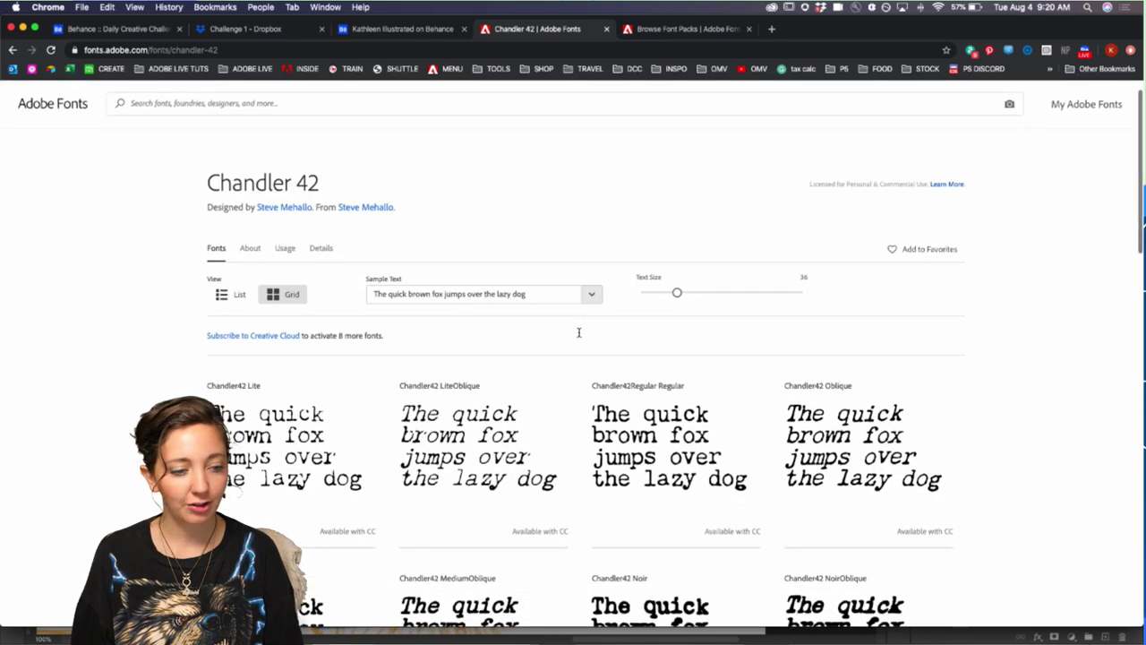
pyautogui.click(730, 33)
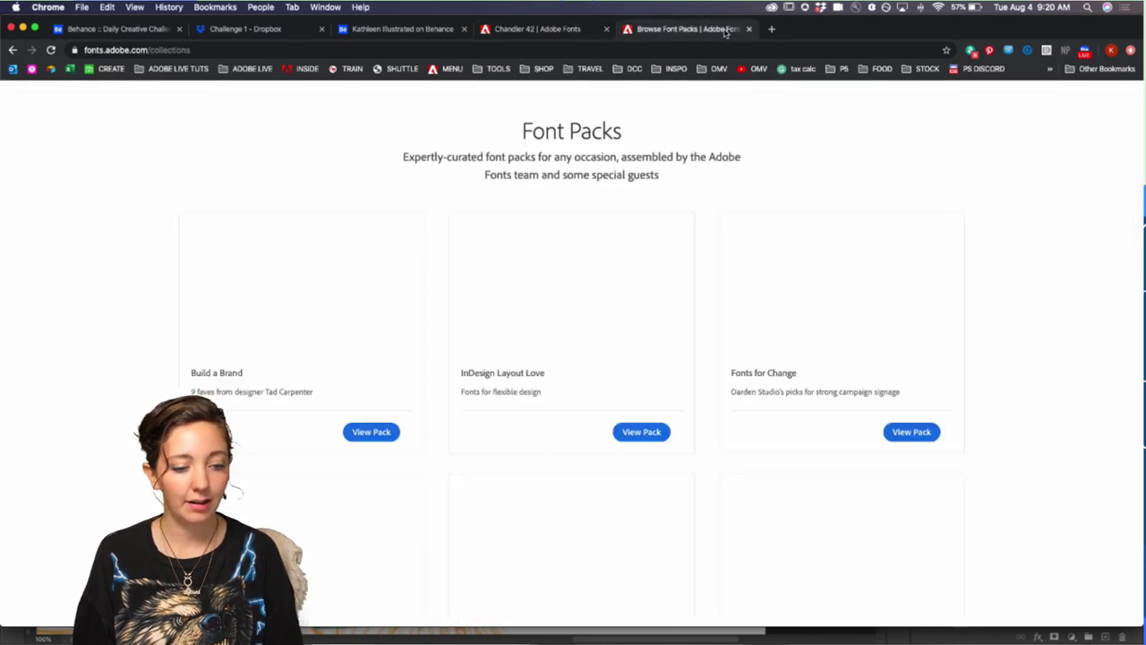
pyautogui.click(517, 34)
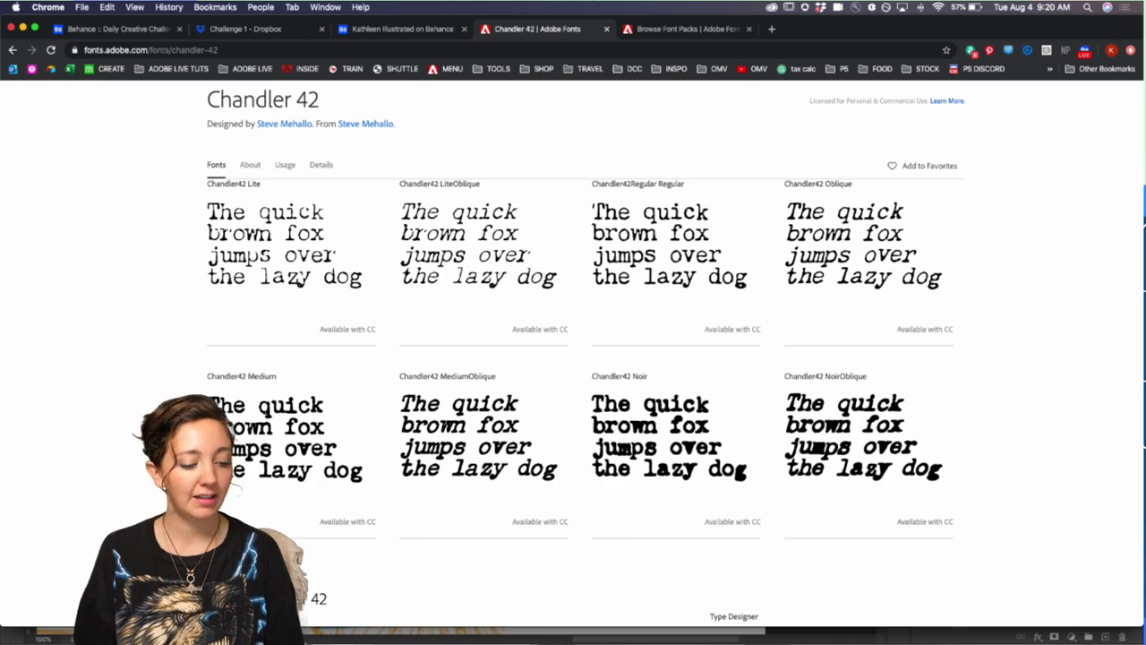
pyautogui.click(373, 629)
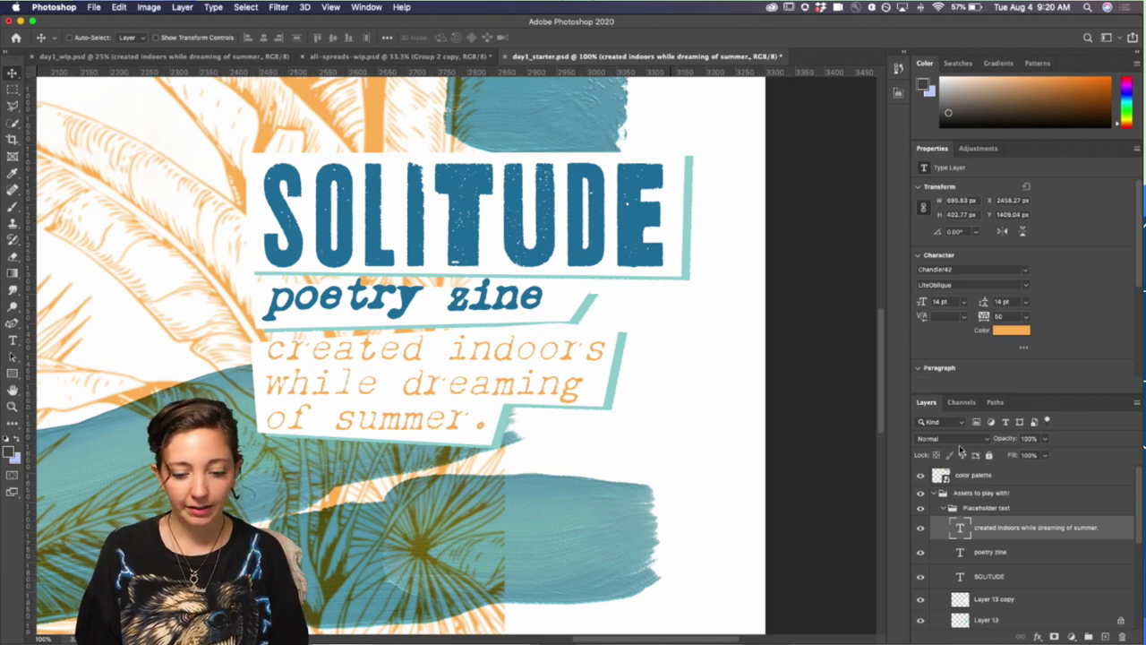
pyautogui.click(920, 529)
pyautogui.click(921, 528)
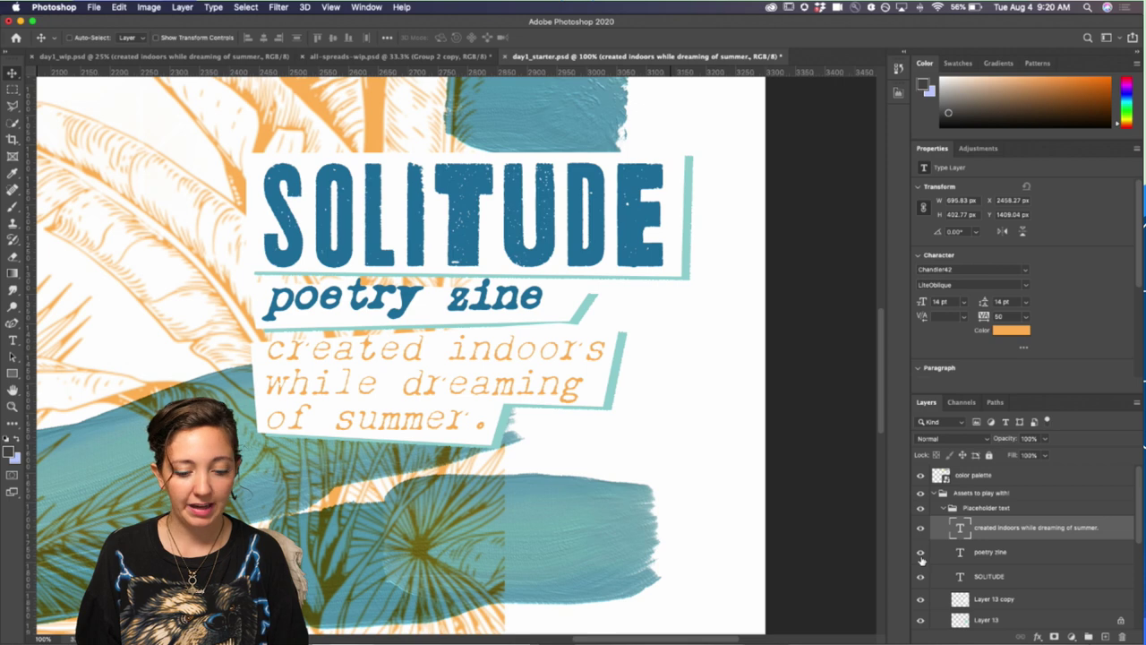
pyautogui.click(920, 552)
pyautogui.click(921, 551)
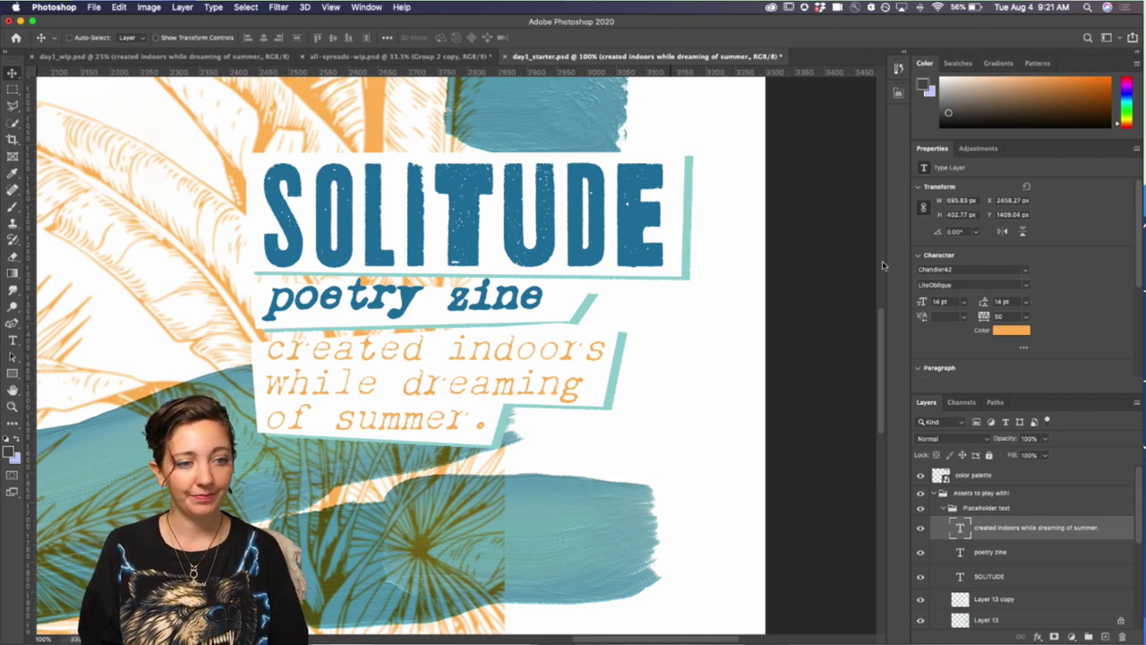
pyautogui.click(1025, 288)
pyautogui.click(998, 279)
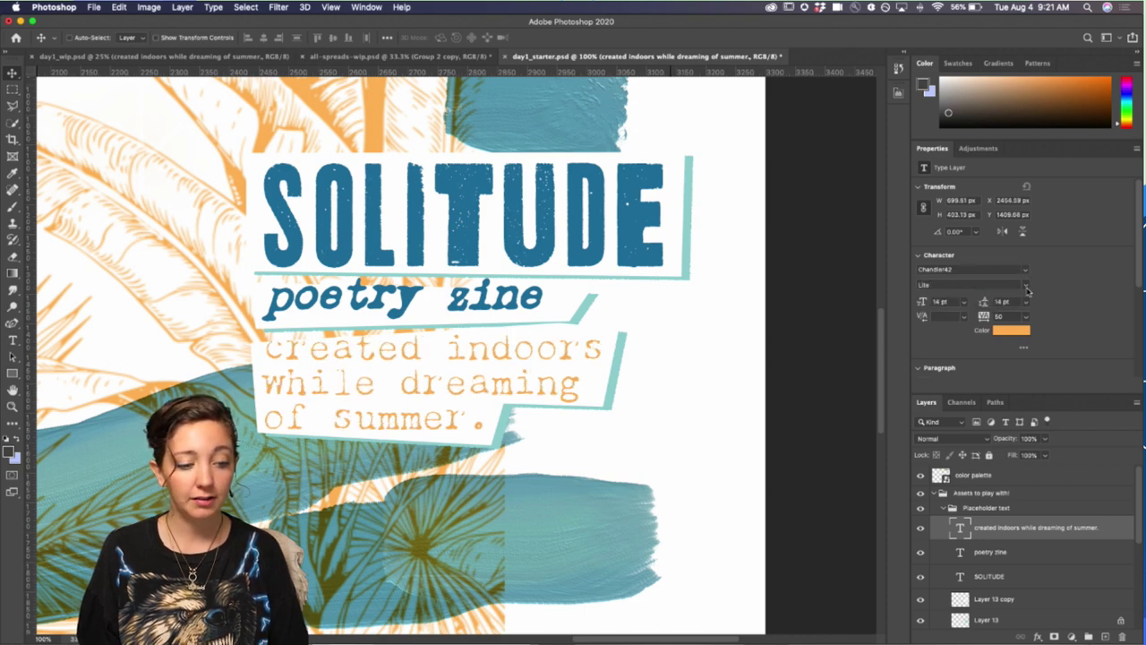
pyautogui.click(1025, 288)
pyautogui.click(1009, 301)
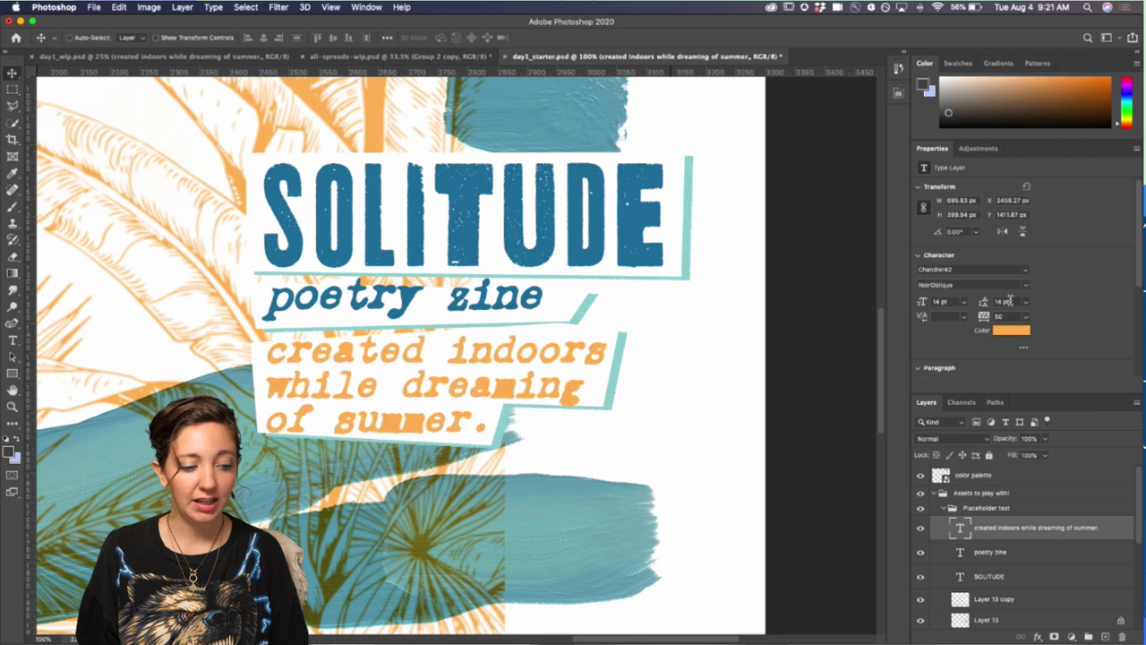
pyautogui.click(1030, 284)
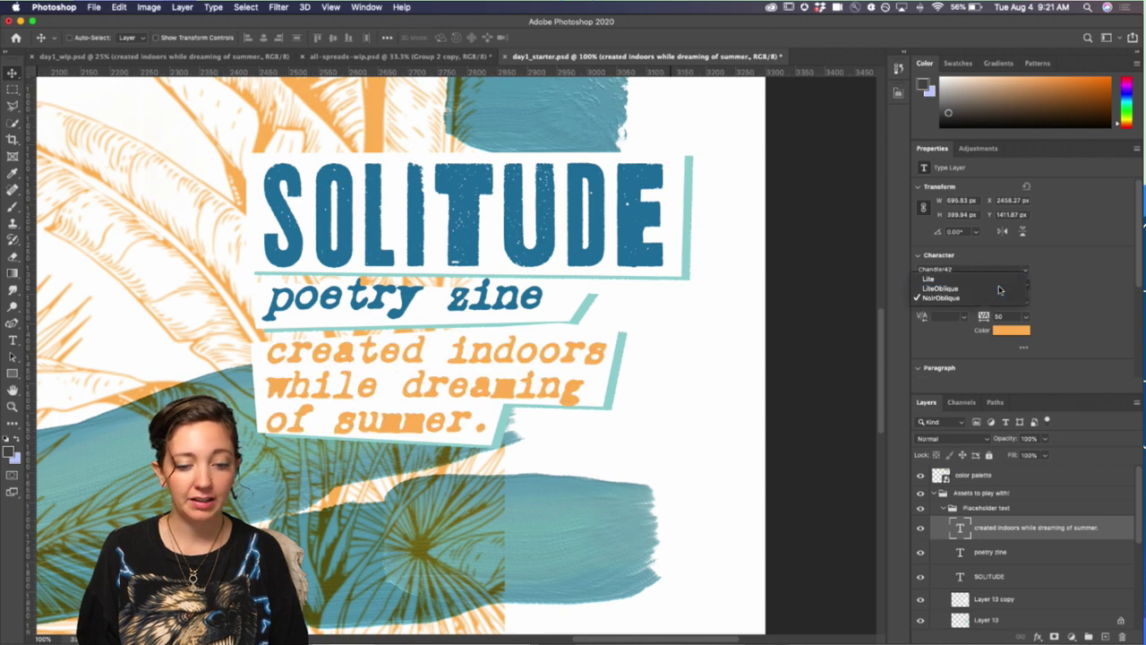
pyautogui.click(1000, 288)
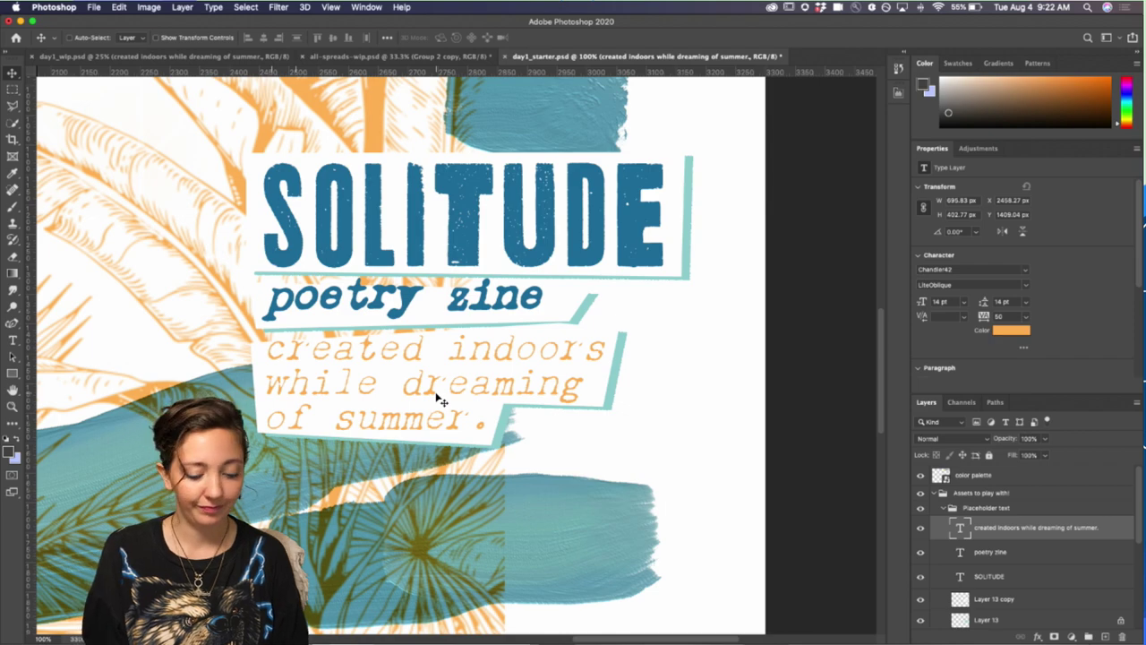
# - Zoom out, then switch through all-spreads-wip to the day1_wip.psd document
pyautogui.press('super+minus')
pyautogui.press('super+minus')
pyautogui.press('super+minus')
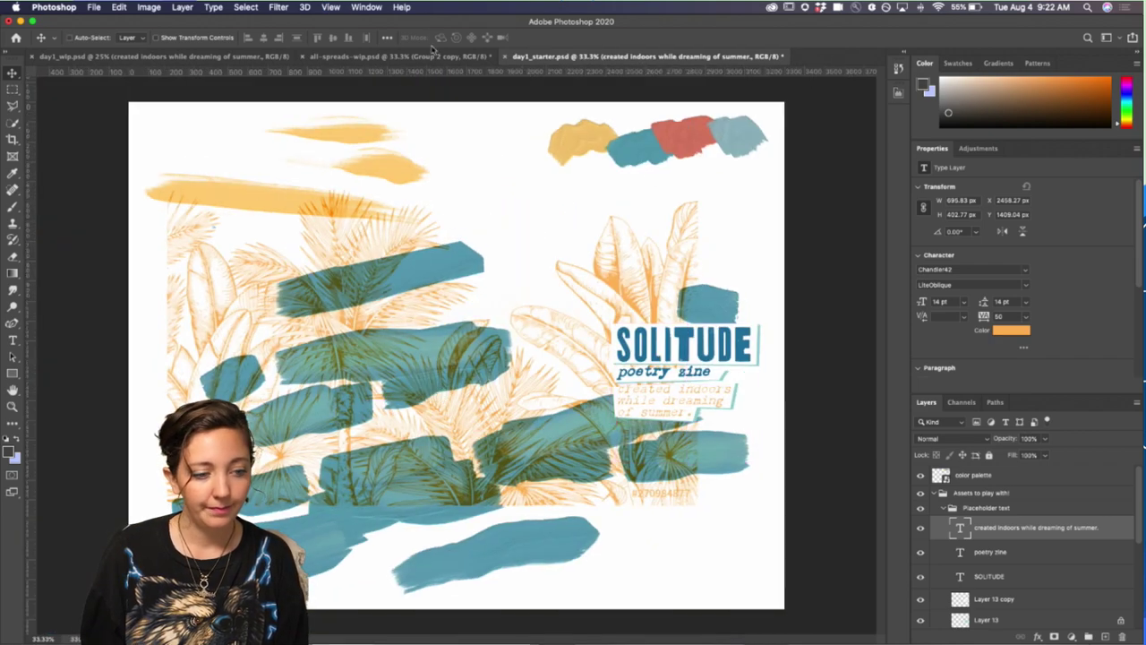
pyautogui.click(376, 58)
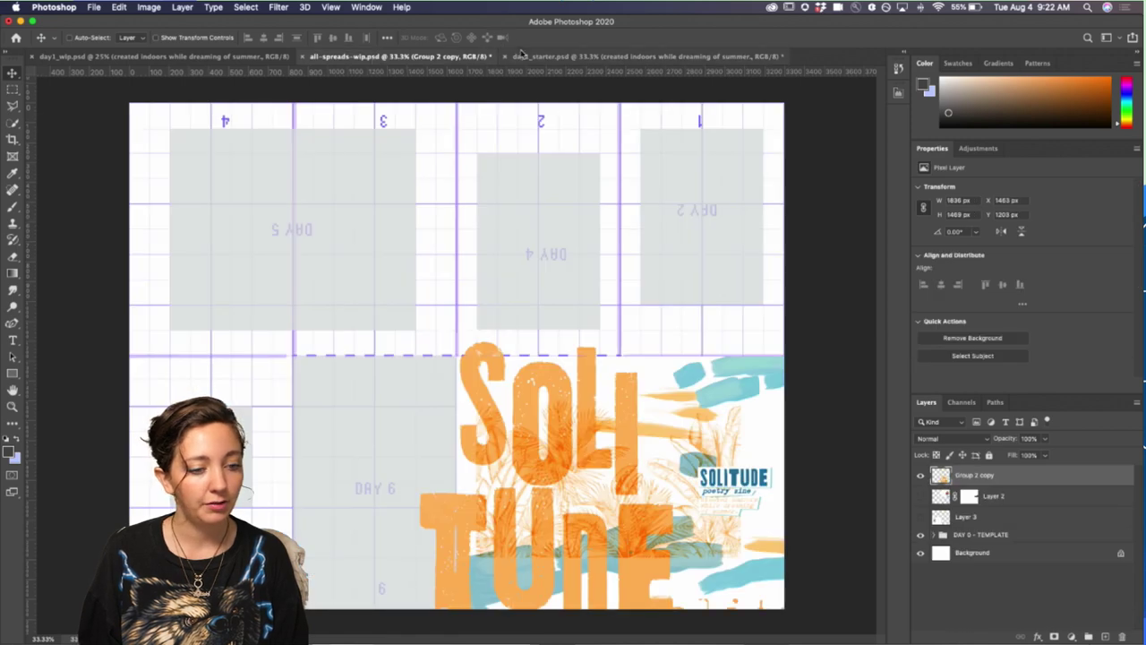
pyautogui.click(182, 58)
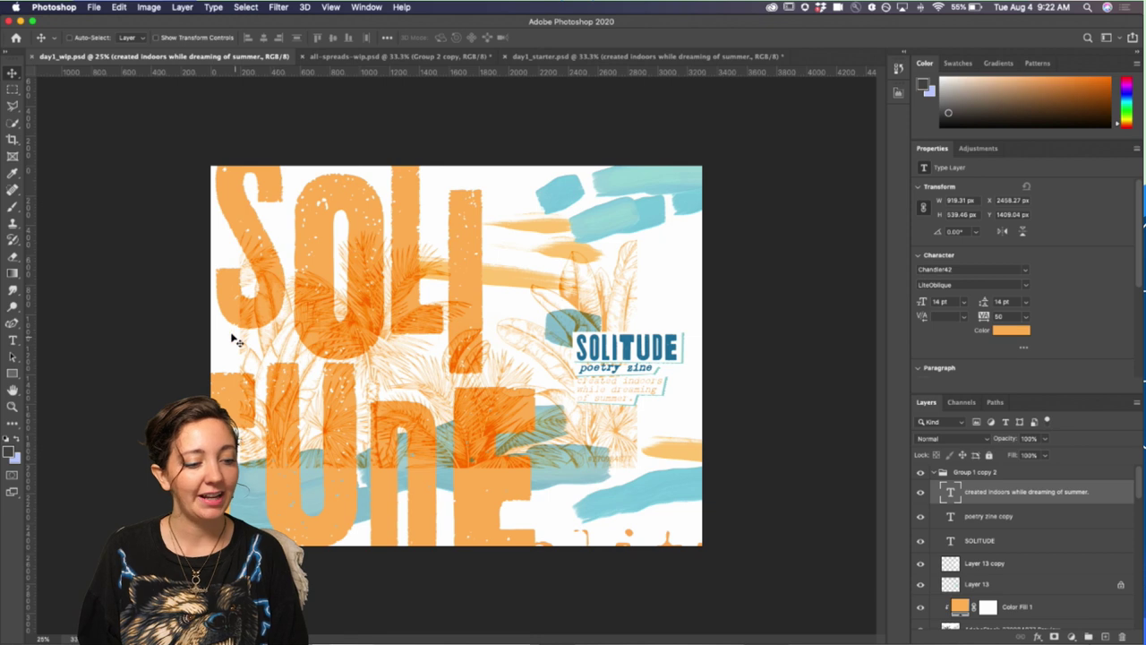
# - Add an enlarged S text layer and move it toward the top-right blue strokes
pyautogui.scroll(-2, 955, 530)
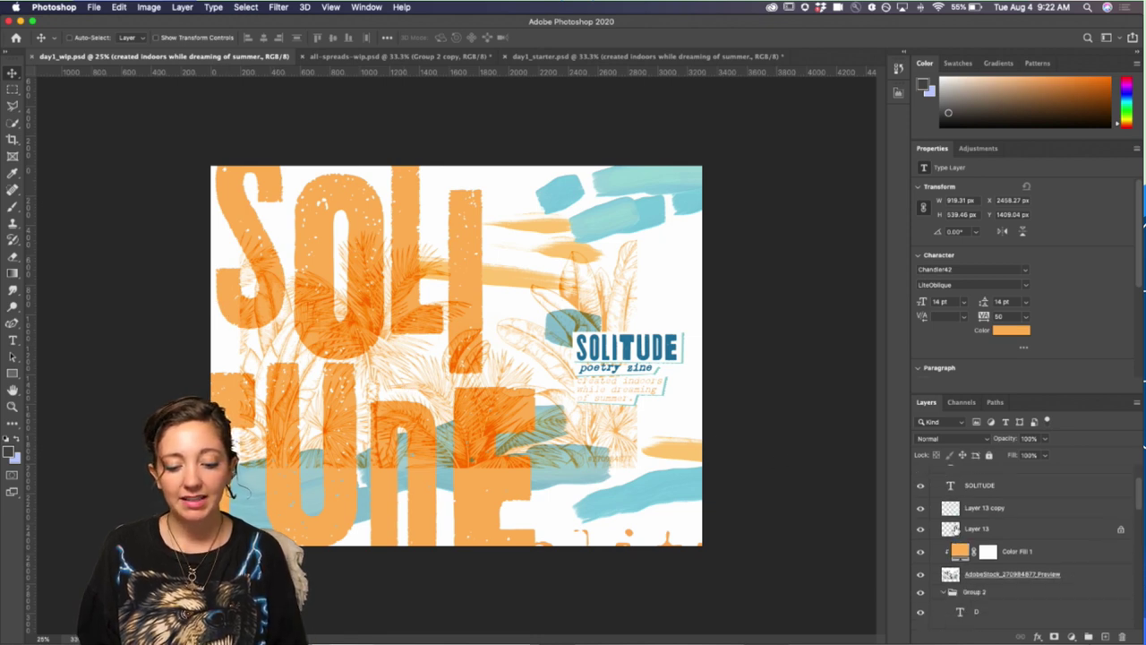
pyautogui.scroll(-3, 955, 529)
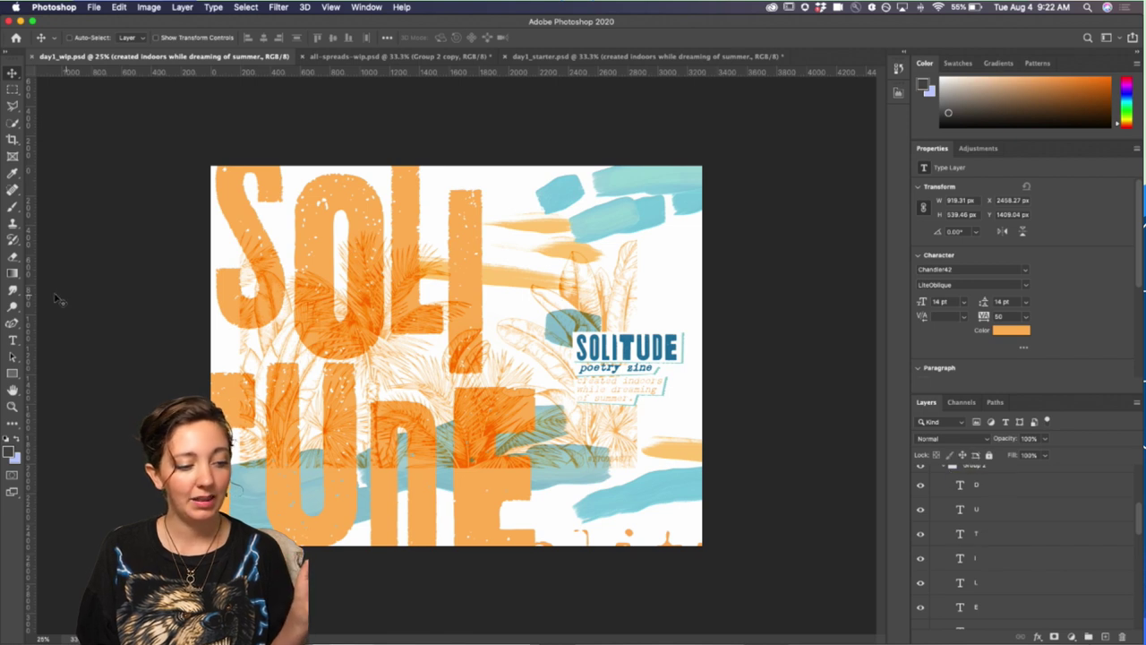
pyautogui.click(11, 340)
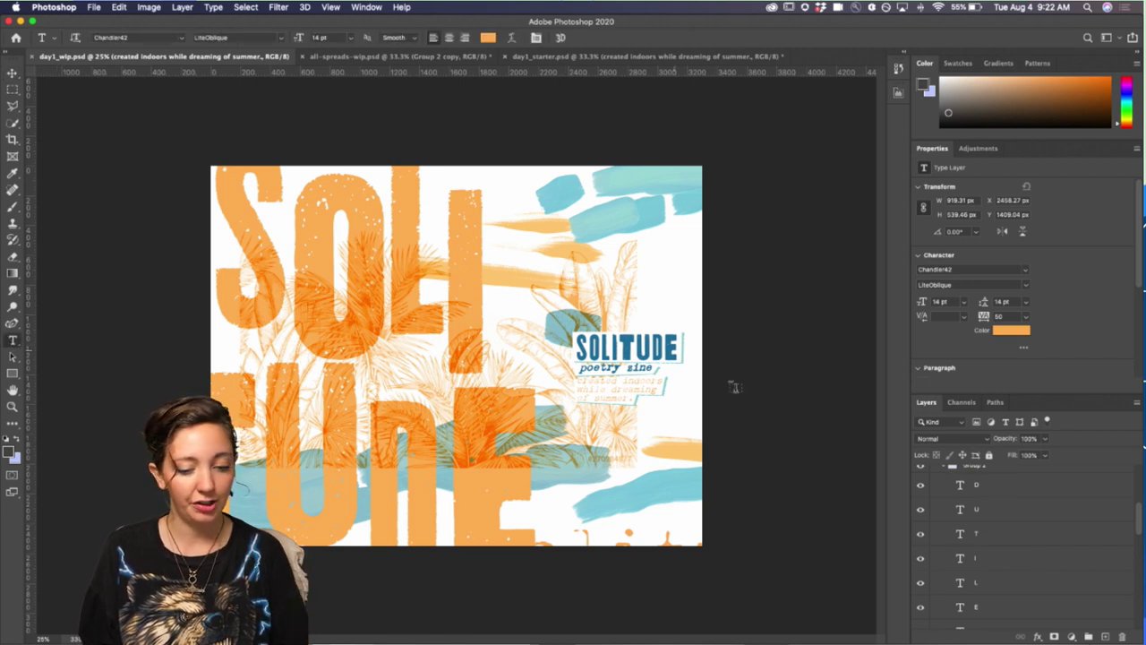
pyautogui.click(571, 270)
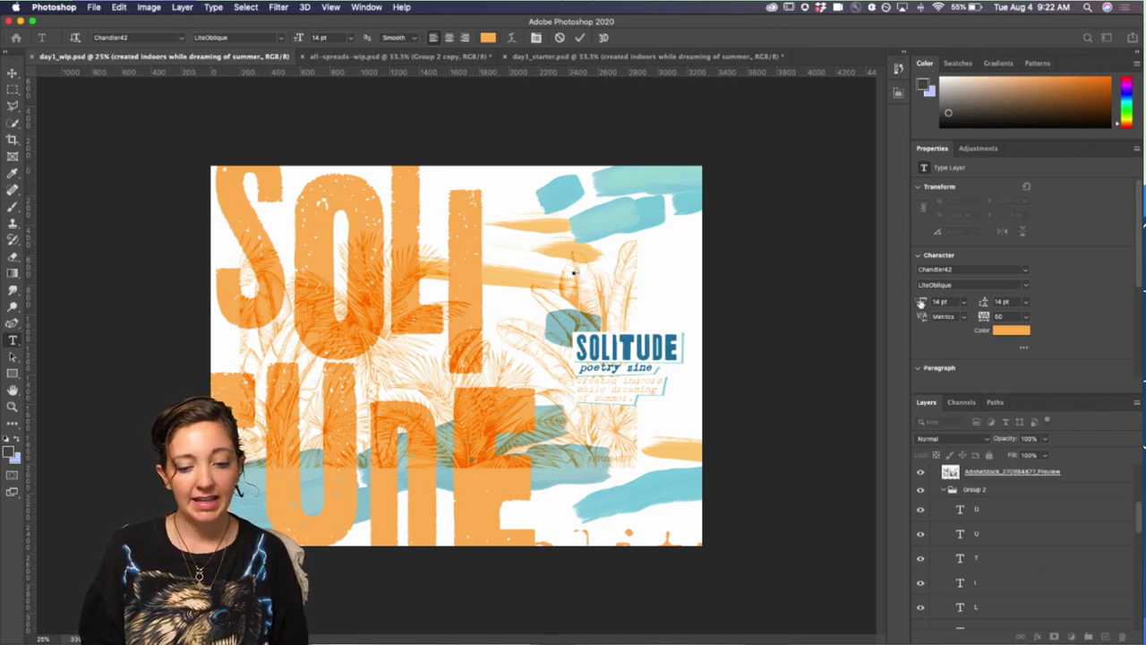
pyautogui.moveTo(921, 304); pyautogui.dragTo(1020, 311)
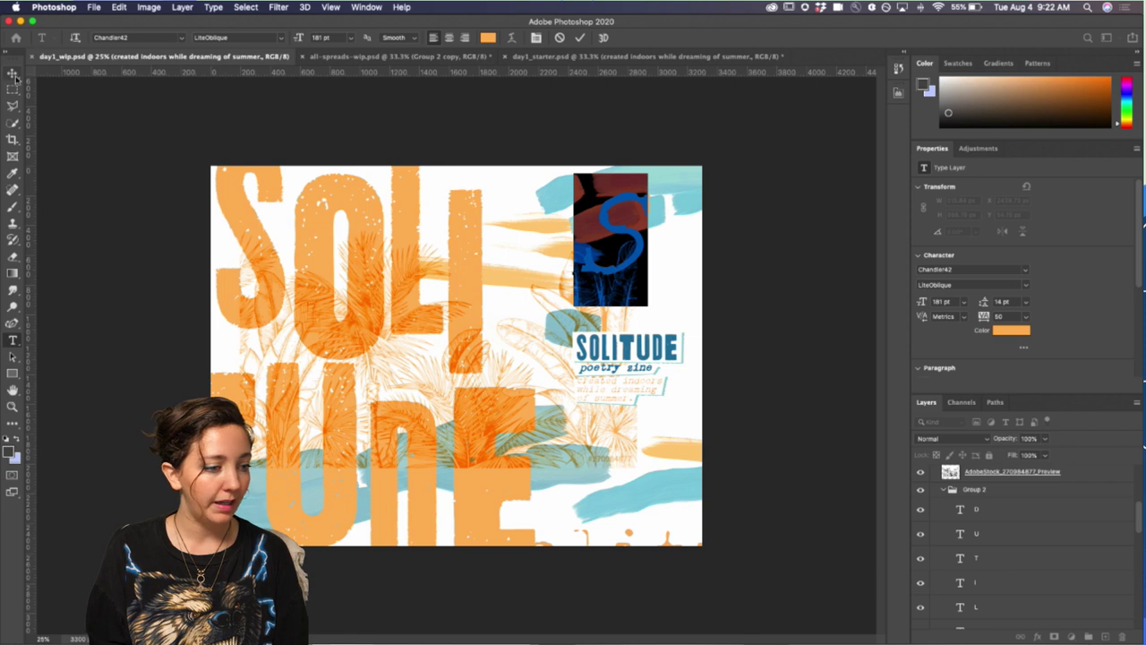
pyautogui.press('Escape')
pyautogui.press('v')
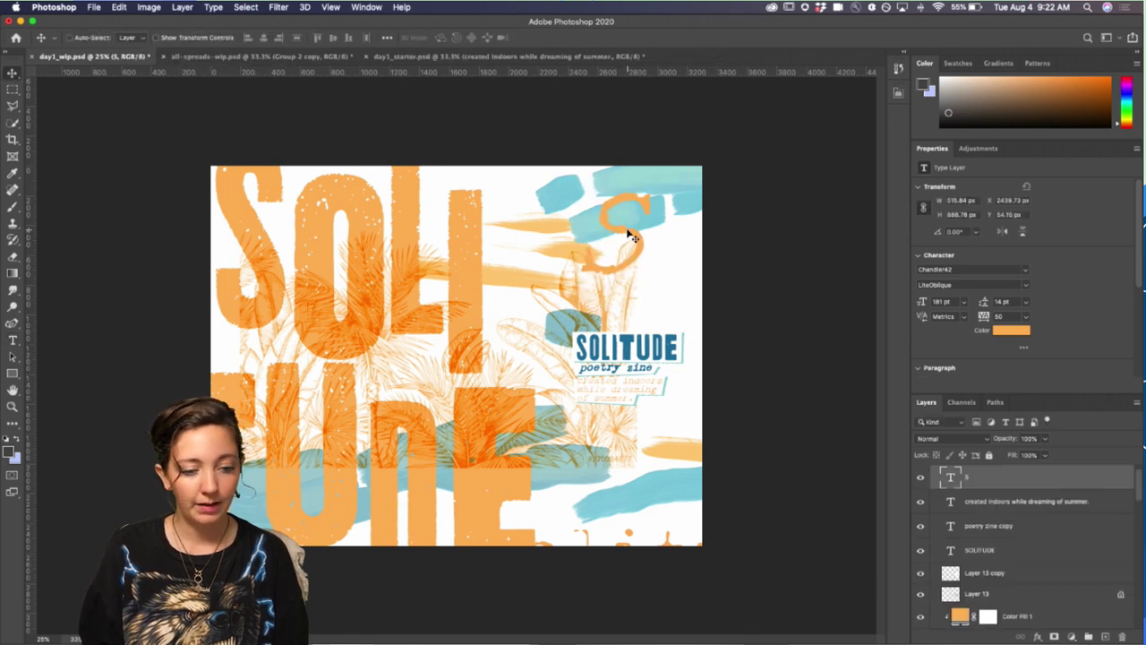
pyautogui.moveTo(628, 236)
pyautogui.mouseDown()
pyautogui.moveTo(655, 222)
pyautogui.moveTo(615, 225)
pyautogui.moveTo(636, 212)
pyautogui.moveTo(616, 269)
pyautogui.moveTo(514, 176)
pyautogui.moveTo(520, 206)
pyautogui.mouseUp()
# - Type SO beside the S, append an L to spell SOL, and reposition it top right
pyautogui.press('t')
pyautogui.click(583, 249)
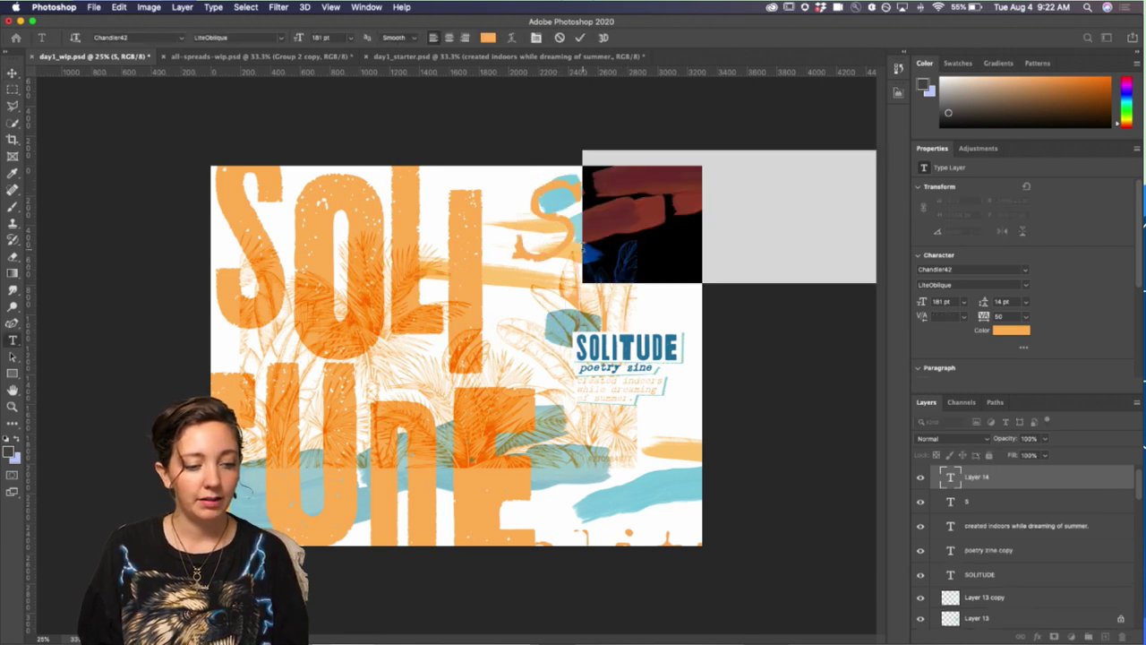
pyautogui.write('so')
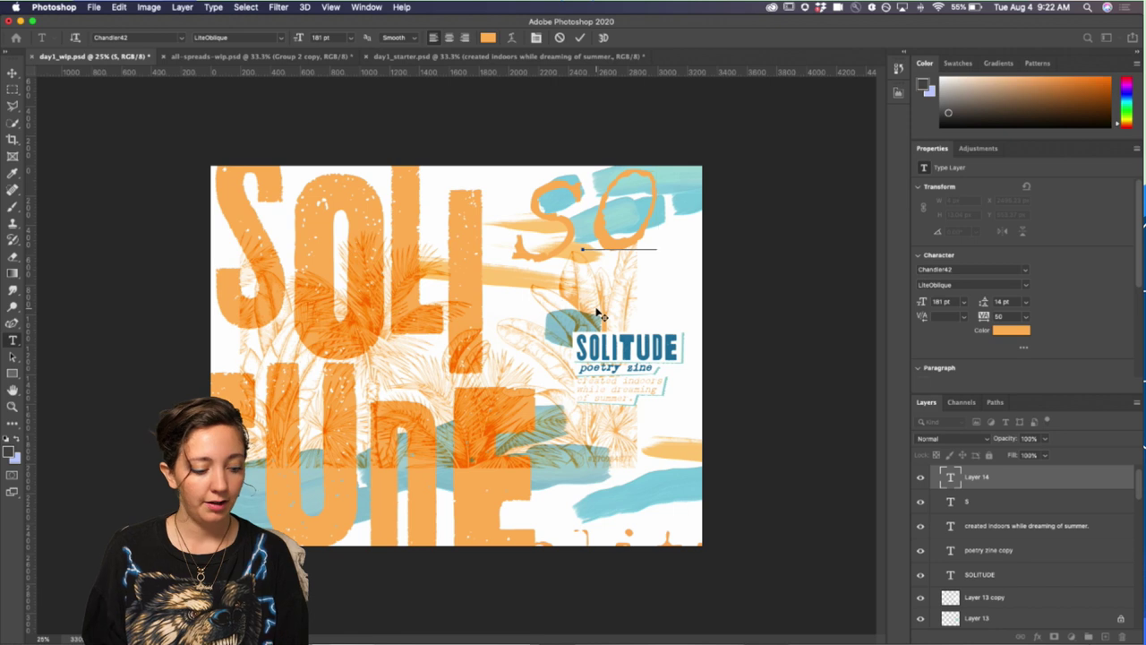
pyautogui.click(595, 318)
pyautogui.click(636, 280)
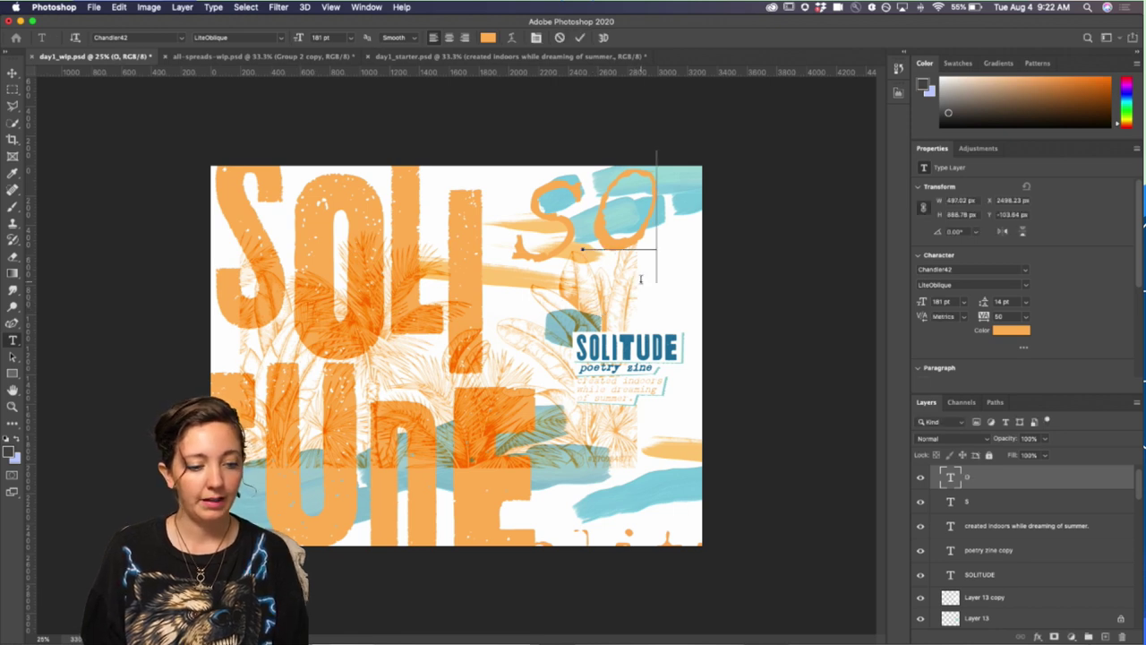
pyautogui.write('l')
pyautogui.press('Escape')
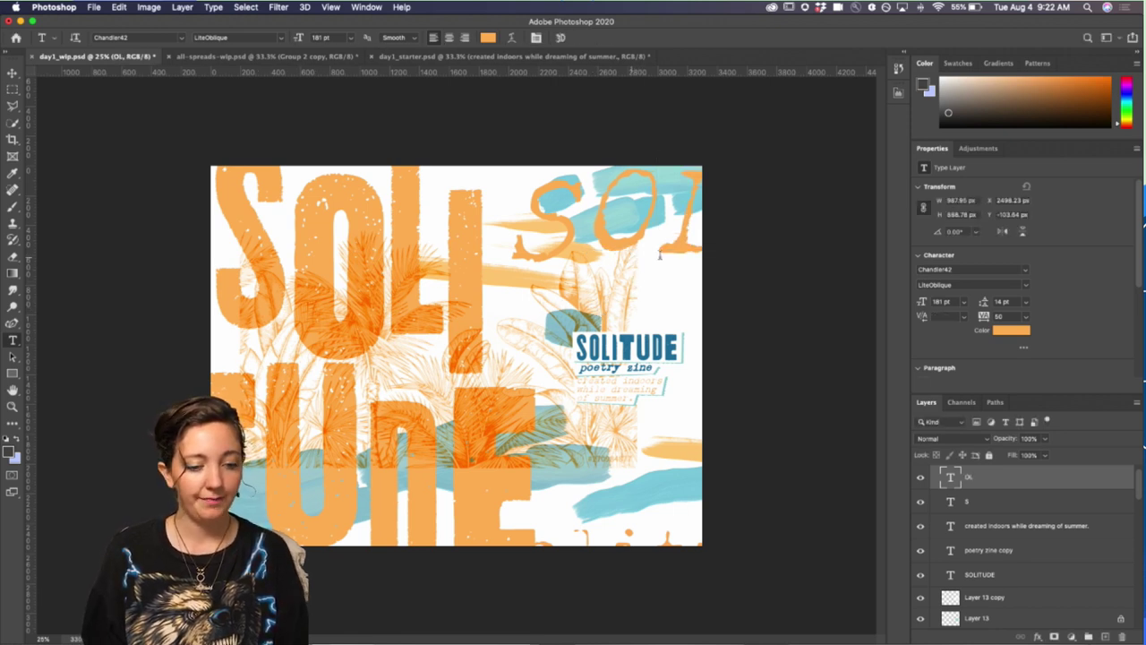
pyautogui.press('v')
pyautogui.moveTo(676, 250); pyautogui.dragTo(656, 261)
# - Undo the previous L, type a new L layer and place it right after SO
pyautogui.press('super+z')
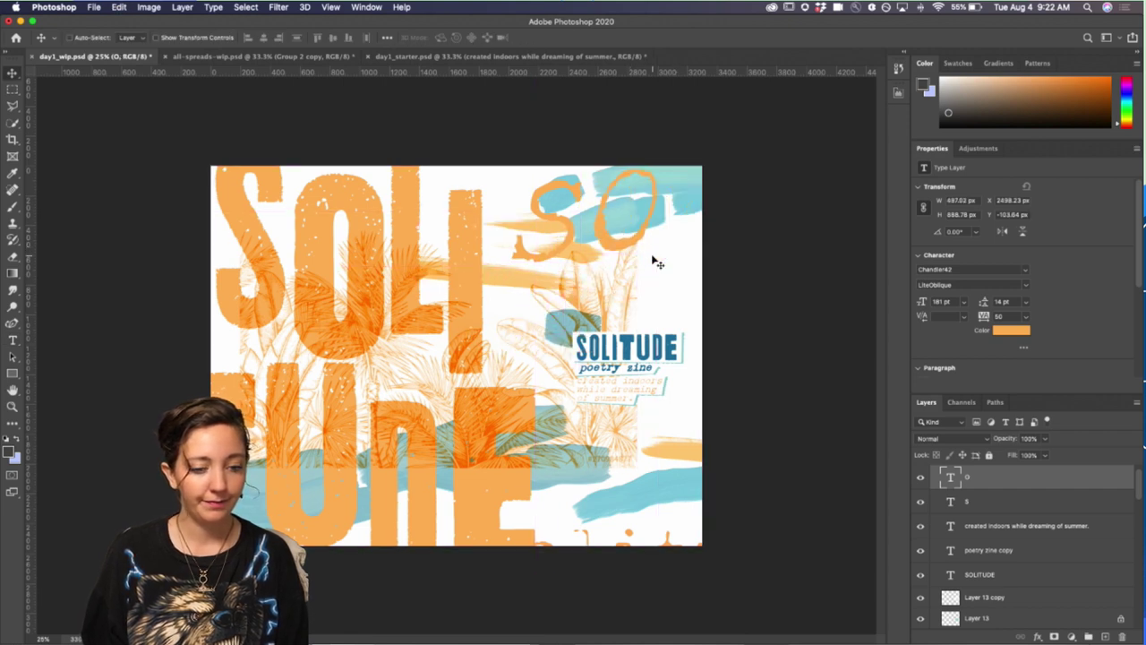
pyautogui.press('t')
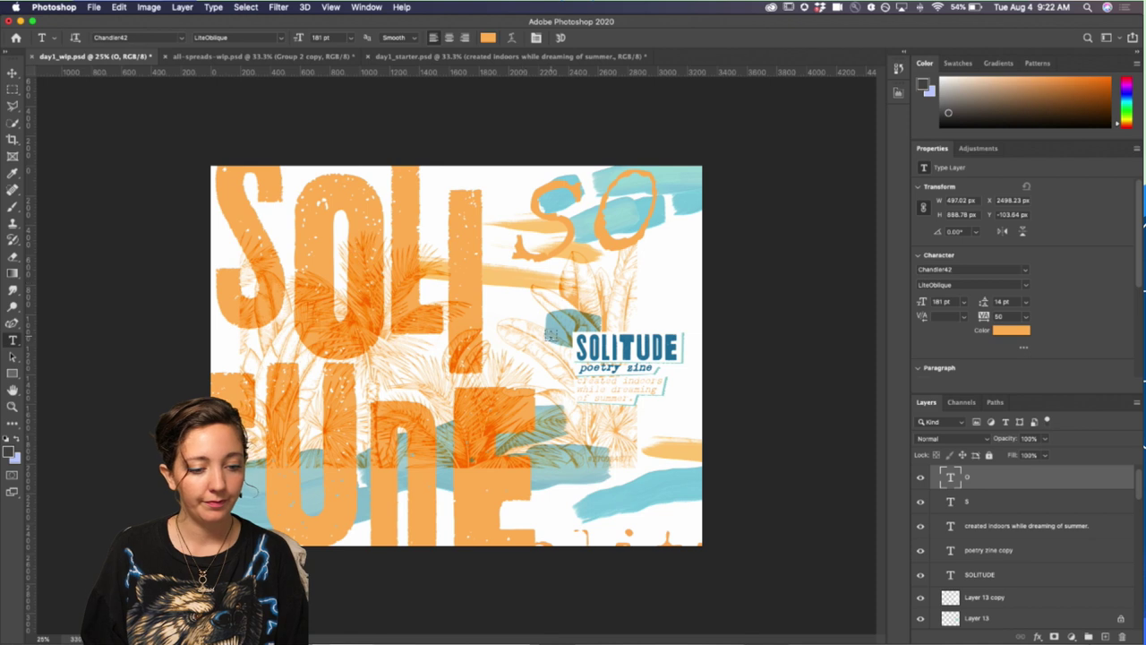
pyautogui.click(535, 331)
pyautogui.write('L')
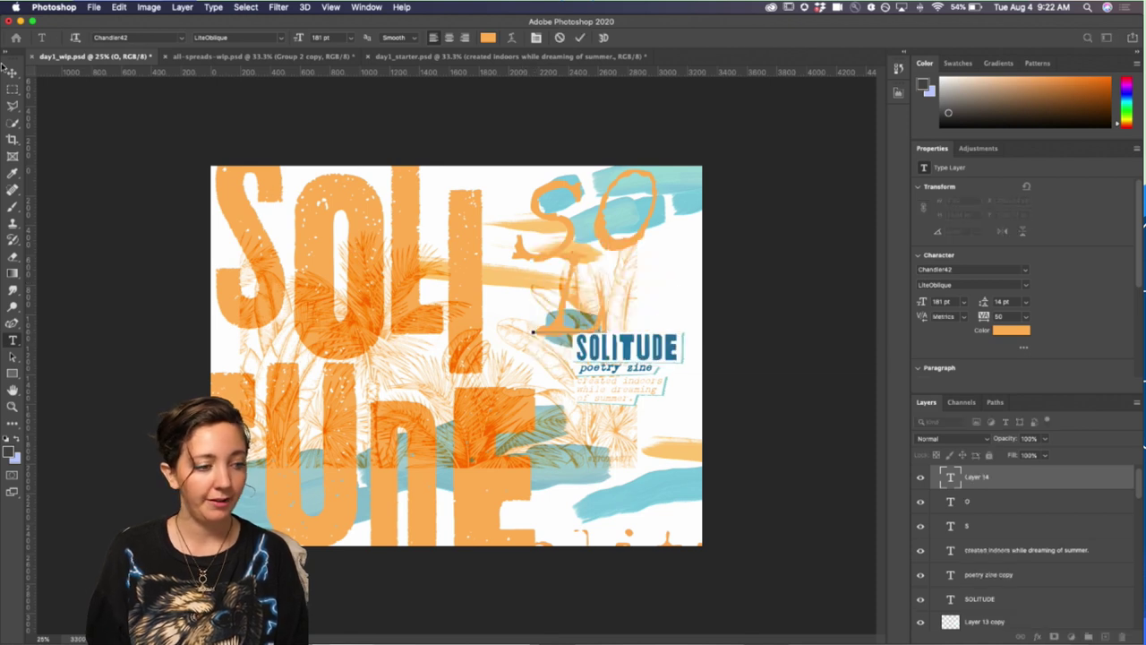
pyautogui.click(12, 73)
pyautogui.moveTo(577, 324); pyautogui.dragTo(676, 248)
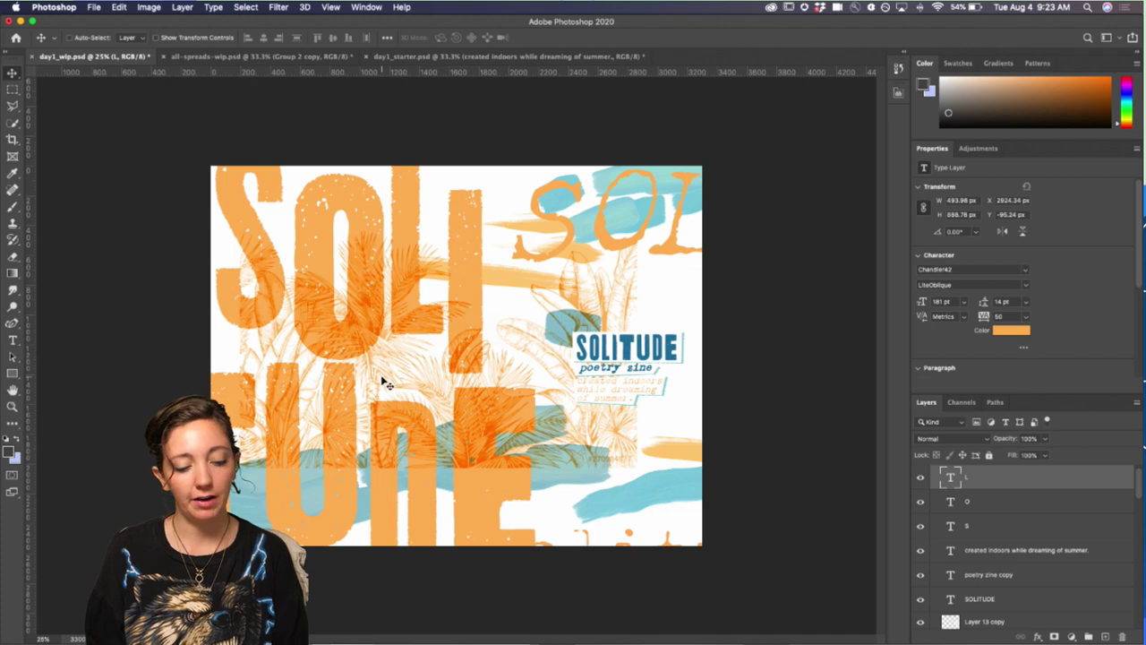
# - Open day1_starter and show the SPREAD 1 - template layer
pyautogui.click(251, 56)
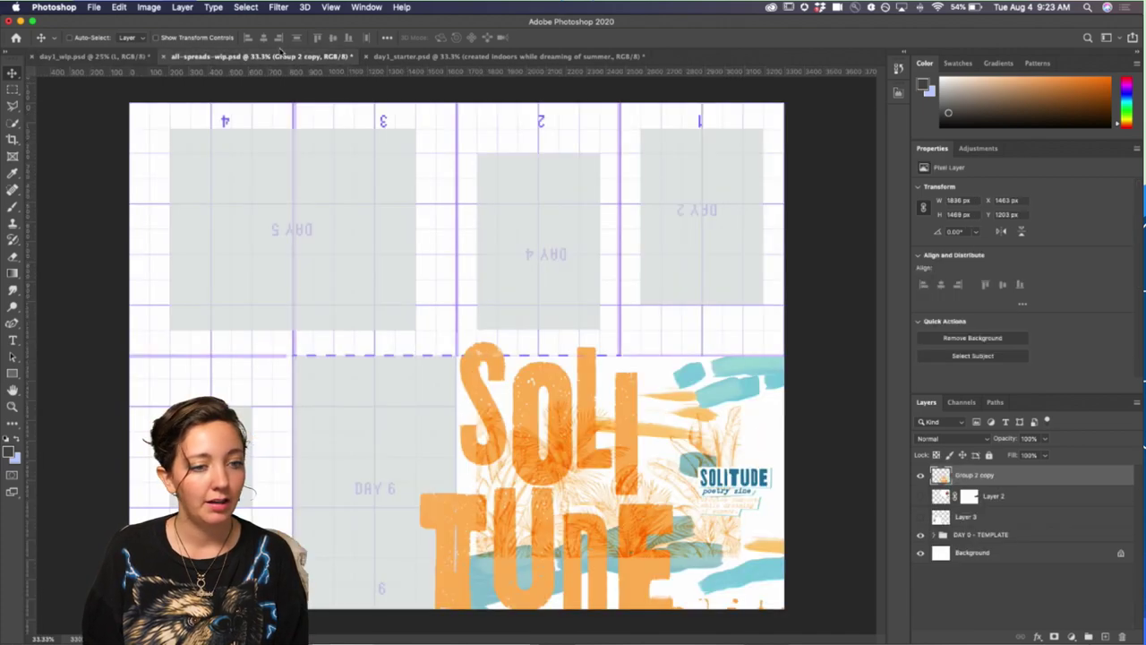
pyautogui.click(408, 56)
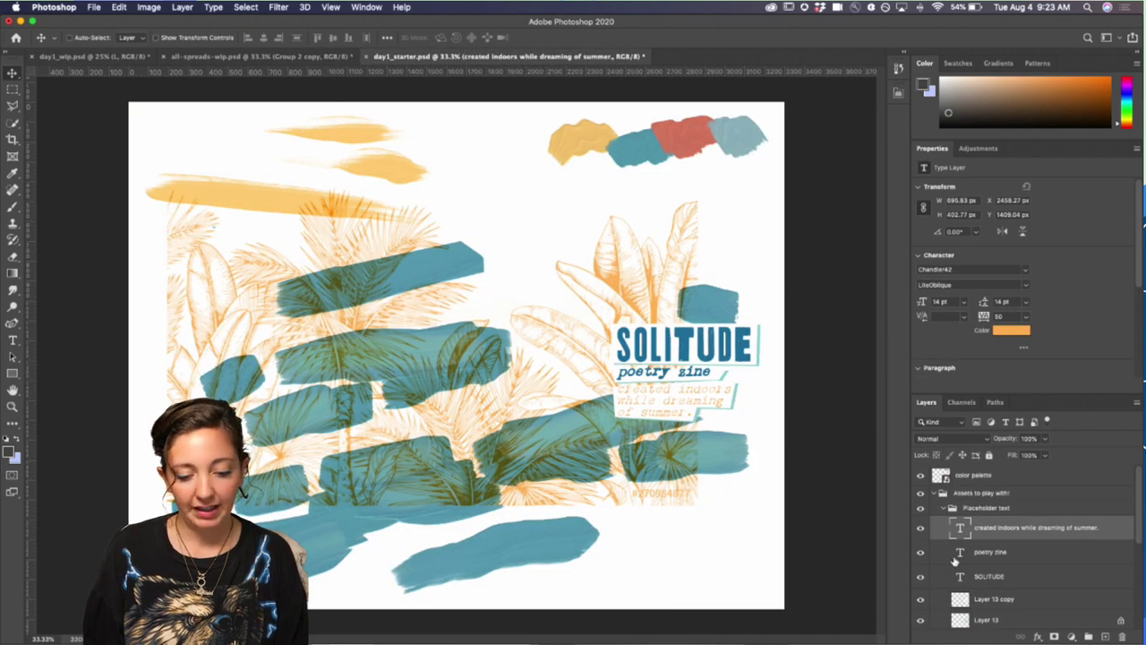
pyautogui.scroll(-5, 1037, 529)
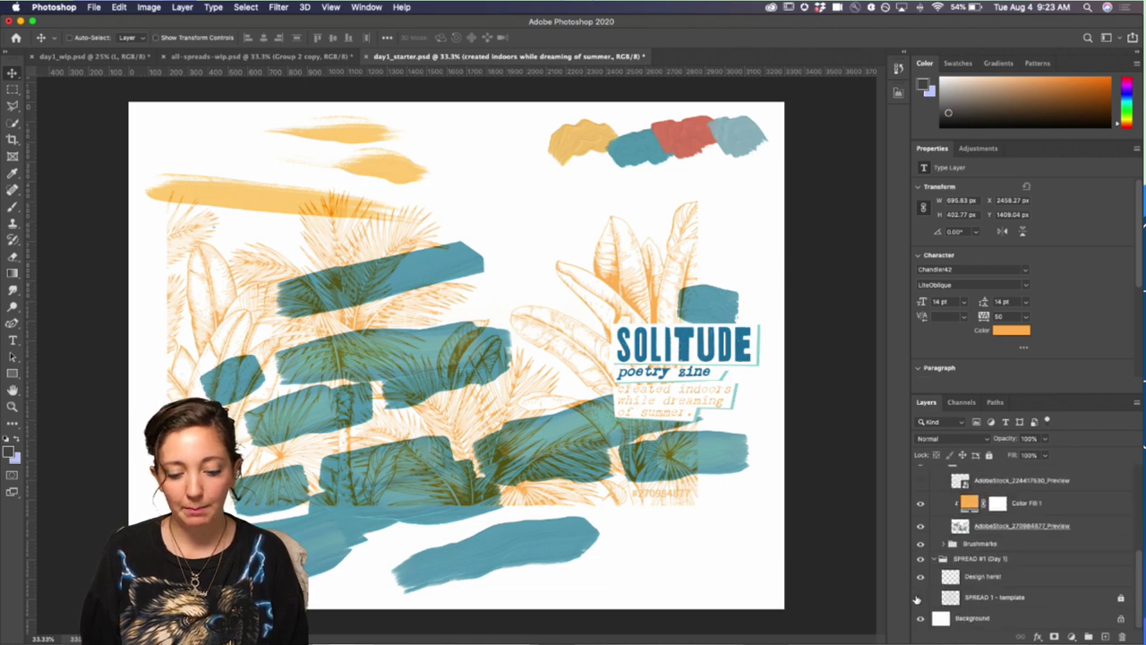
pyautogui.click(919, 597)
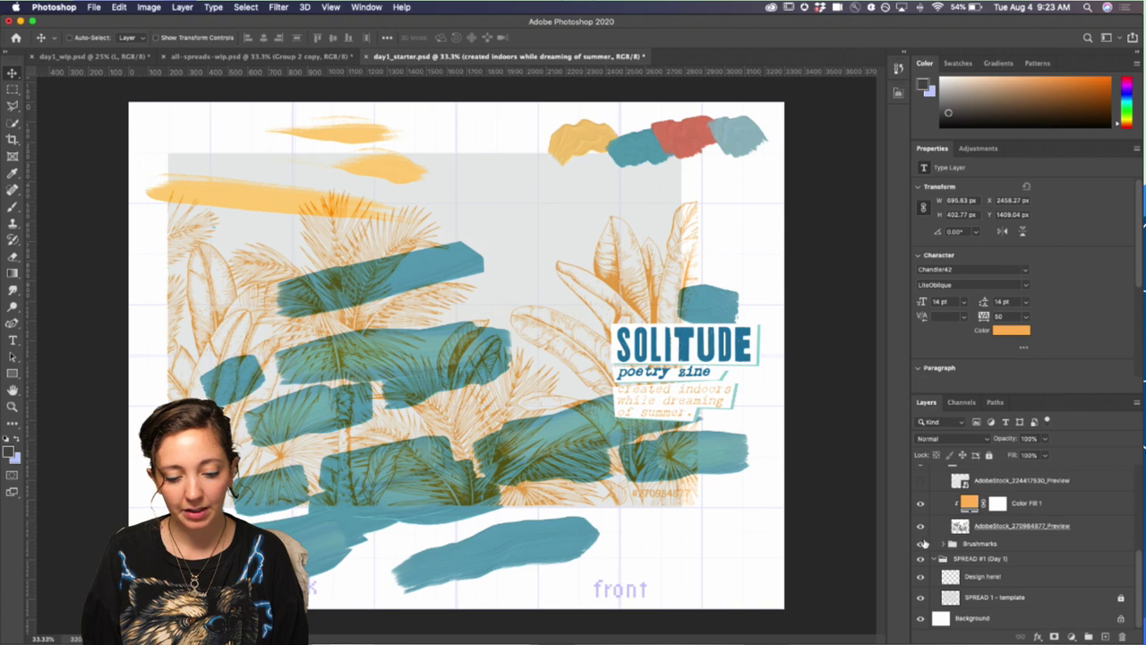
# - Hide the color palette swatches, keeping the Assets to play with! group visible
pyautogui.scroll(5, 923, 544)
pyautogui.click(921, 477)
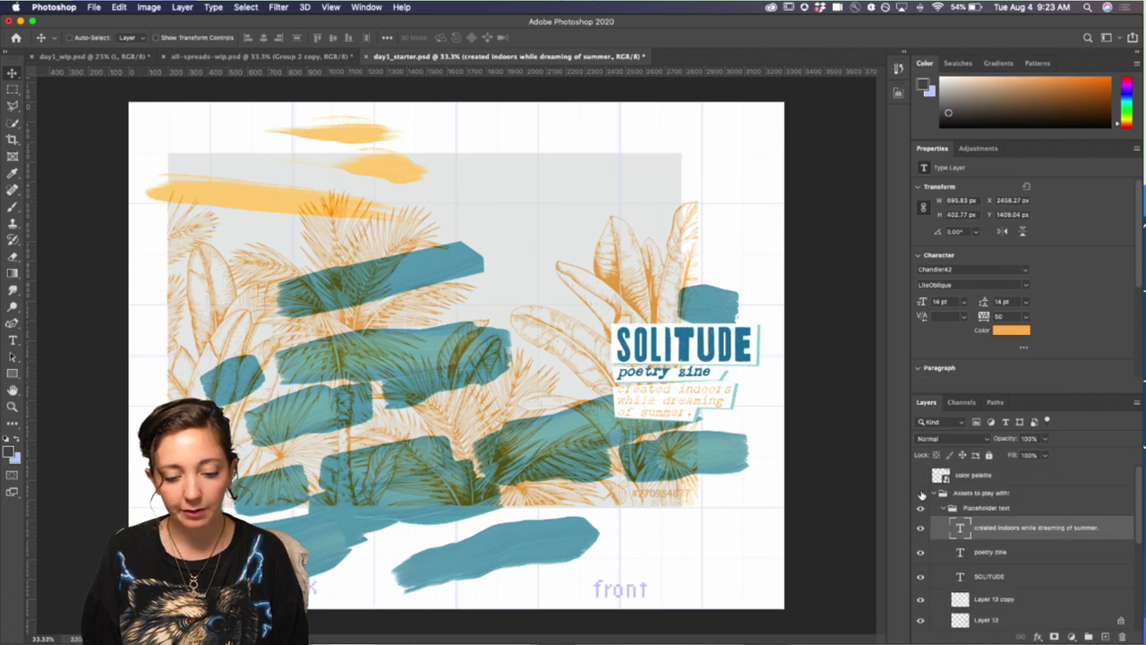
pyautogui.click(922, 494)
pyautogui.scroll(-2, 920, 513)
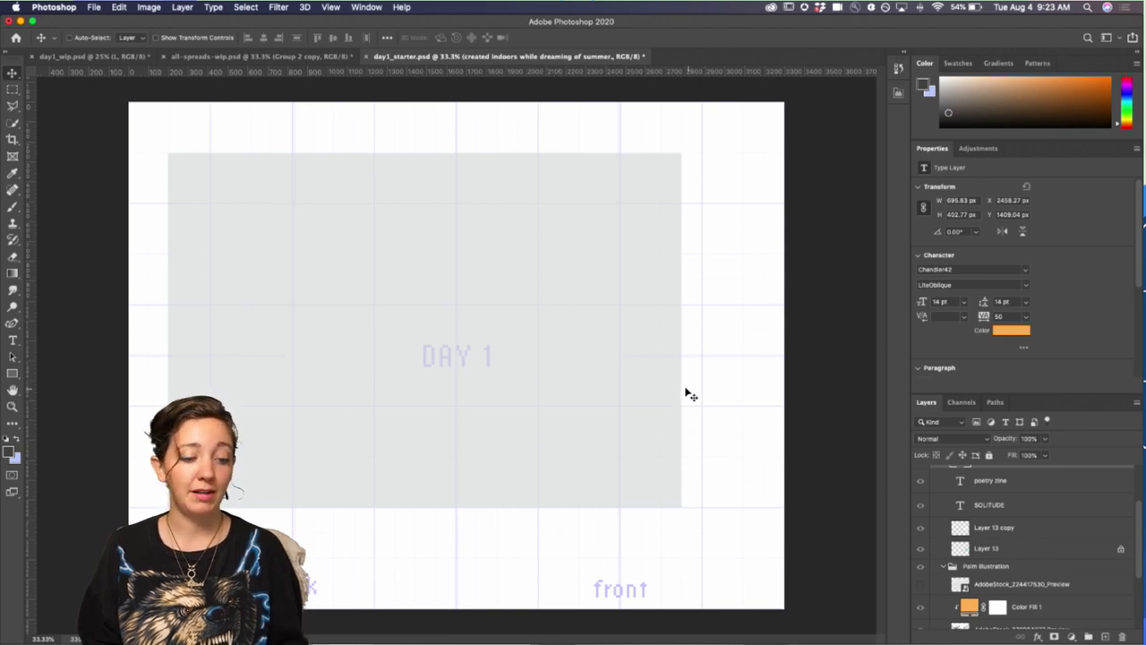
pyautogui.scroll(3, 972, 548)
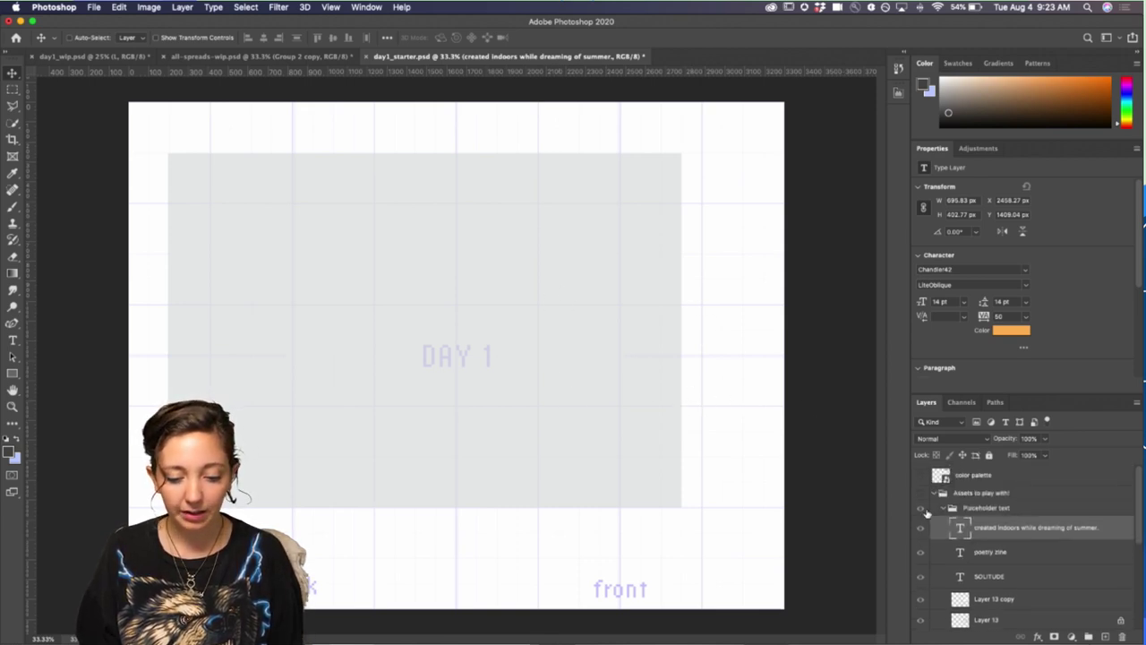
pyautogui.click(920, 506)
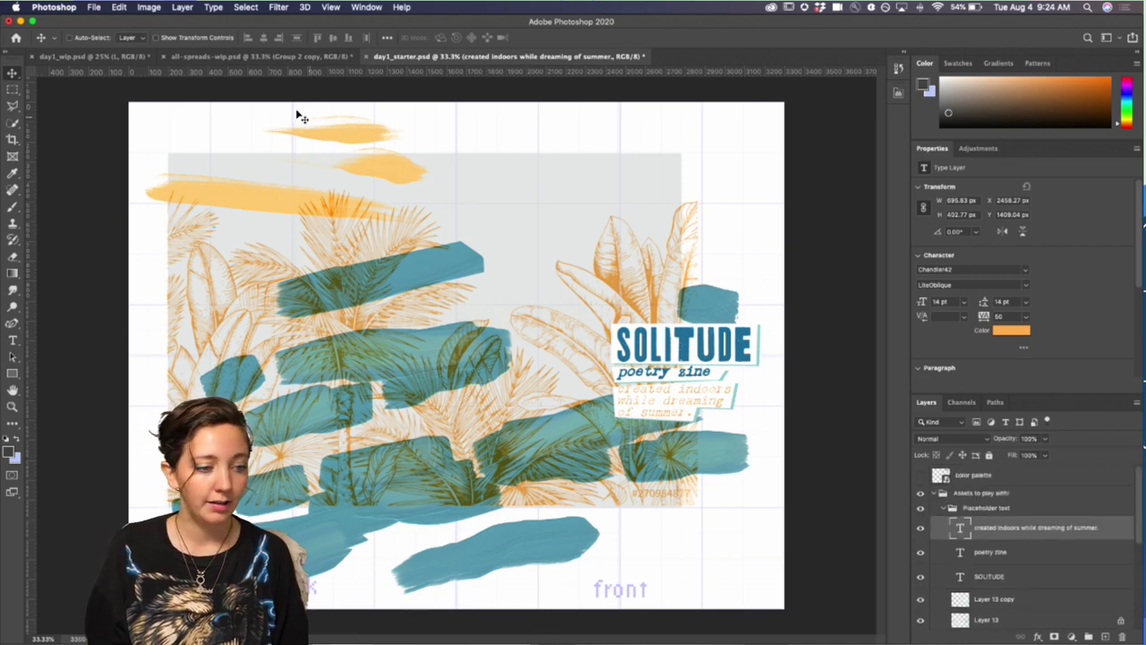
# - Inspect the all-spreads-wip layout at 50% zoom, then return to day1_wip.psd
pyautogui.click(240, 57)
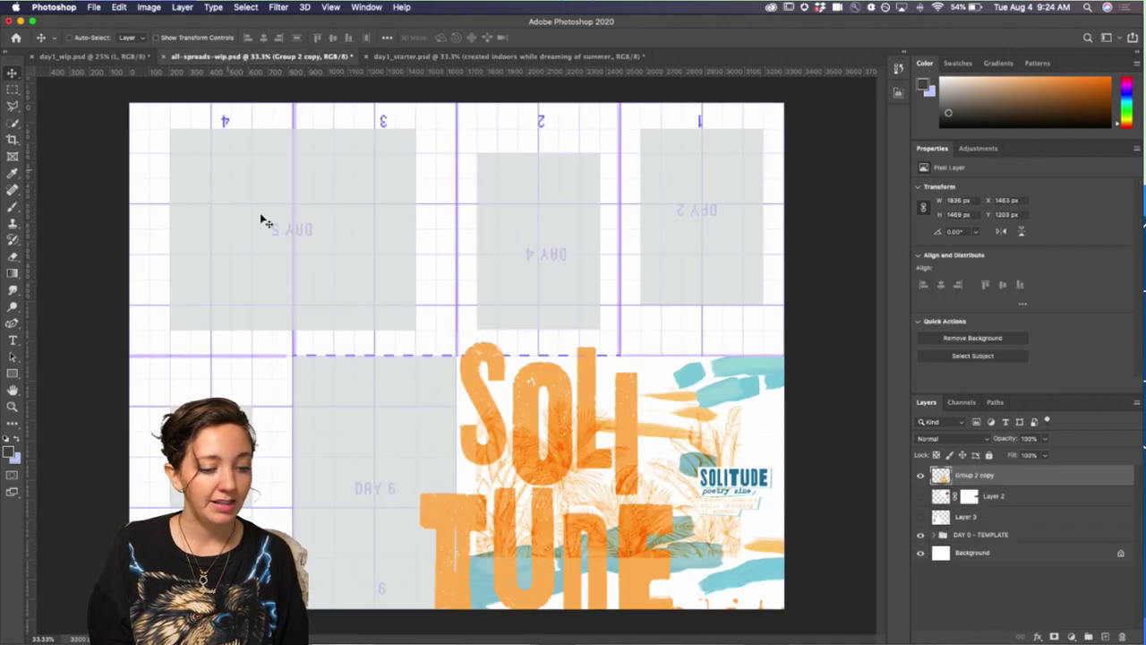
pyautogui.press('super+equal')
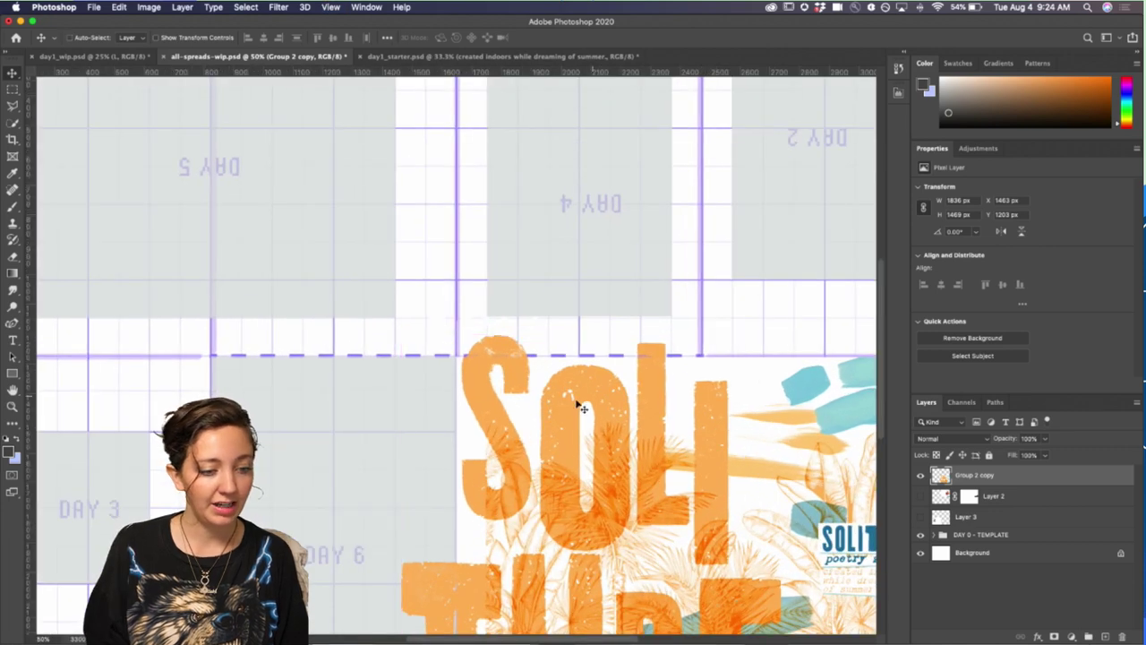
pyautogui.scroll(-5, 550, 458)
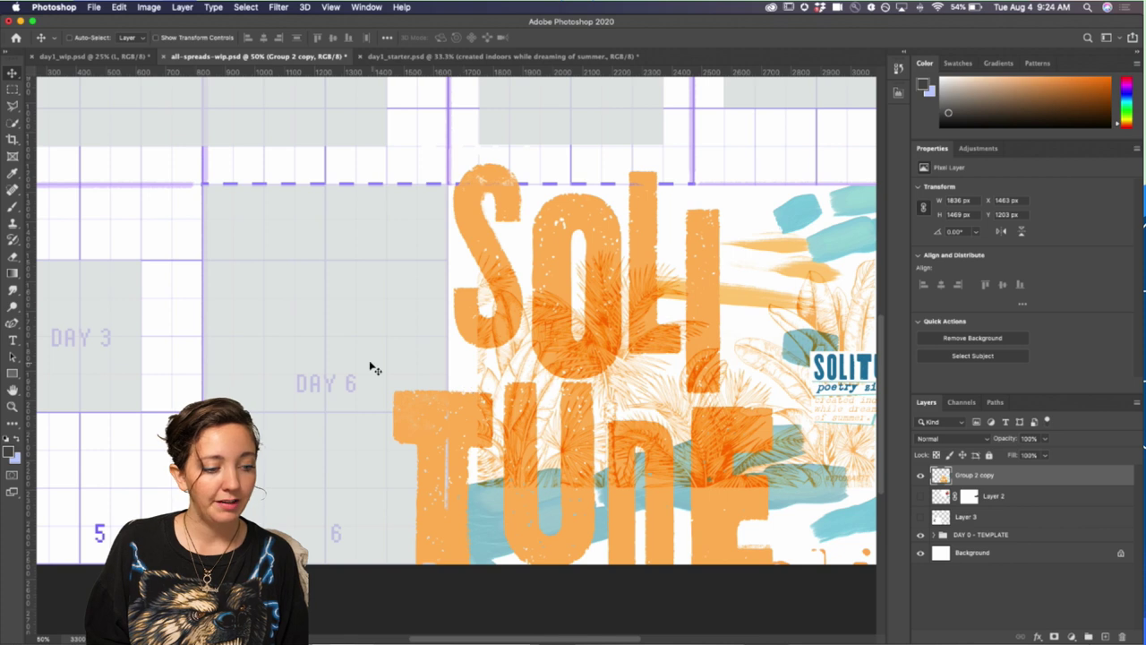
pyautogui.hscroll(5, 371, 366)
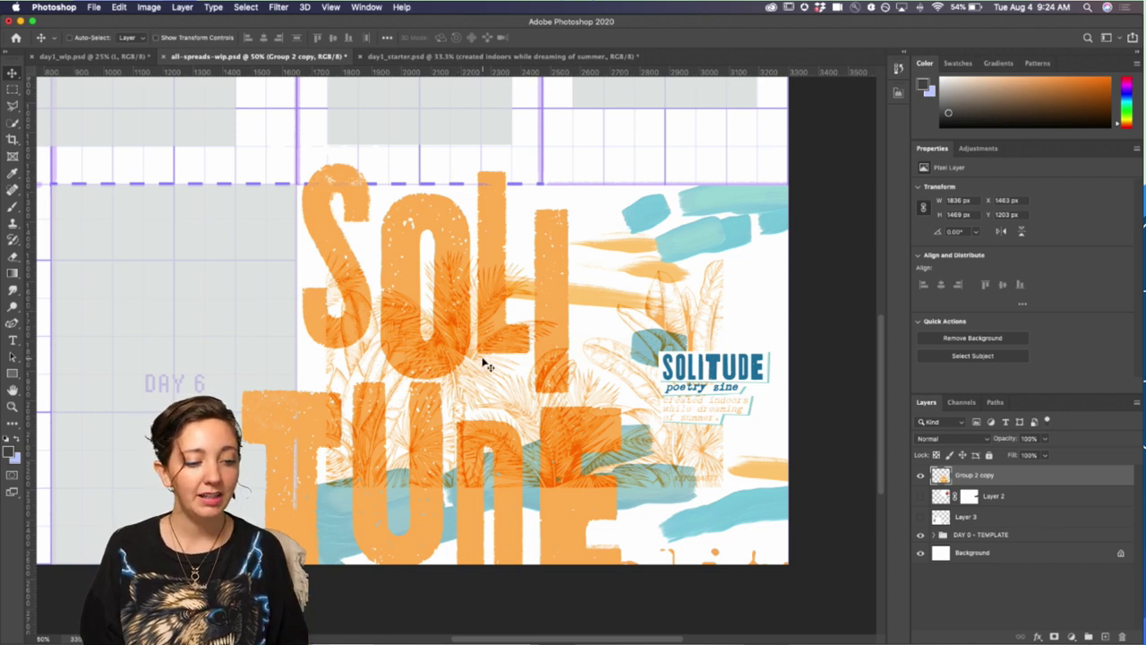
pyautogui.scroll(2, 371, 260)
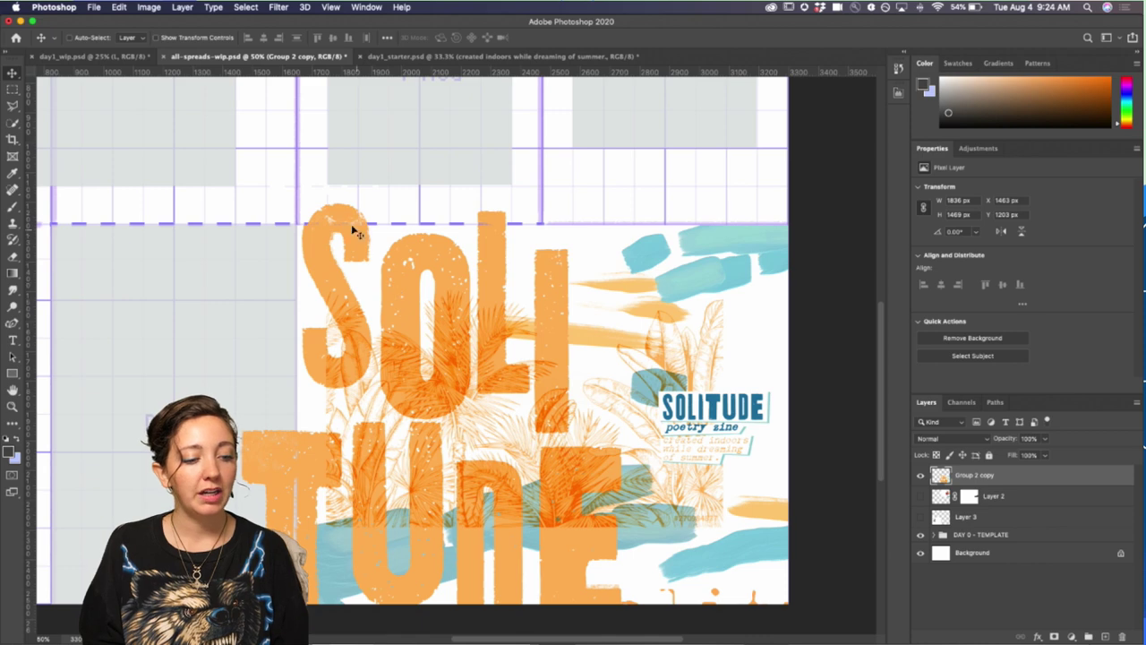
pyautogui.scroll(5, 331, 214)
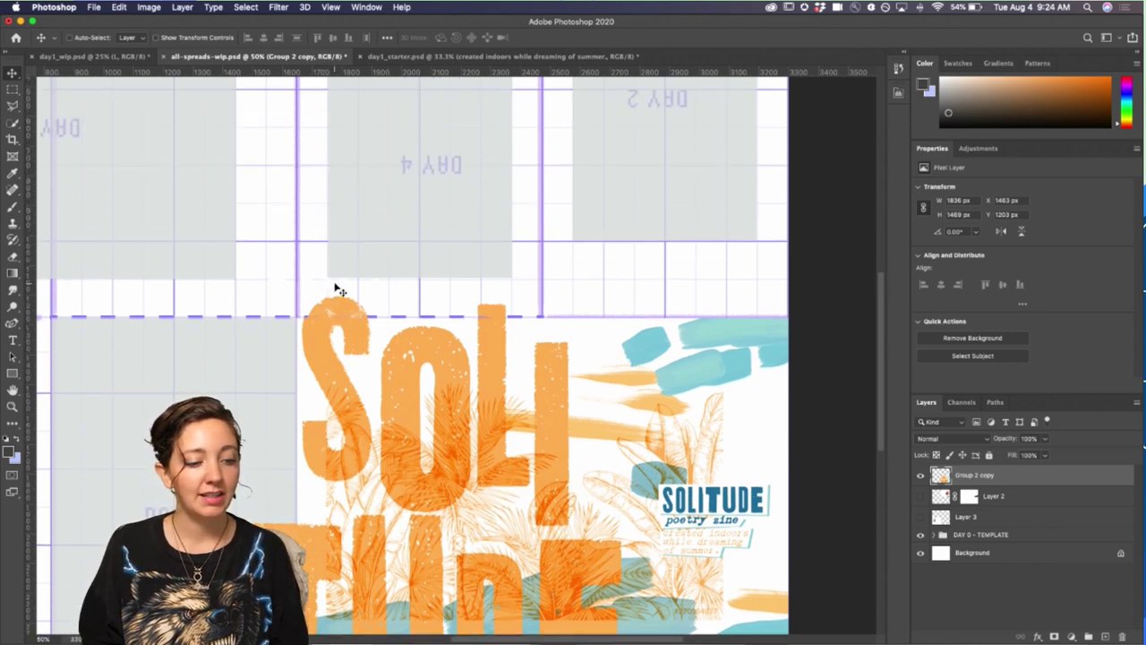
pyautogui.scroll(7, 334, 286)
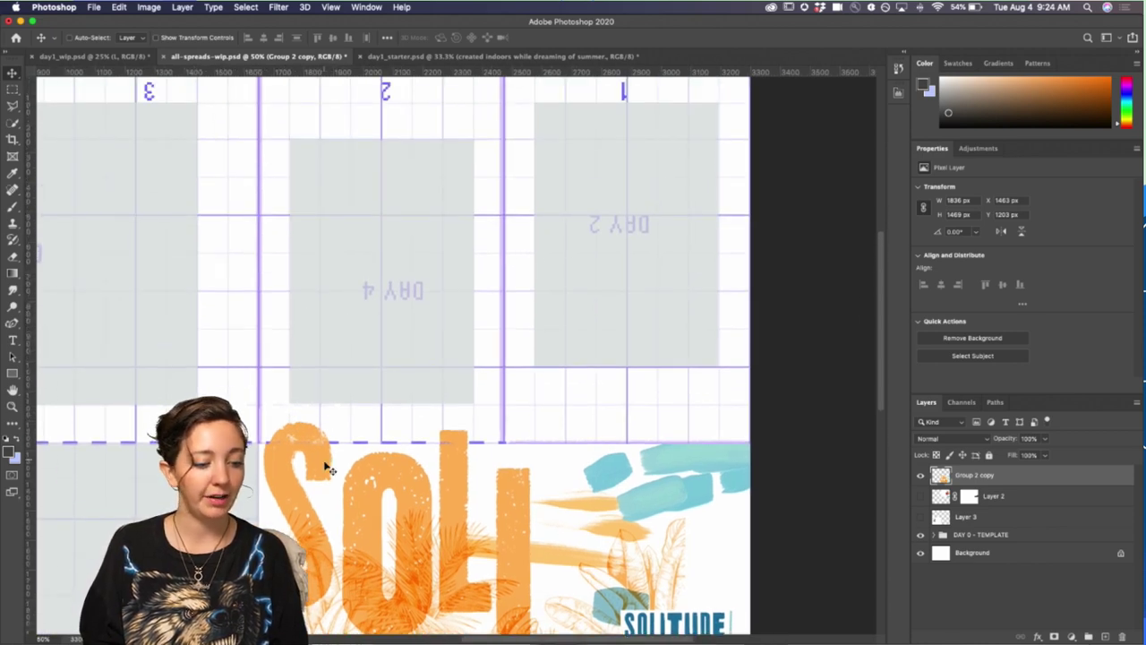
pyautogui.scroll(-10, 330, 467)
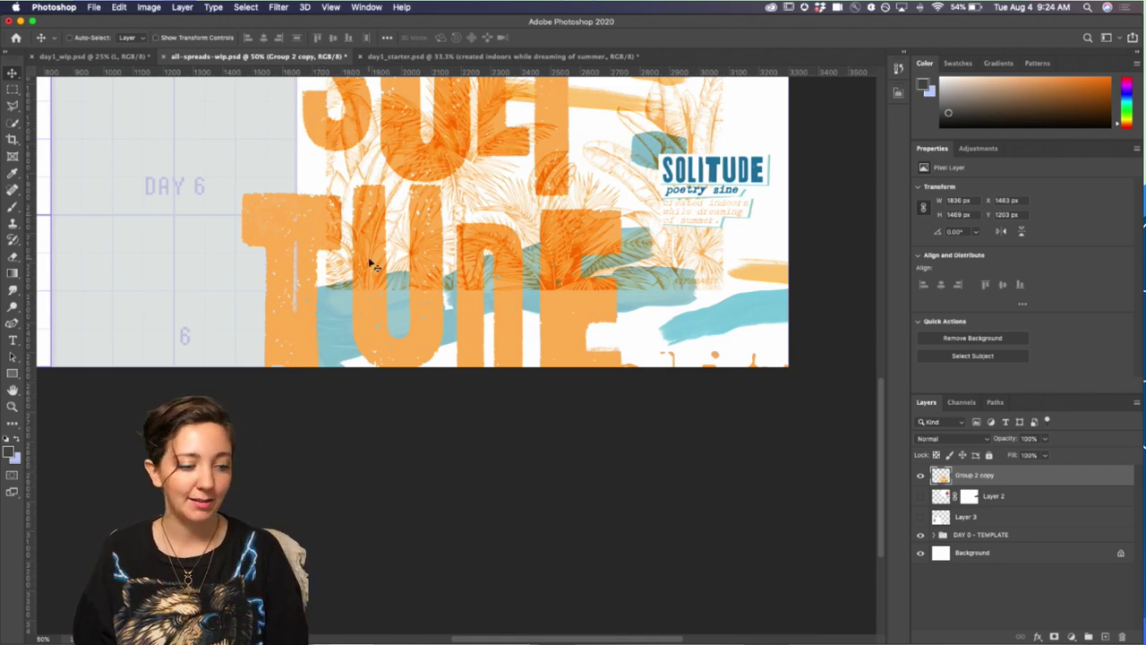
pyautogui.scroll(5, 371, 259)
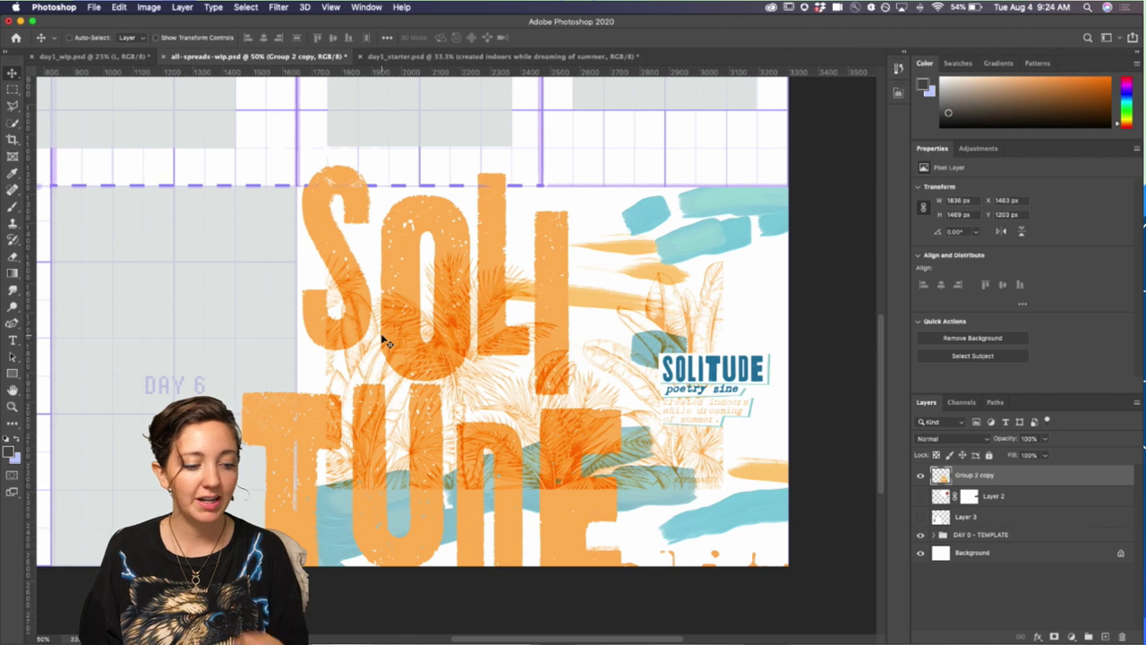
pyautogui.scroll(5, 383, 341)
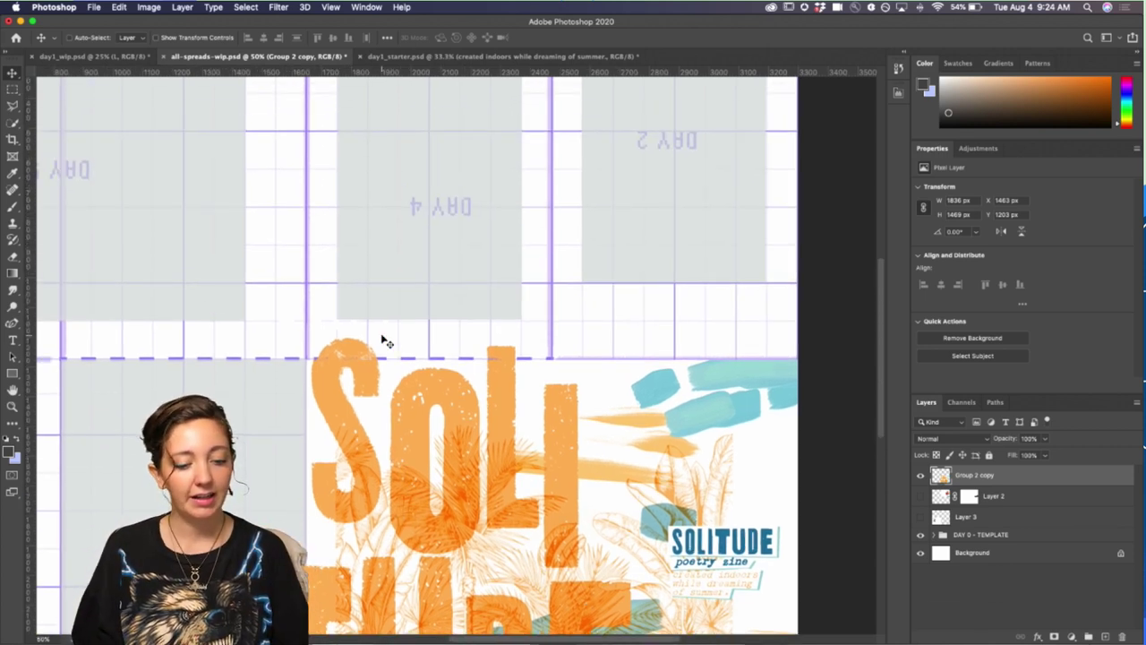
pyautogui.scroll(-6, 504, 402)
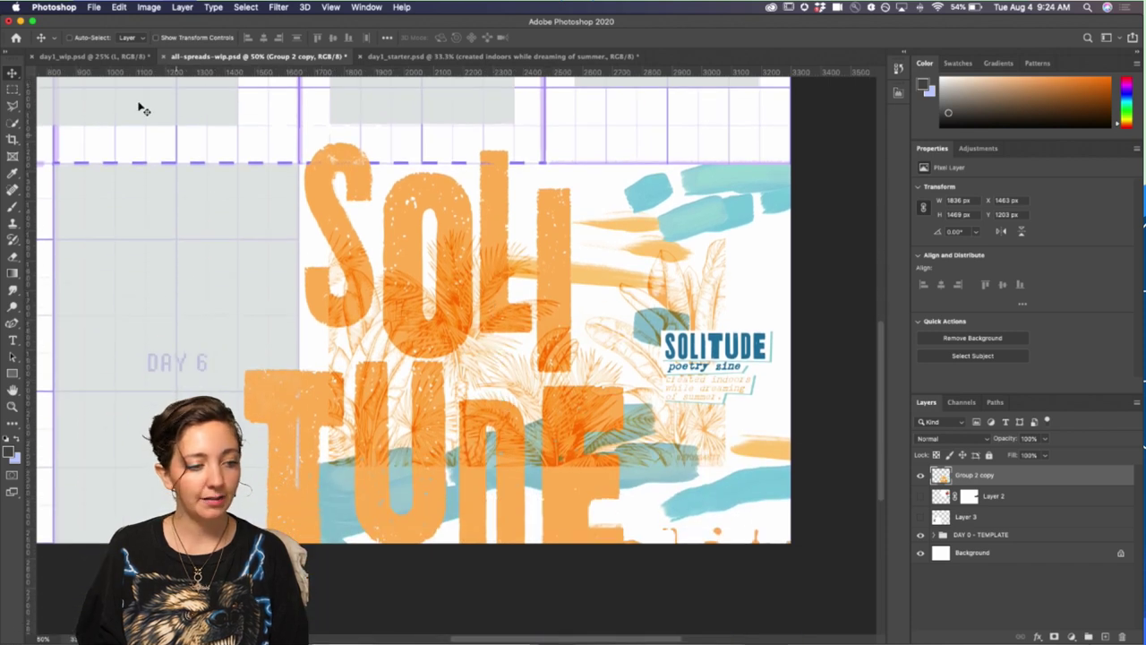
pyautogui.click(63, 56)
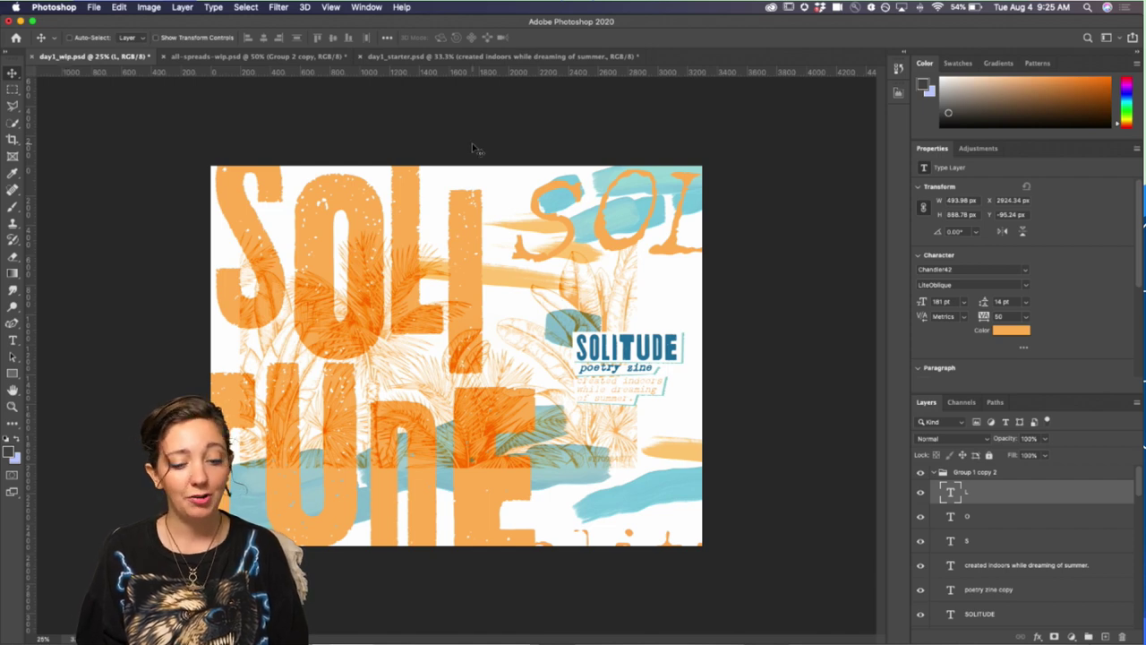
# - Return to all-spreads-wip.psd and zoom out to 33.3% to see the whole layout
pyautogui.click(213, 57)
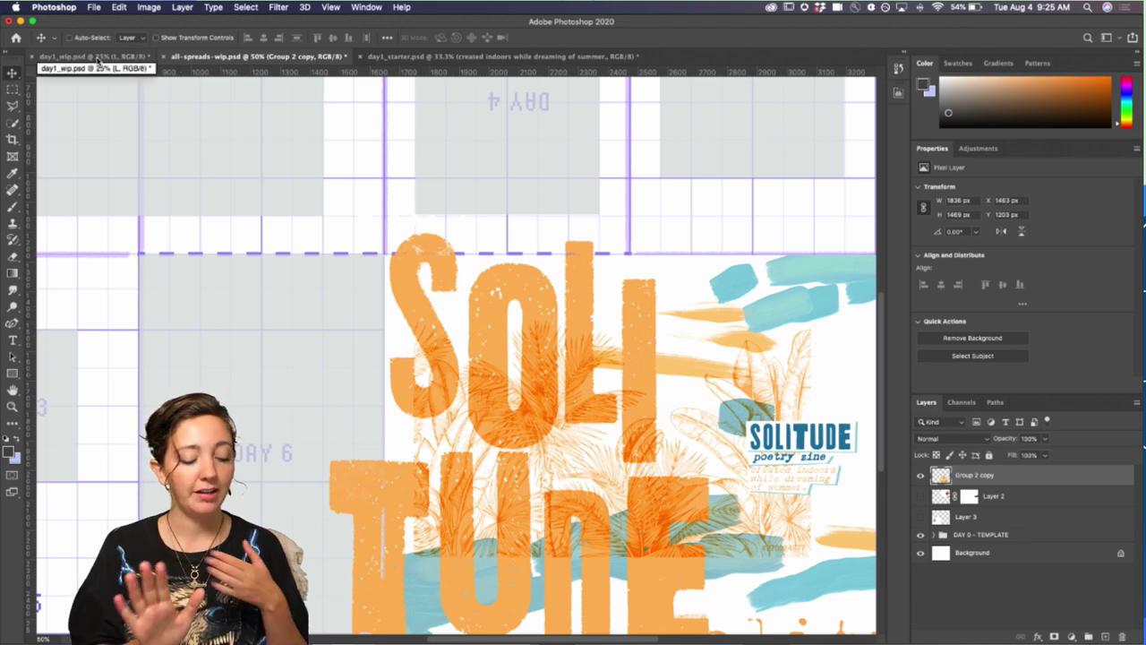
pyautogui.press('super+minus')
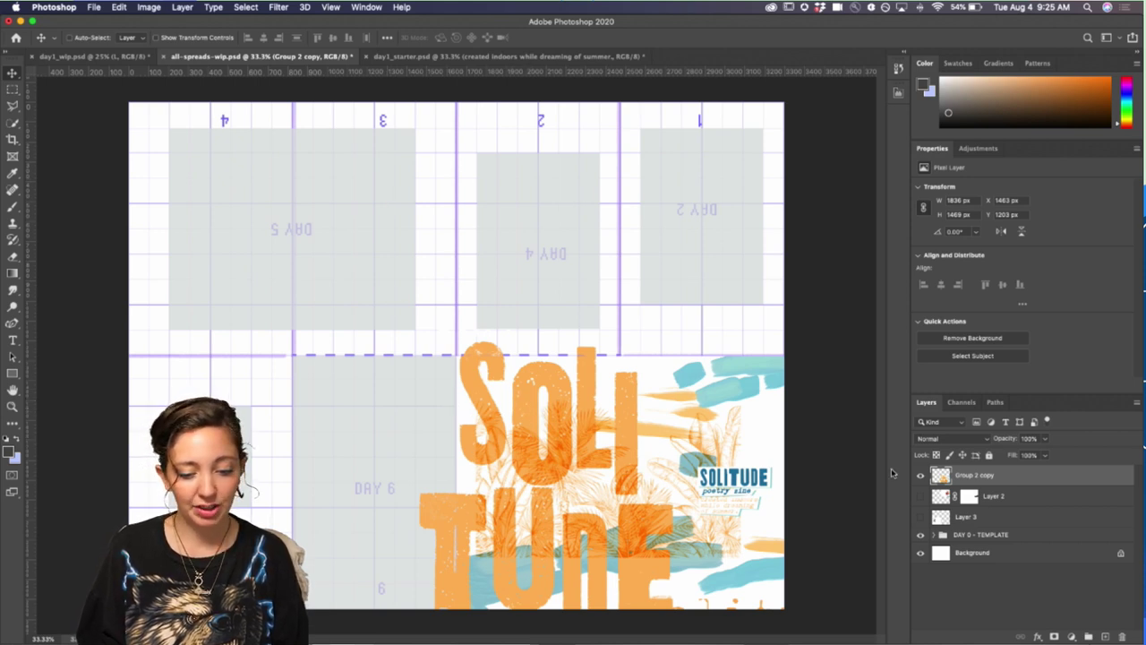
pyautogui.click(921, 478)
pyautogui.click(922, 478)
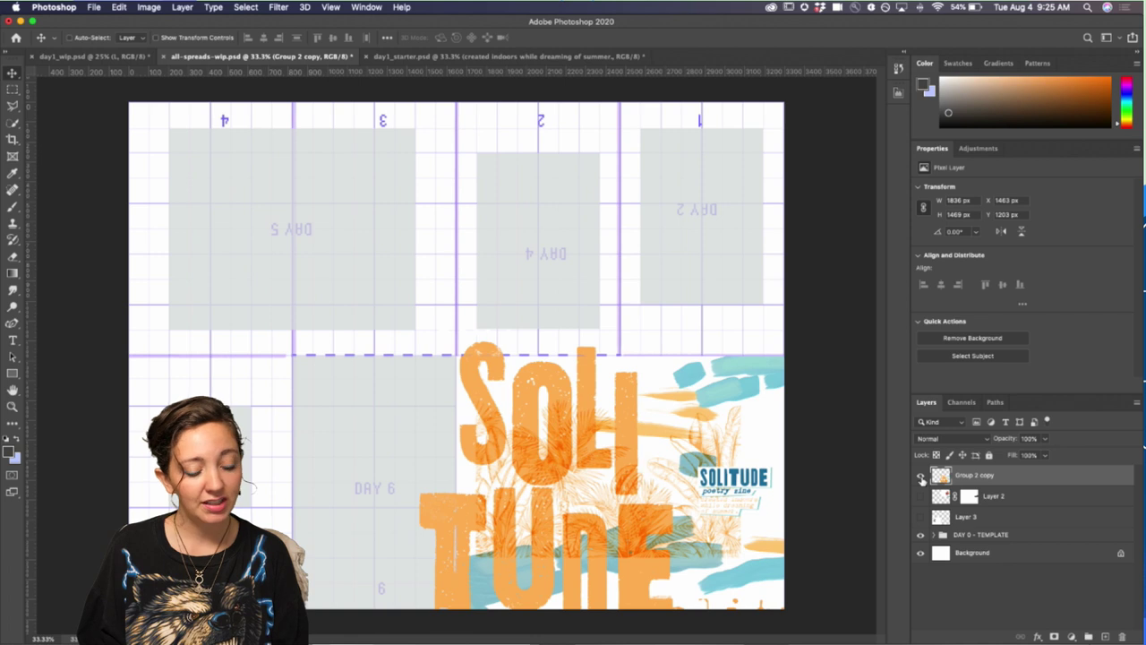